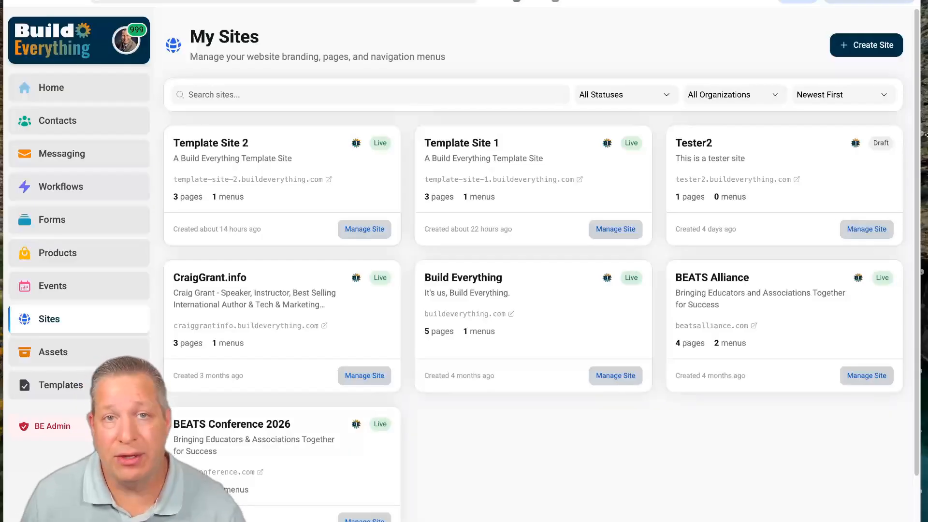
# - Start a new site and bring up the Template Site 1 template's details
pyautogui.click(873, 52)
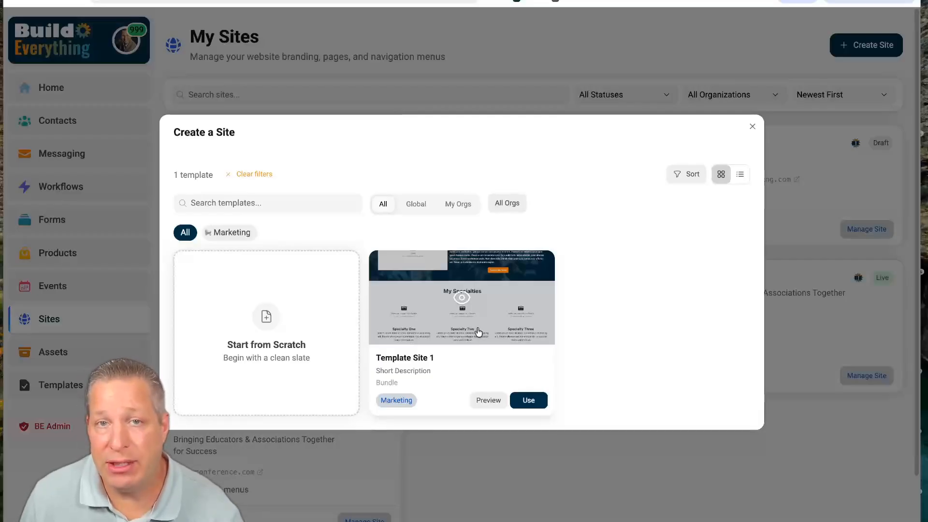
pyautogui.click(478, 332)
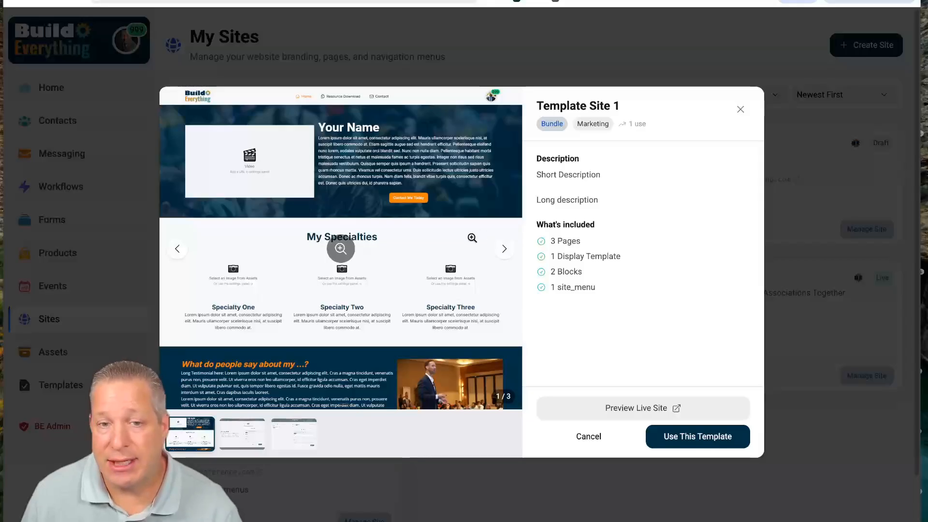
pyautogui.click(393, 265)
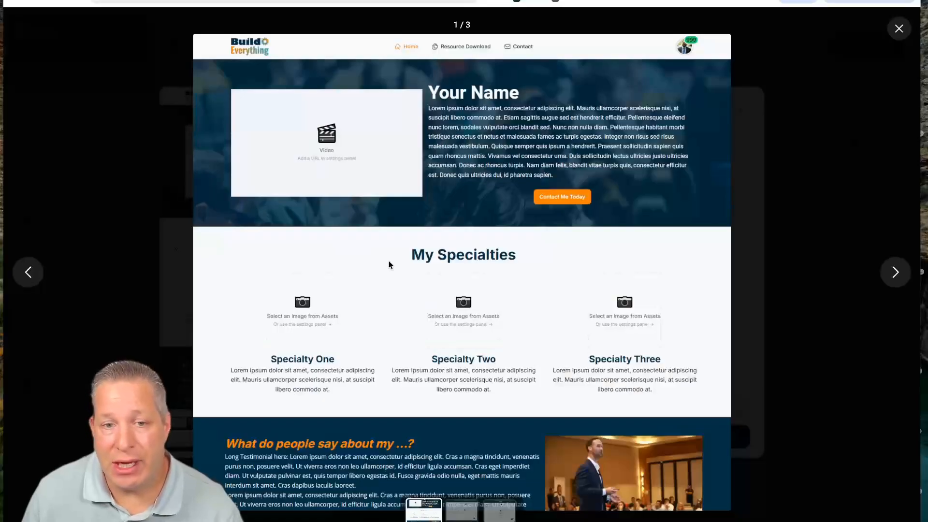
pyautogui.click(896, 273)
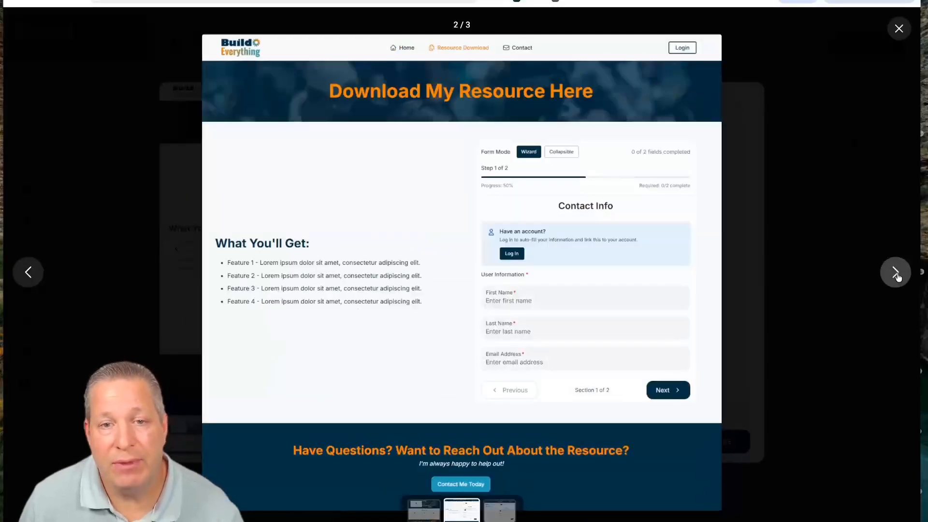
pyautogui.click(896, 273)
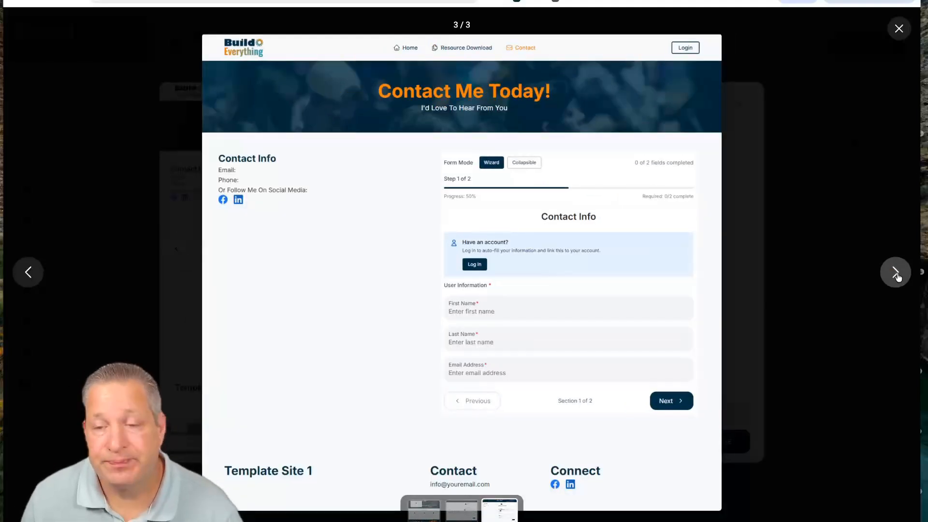
pyautogui.click(896, 273)
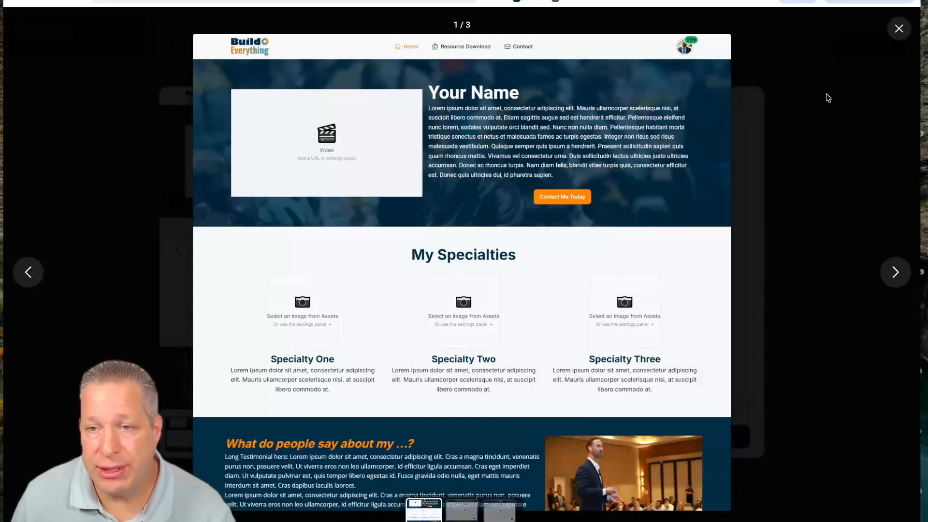
pyautogui.click(899, 28)
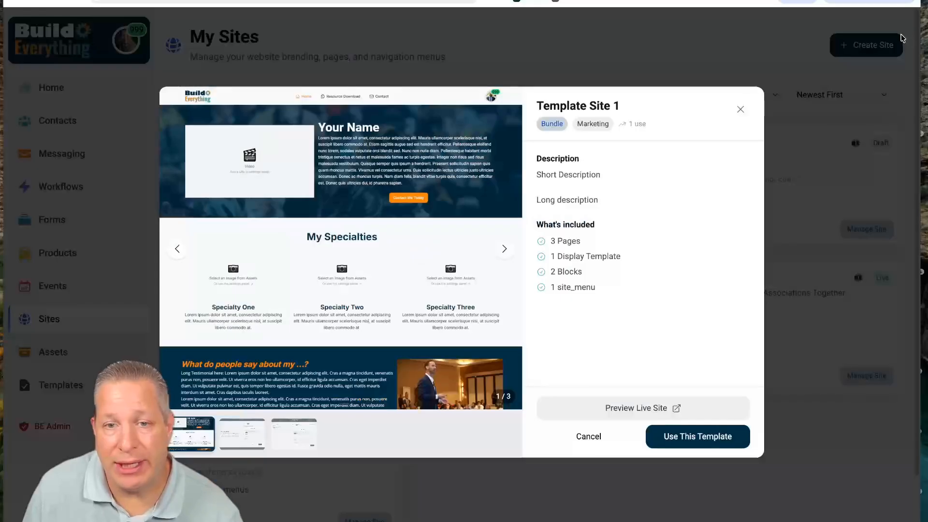
# - Use Template Site 1 as Template Site 12, described 'This is the default template design', in the personal workspace
pyautogui.click(686, 437)
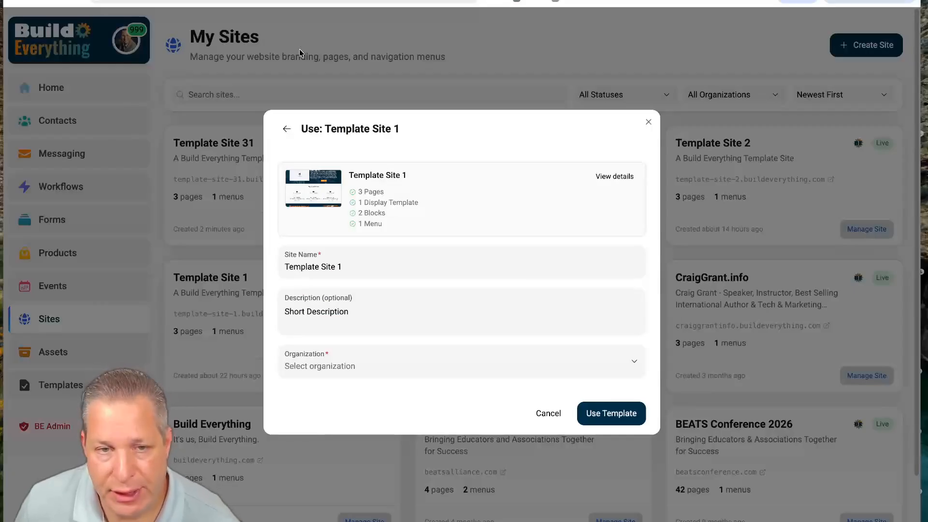
pyautogui.click(342, 266)
pyautogui.write('2')
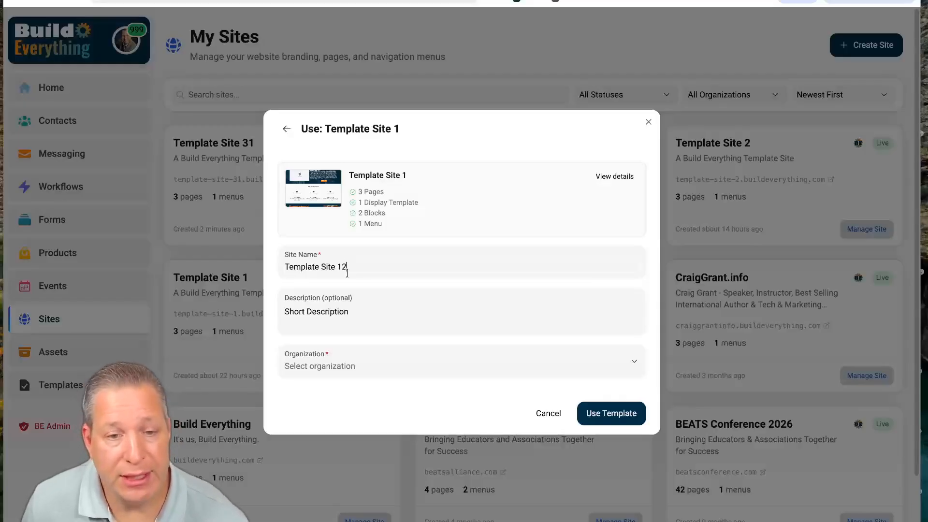
pyautogui.tripleClick(354, 314)
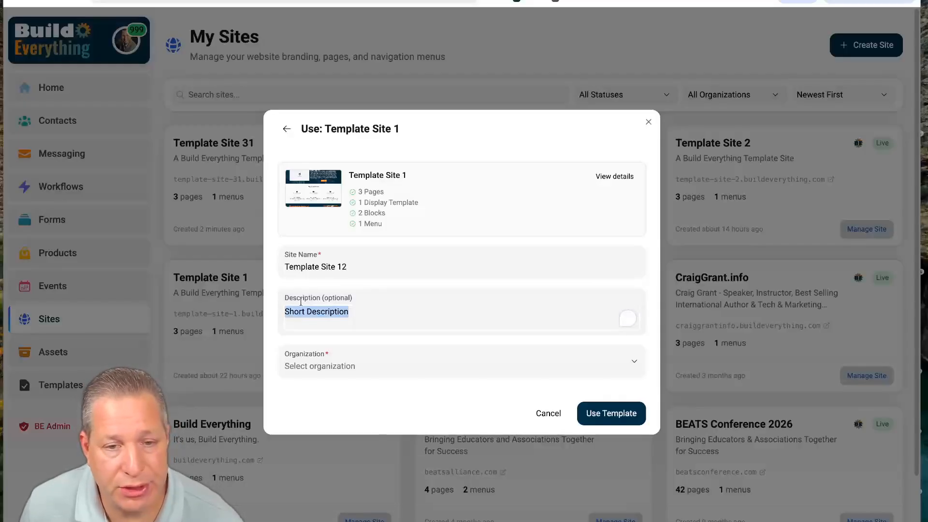
pyautogui.write('This is ')
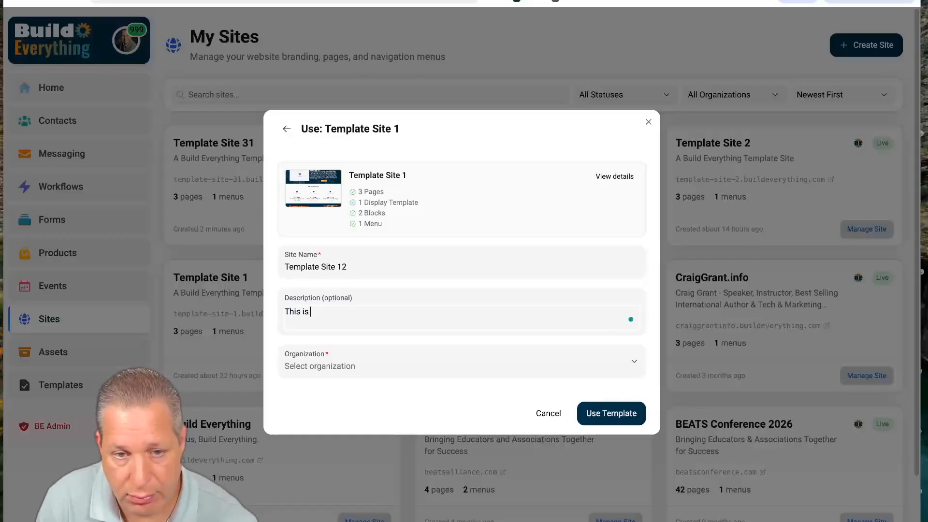
pyautogui.write('the defaul')
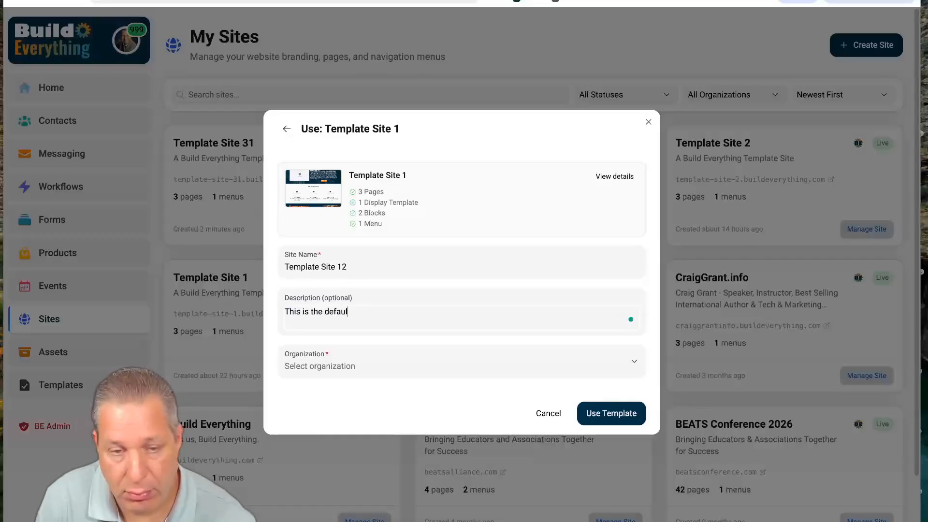
pyautogui.write('t template design')
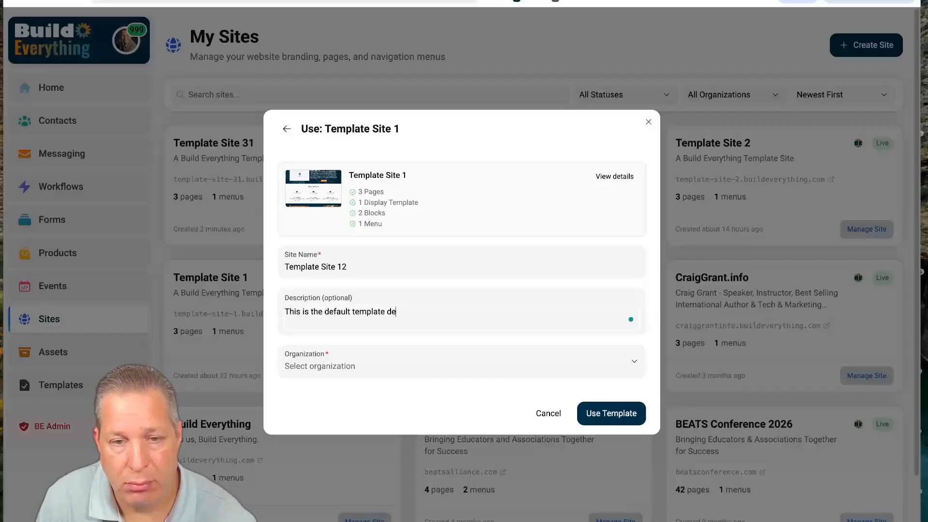
pyautogui.click(321, 369)
pyautogui.click(339, 454)
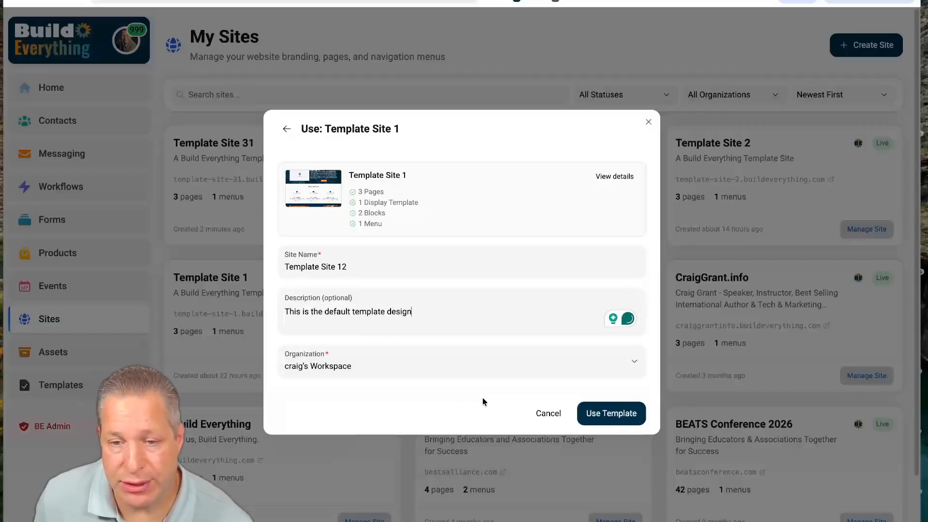
# - Create Template Site 12 from Template Site 1 and publish its three pages
pyautogui.click(607, 413)
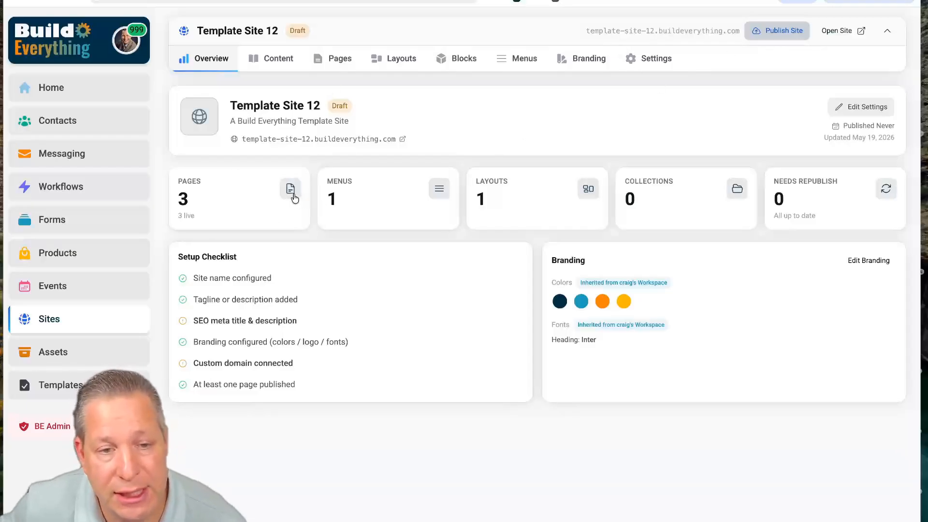
pyautogui.click(770, 33)
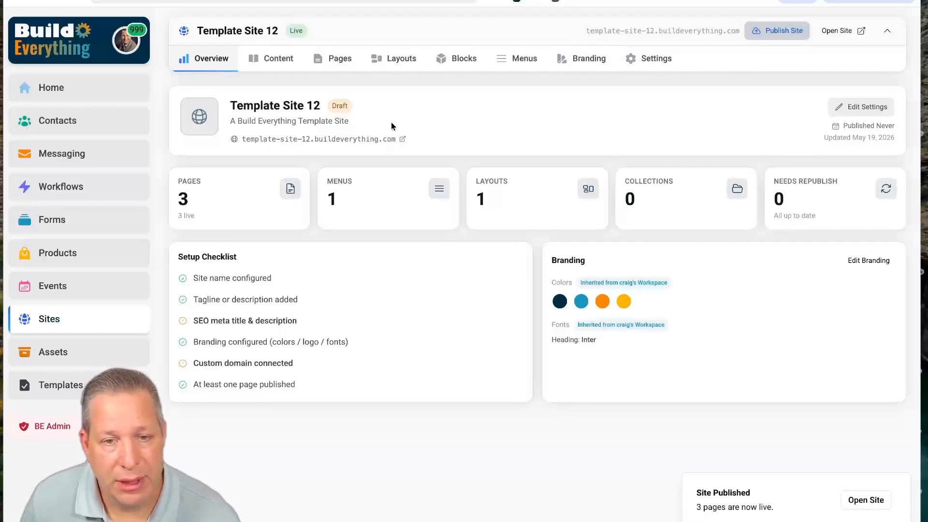
# - Open the live Template Site 12 home page and scroll through its hero, video and My Specialties sections
pyautogui.click(403, 139)
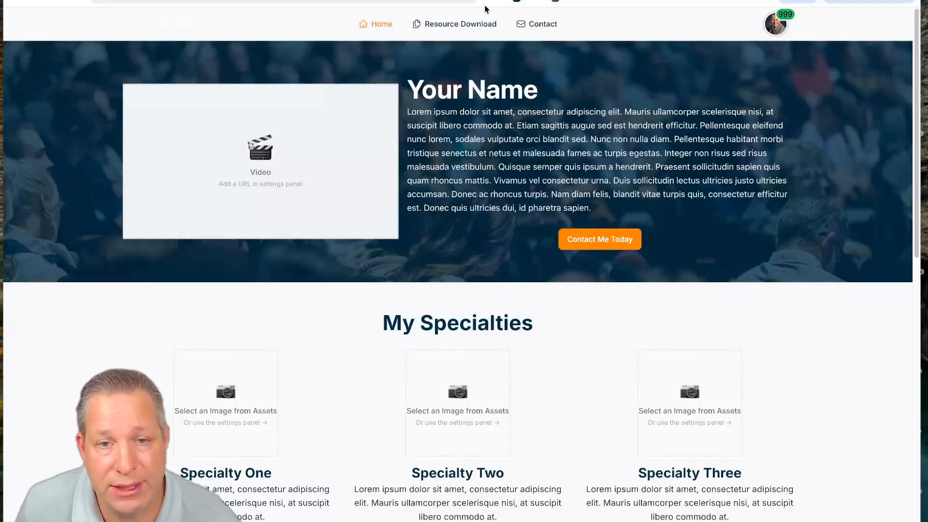
pyautogui.scroll(-5, 498, 213)
pyautogui.scroll(-4, 494, 215)
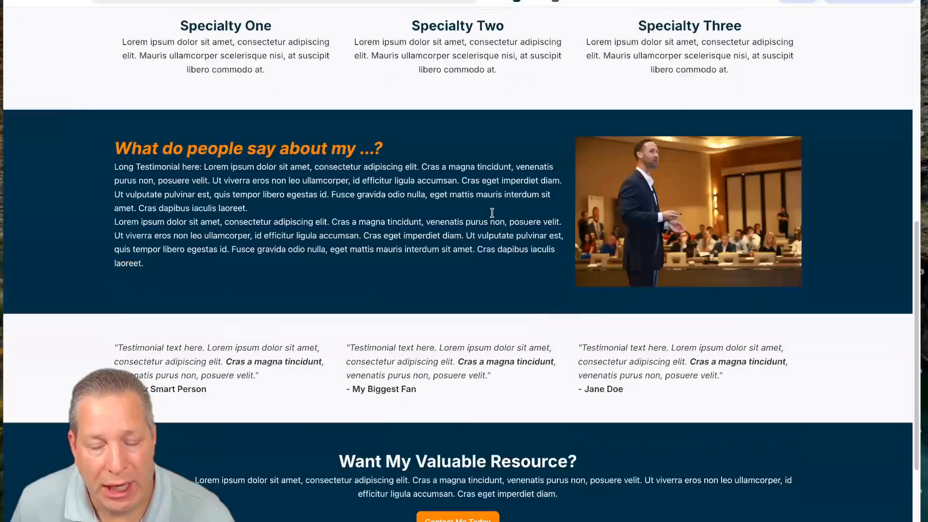
pyautogui.scroll(9, 491, 216)
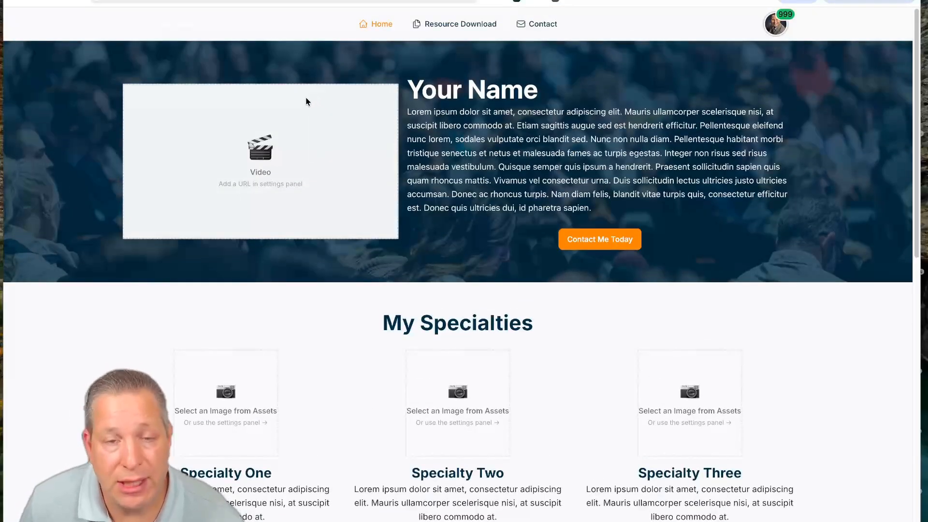
pyautogui.scroll(-12, 551, 187)
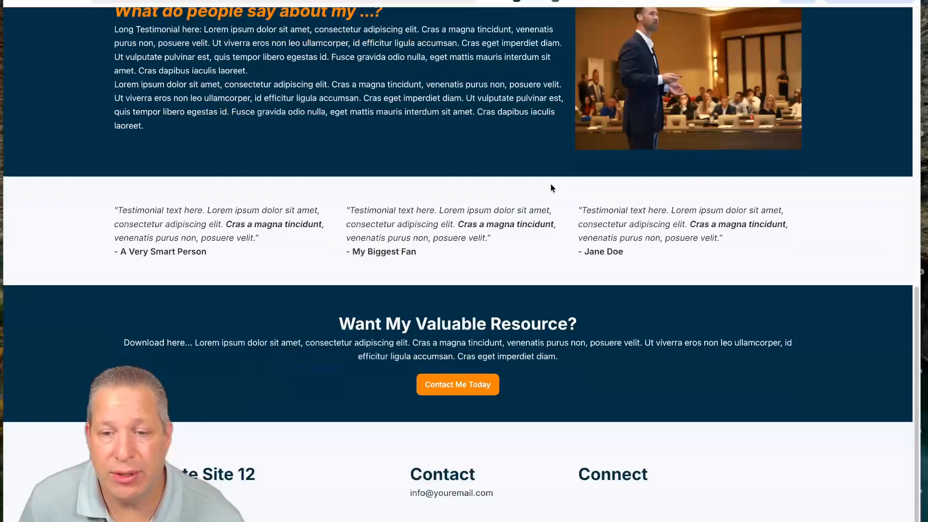
pyautogui.scroll(12, 550, 188)
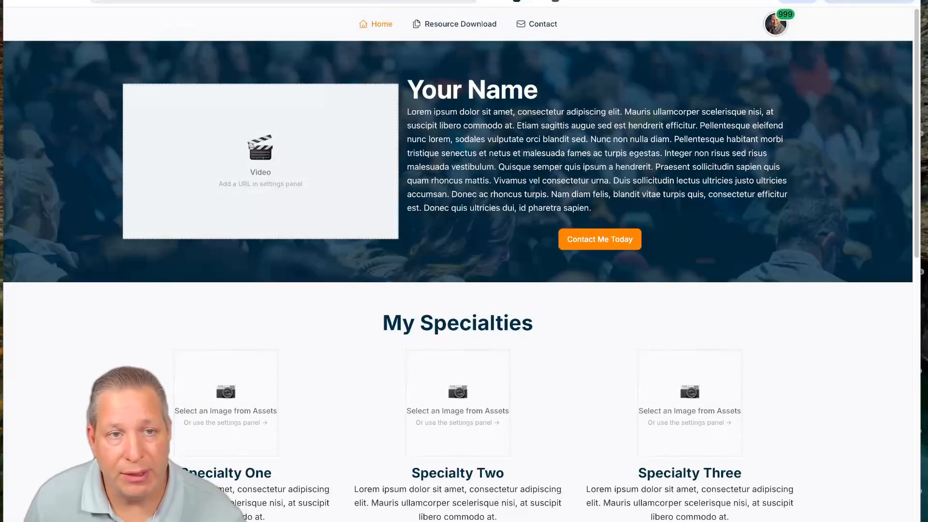
# - Close the live site tab to get back to Template Site 12's Overview
pyautogui.press('super+w')
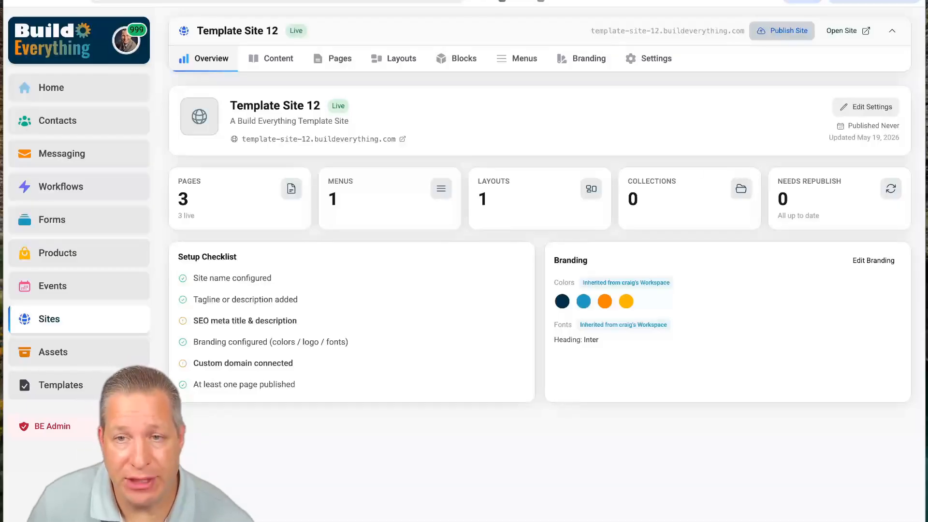
# - Open Template Site 12's Settings, check the template-site-12 slug, and scroll through domains, contact and search options
pyautogui.click(650, 60)
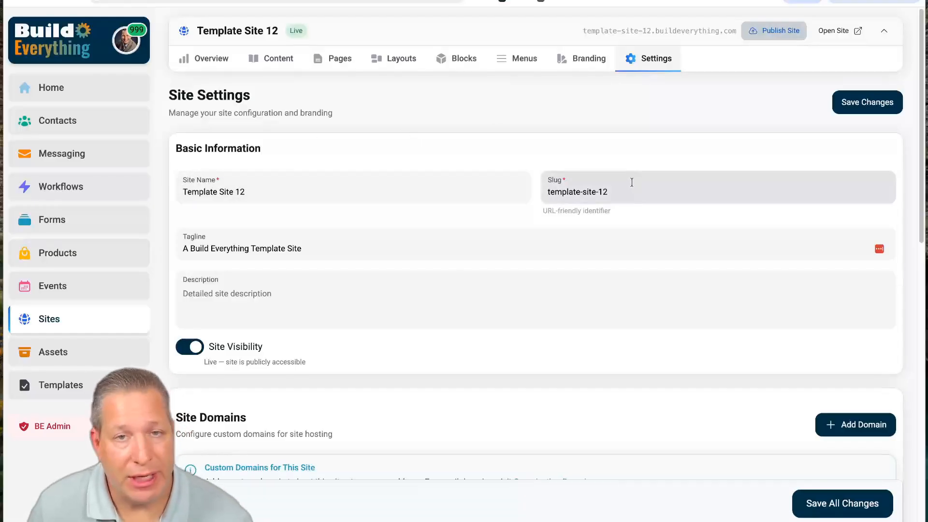
pyautogui.click(610, 193)
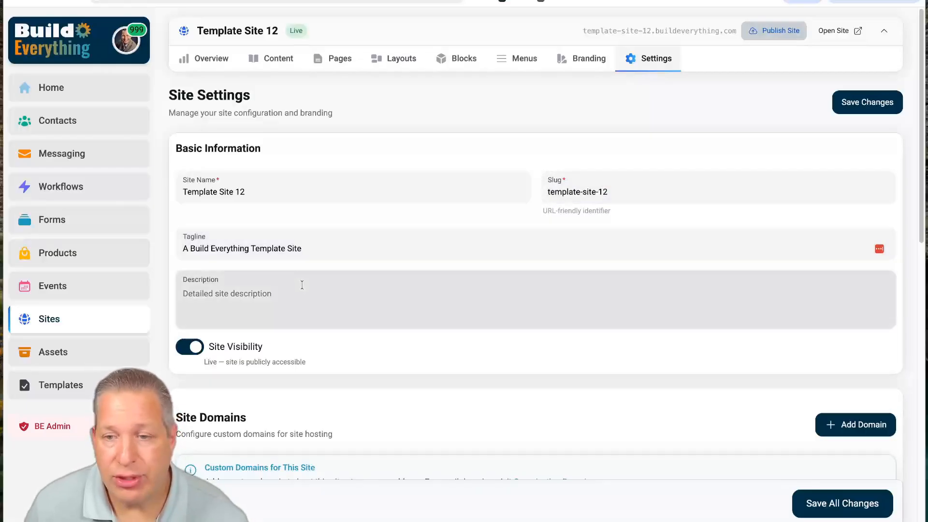
pyautogui.scroll(-1, 303, 285)
pyautogui.scroll(-2, 302, 285)
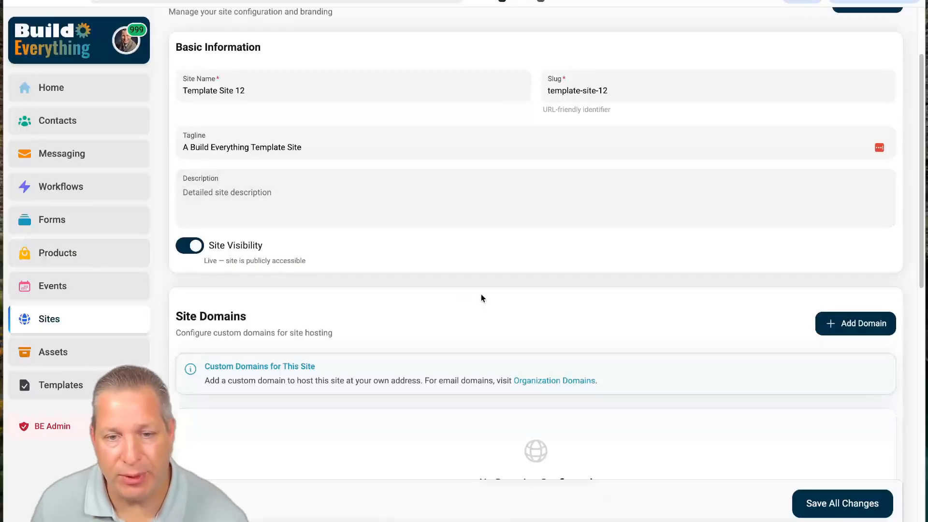
pyautogui.scroll(-3, 503, 308)
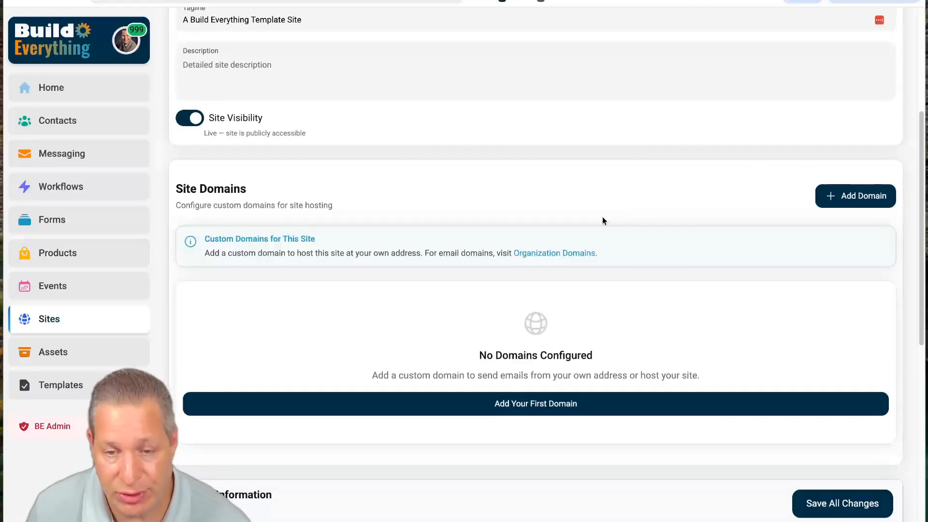
pyautogui.scroll(-7, 602, 217)
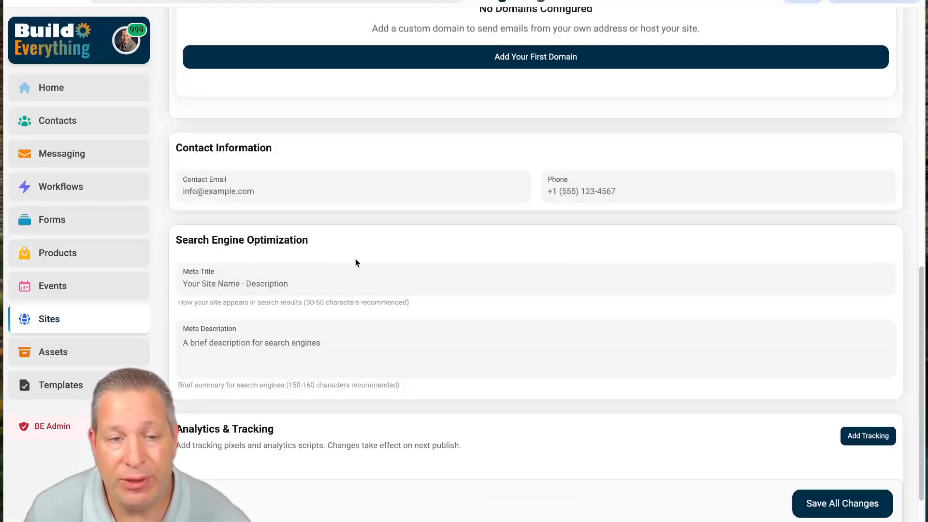
# - Scroll through Template Site 12's settings and back up to the top
pyautogui.scroll(-2, 356, 259)
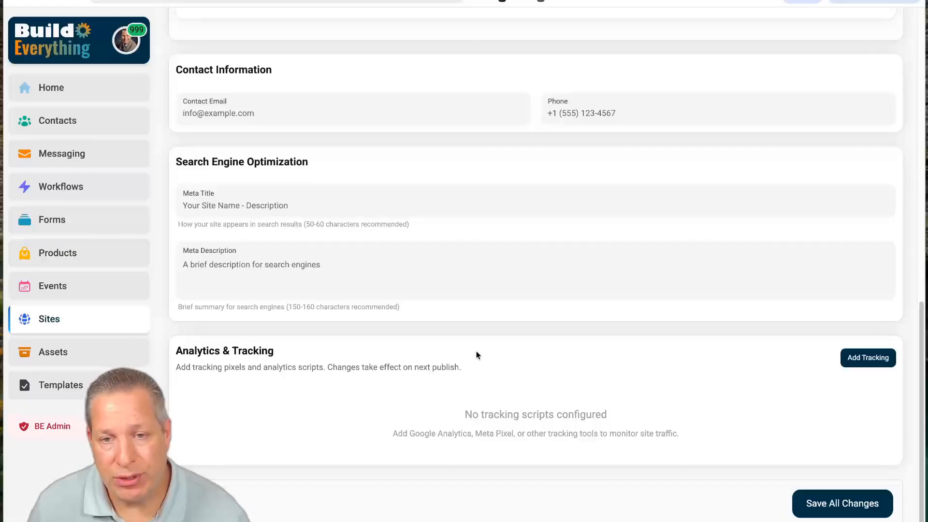
pyautogui.scroll(3, 477, 332)
pyautogui.scroll(-3, 480, 324)
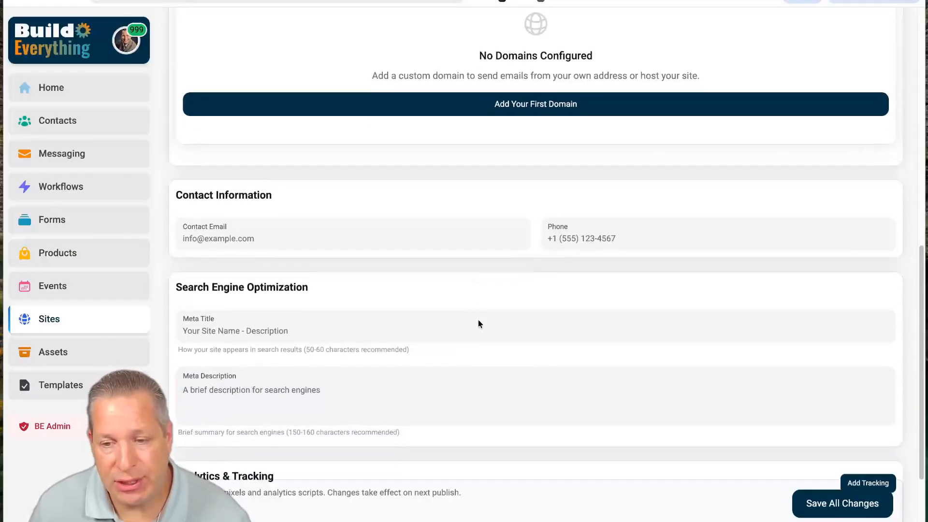
pyautogui.scroll(13, 724, 411)
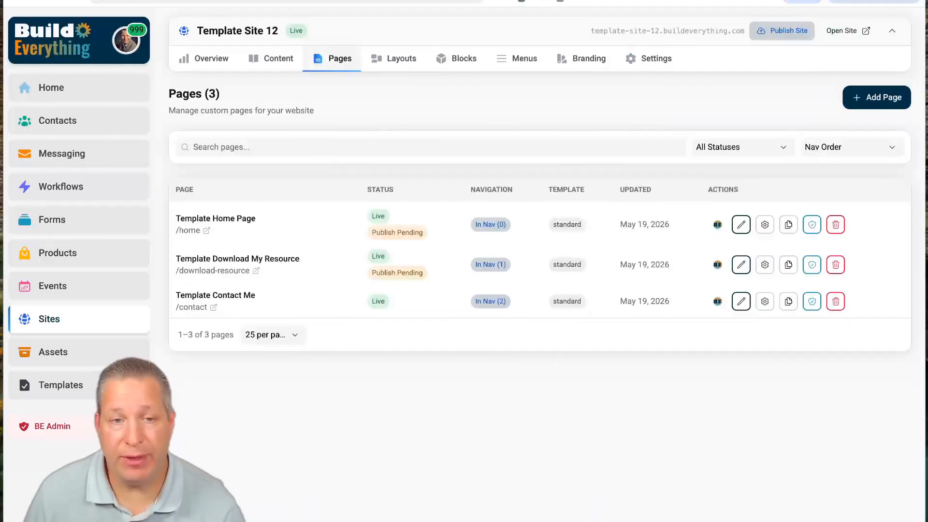
# - Open the Edit Page settings for Template Home Page
pyautogui.click(764, 225)
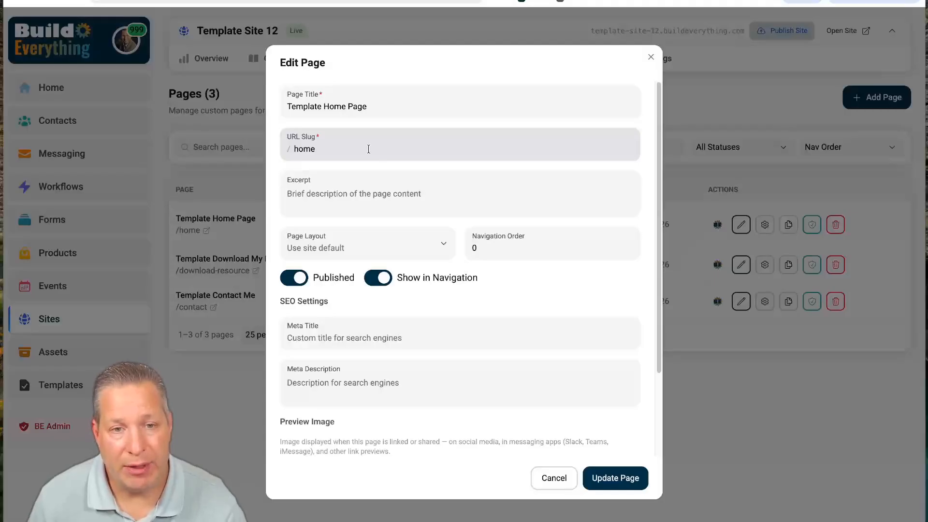
# - Review the home page's slug, excerpt, page layout and tag fields, then cancel without changes
pyautogui.doubleClick(321, 149)
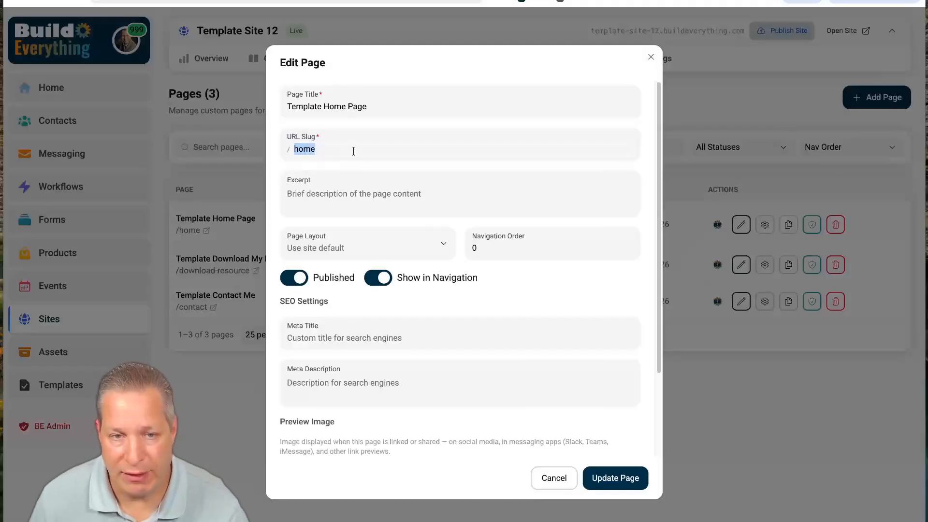
pyautogui.click(317, 193)
pyautogui.scroll(-1, 319, 193)
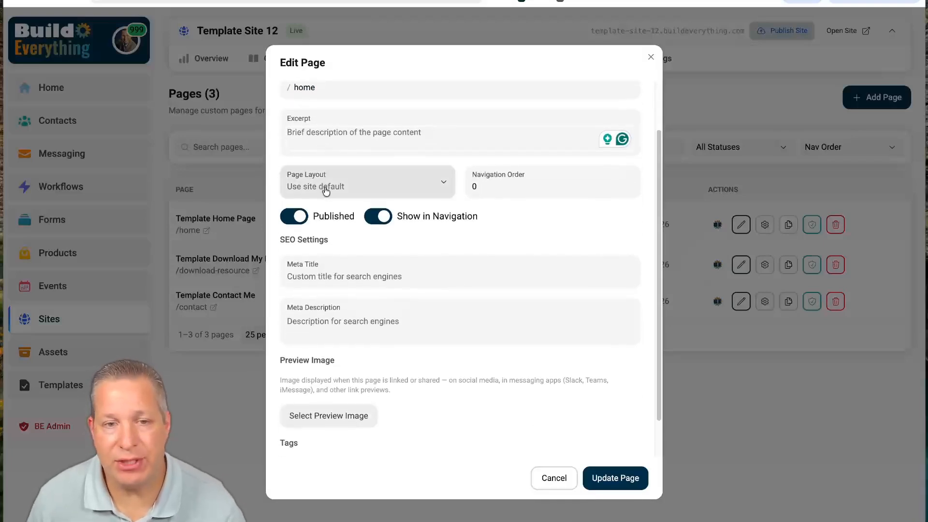
pyautogui.click(446, 181)
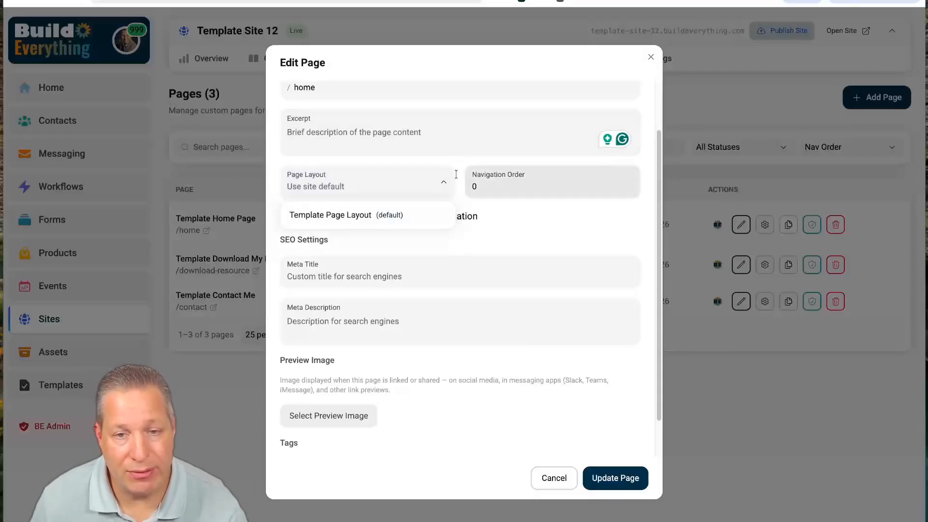
pyautogui.click(514, 225)
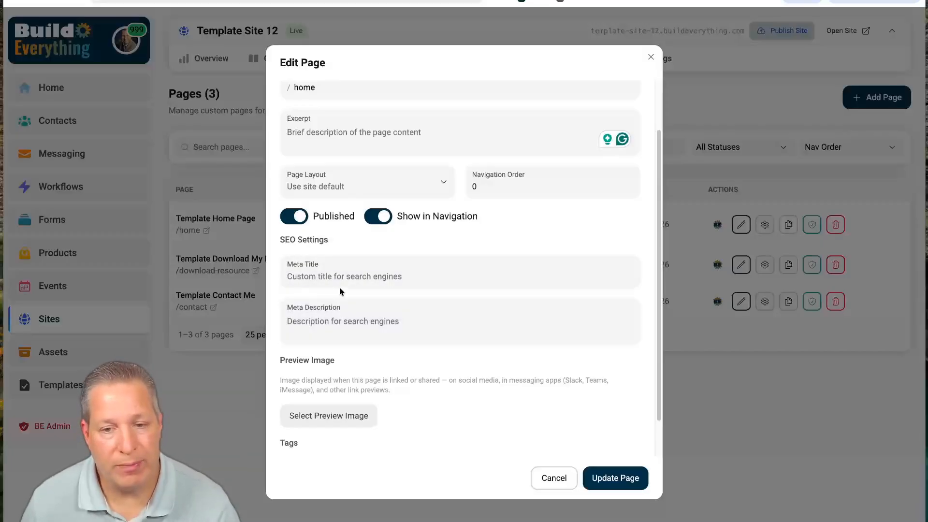
pyautogui.scroll(-1, 329, 290)
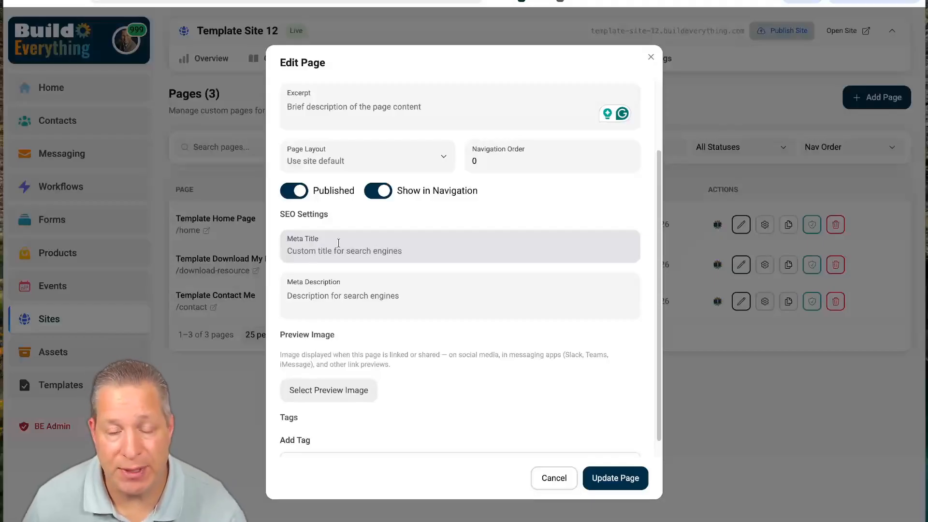
pyautogui.scroll(-1, 394, 314)
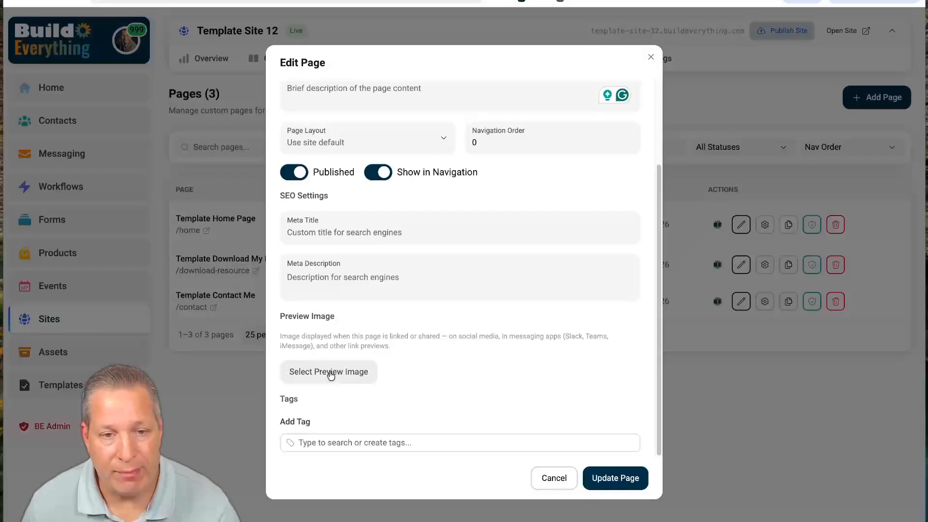
pyautogui.click(315, 447)
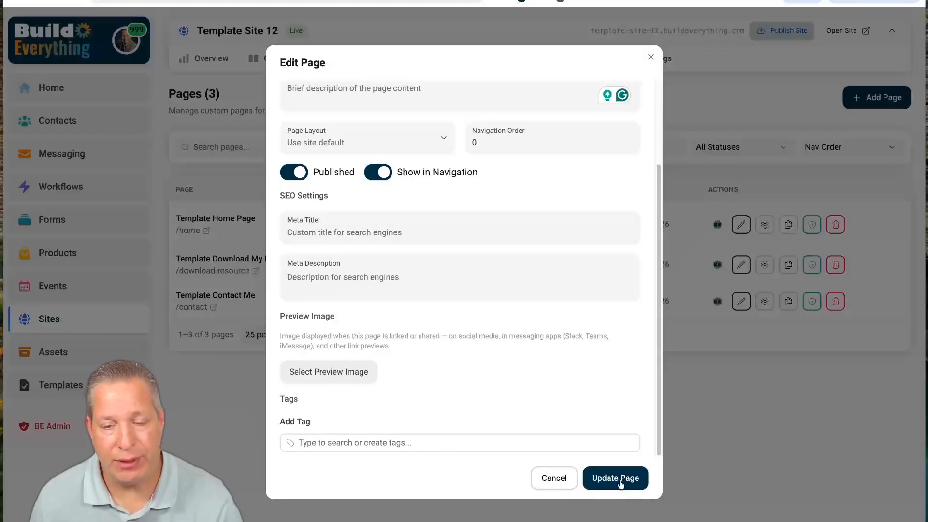
pyautogui.click(555, 478)
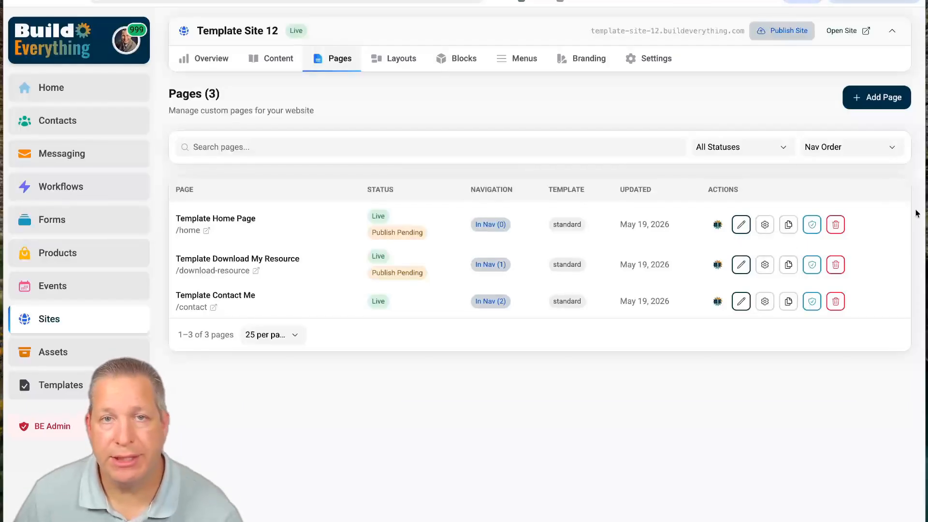
# - Open Template Home Page in the page builder and replace the Your Name heading with the speaker's name
pyautogui.click(741, 226)
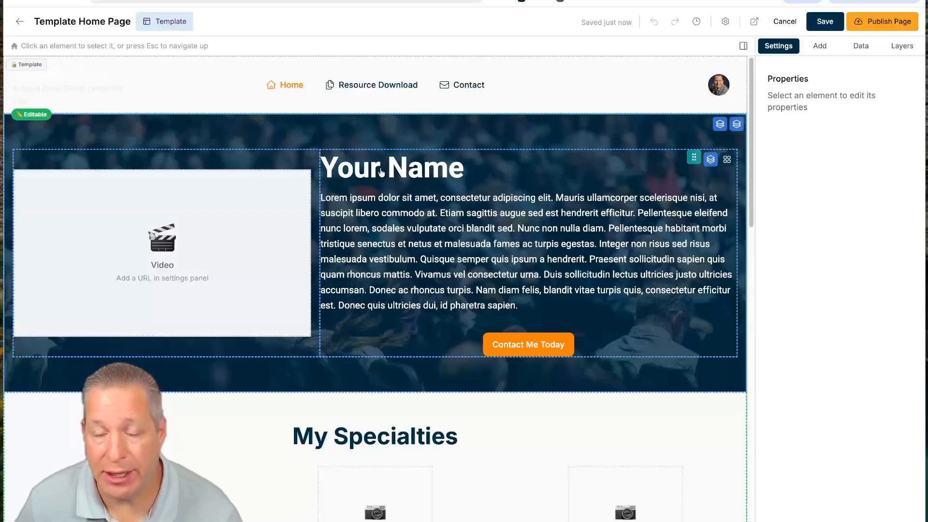
pyautogui.click(346, 167)
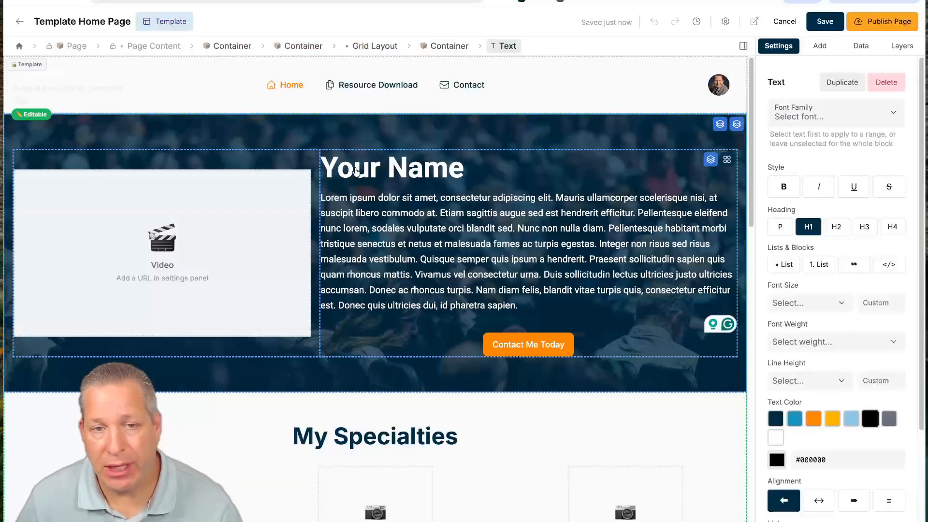
pyautogui.doubleClick(356, 171)
pyautogui.tripleClick(356, 171)
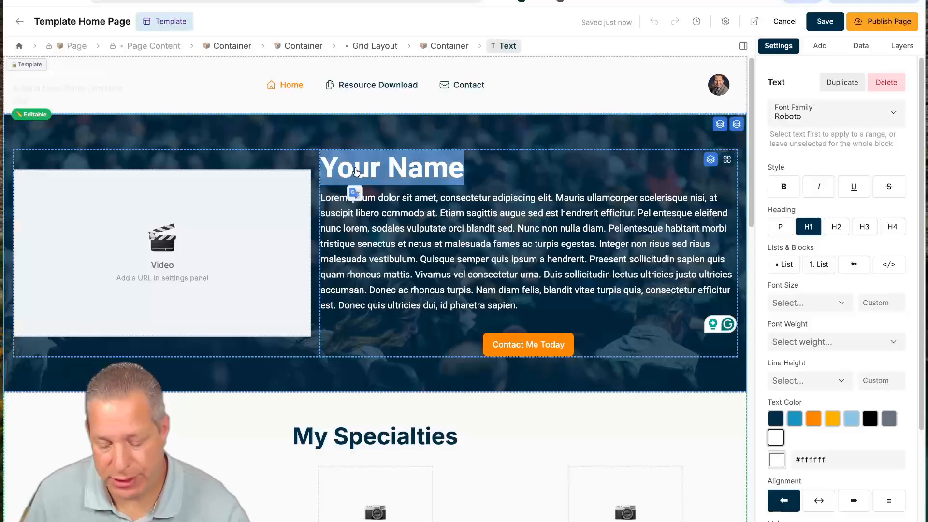
pyautogui.write('Craig Grant')
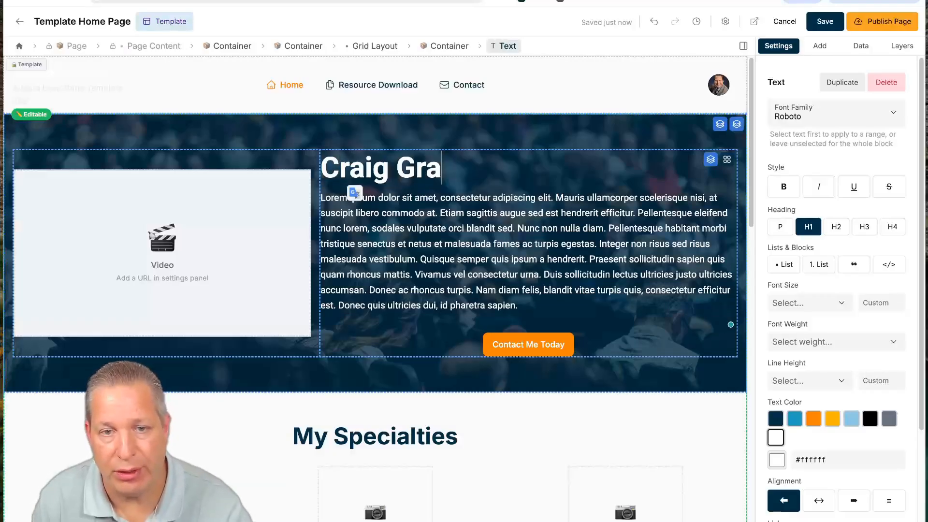
# - Select the hero's lorem ipsum paragraph and begin typing the new speaker tagline
pyautogui.click(339, 199)
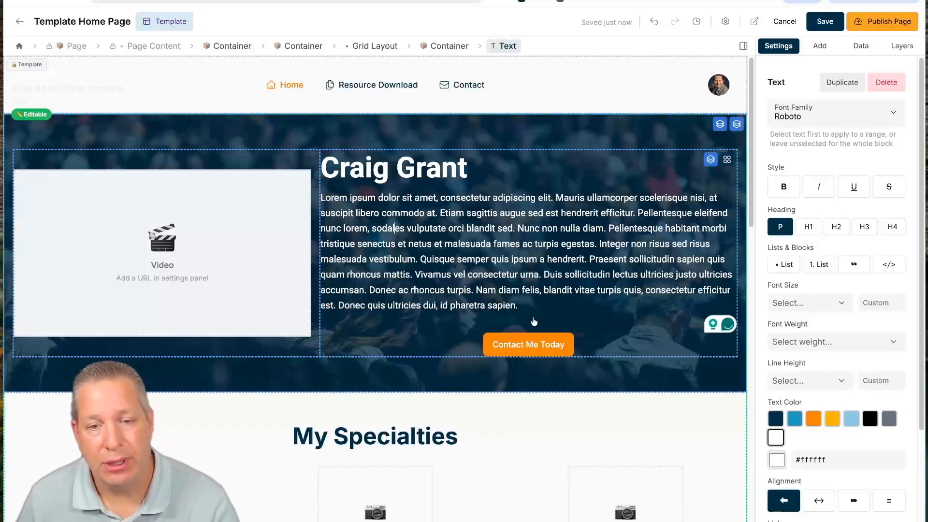
pyautogui.moveTo(521, 307); pyautogui.dragTo(322, 200)
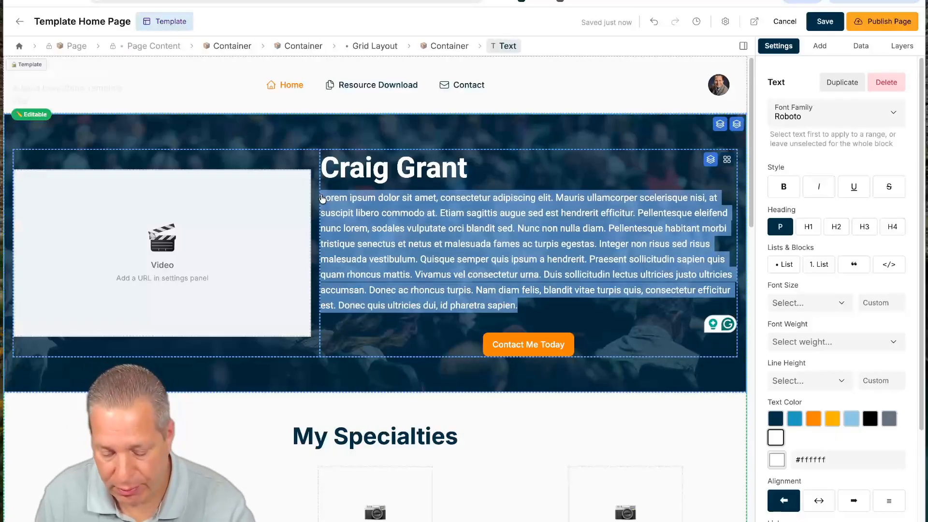
pyautogui.write('Is')
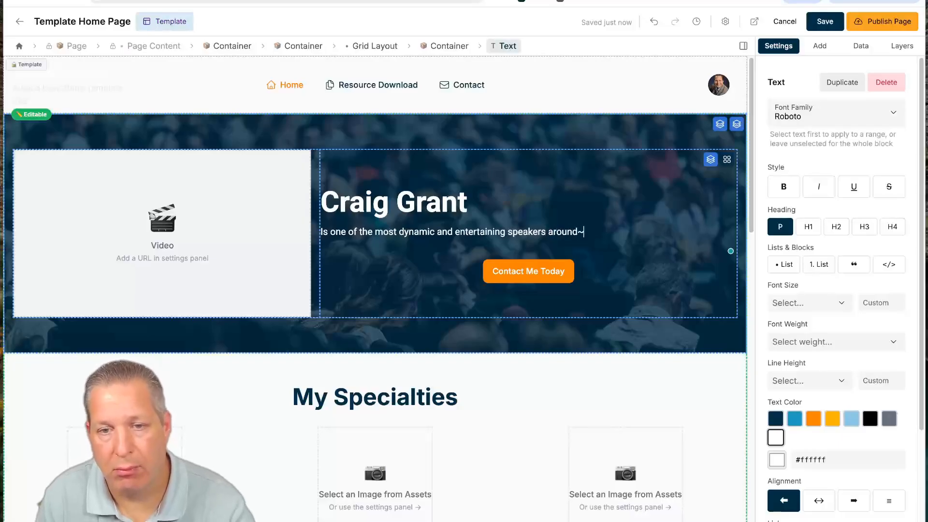
# - Set the hero video block to a self-hosted upload and pick the 3:36 speaker video from assets
pyautogui.click(211, 177)
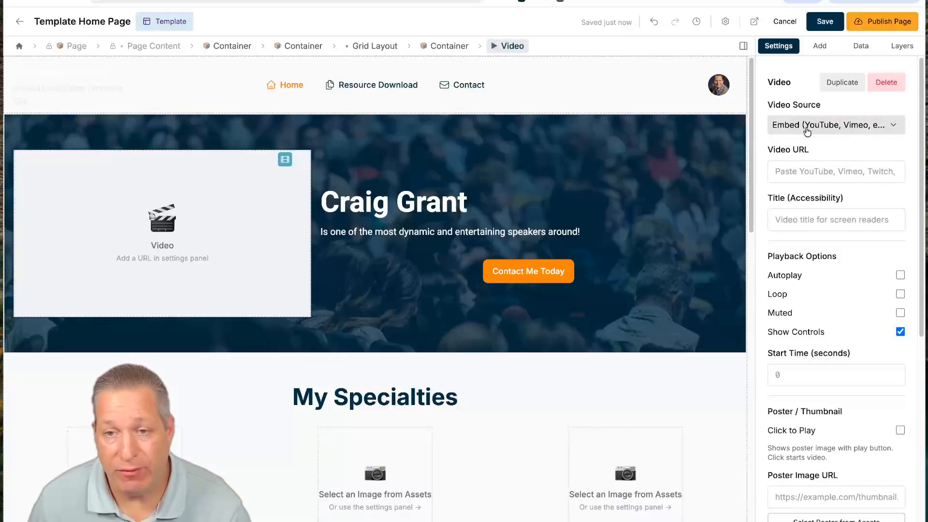
pyautogui.click(805, 130)
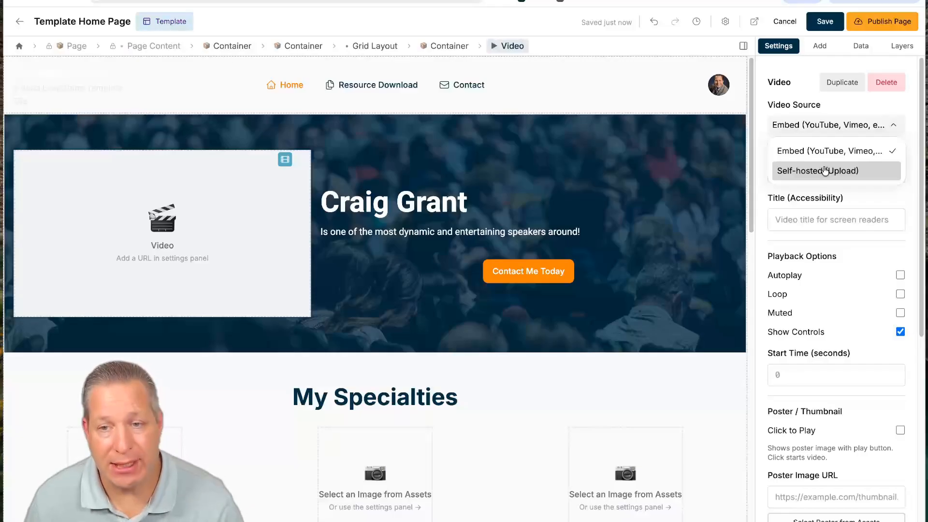
pyautogui.click(820, 174)
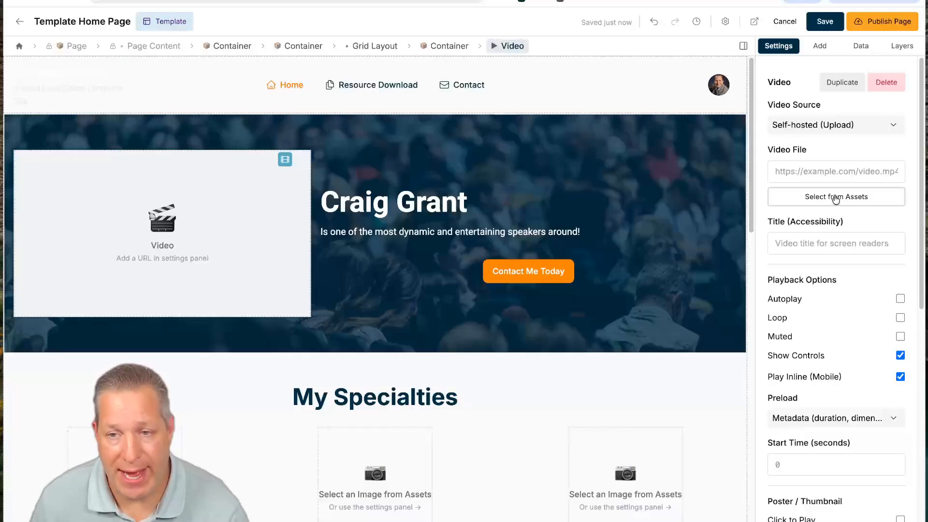
pyautogui.click(836, 199)
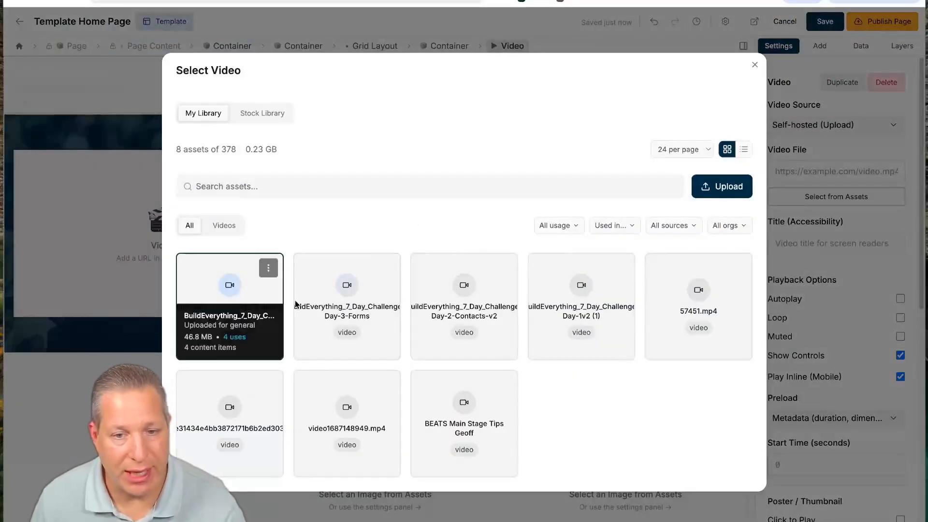
pyautogui.click(424, 395)
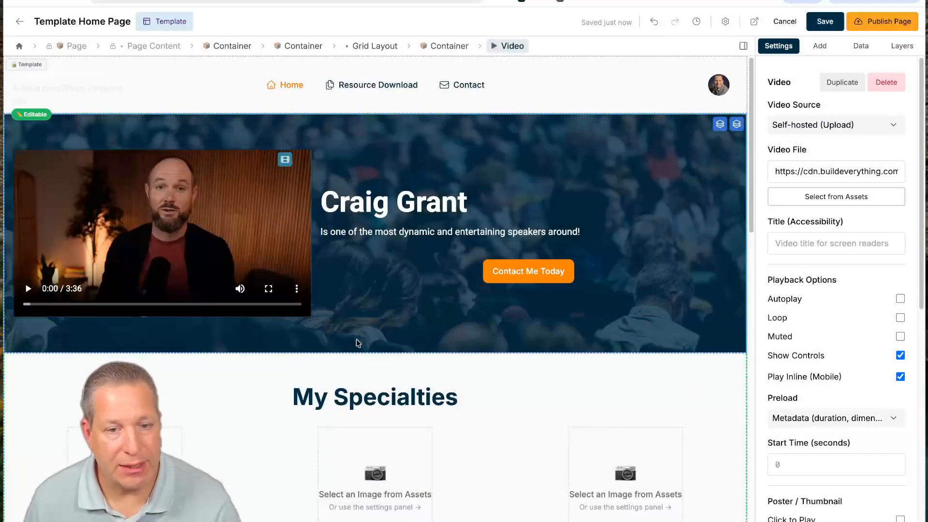
# - Select the My Specialties heading and drag a Container from the Add list toward that section
pyautogui.scroll(-1, 385, 244)
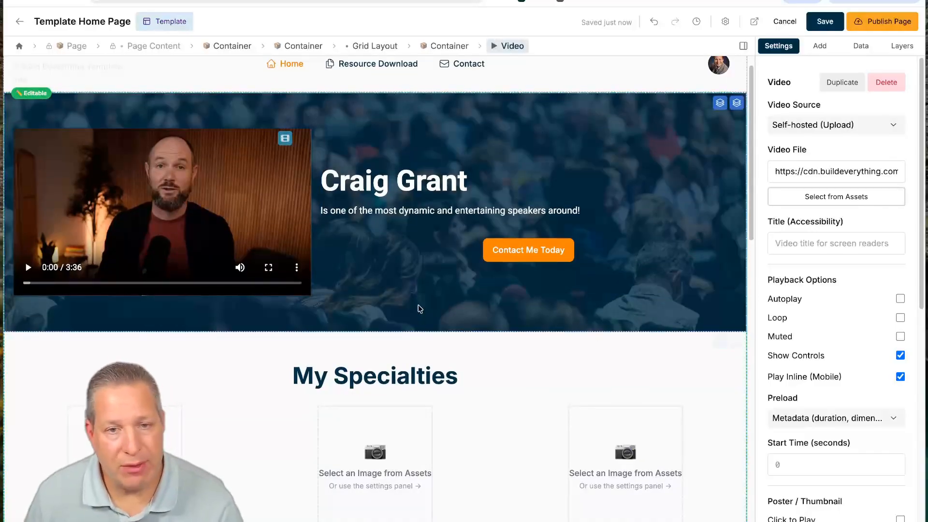
pyautogui.scroll(-3, 394, 375)
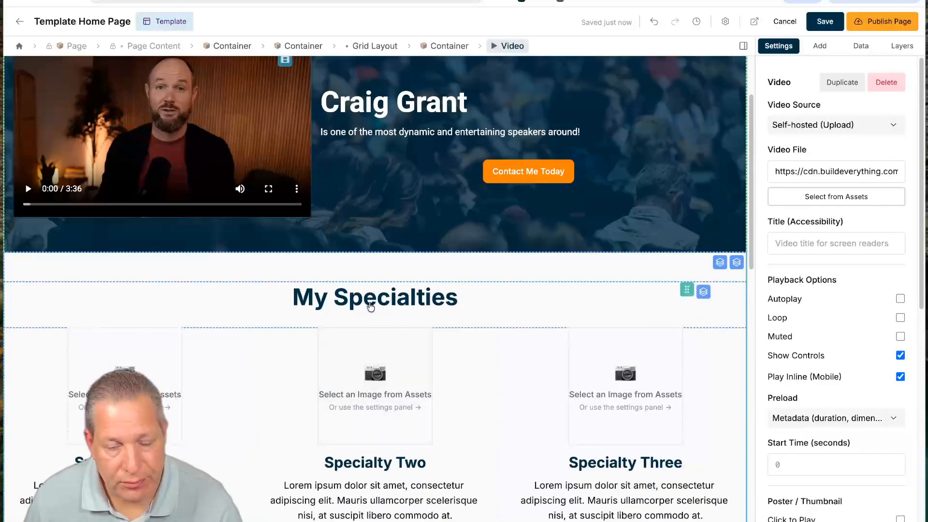
pyautogui.click(382, 297)
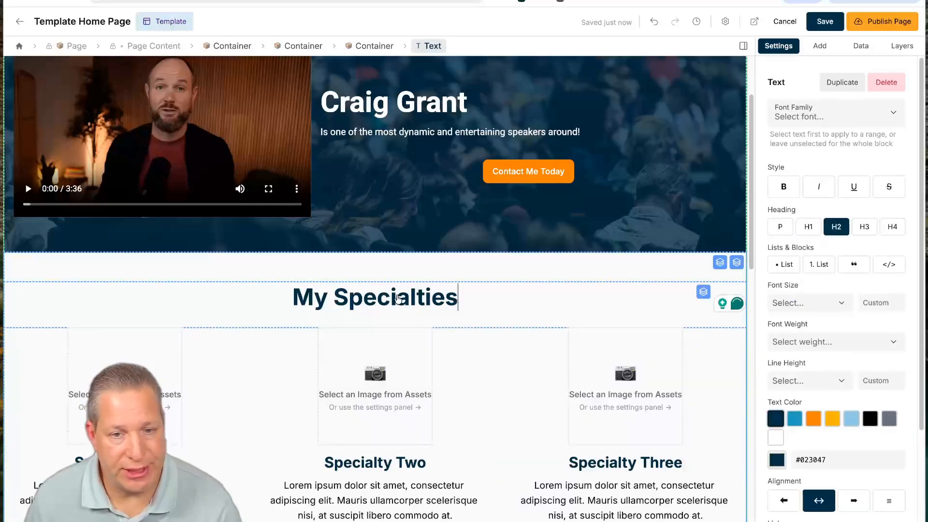
pyautogui.scroll(-4, 271, 363)
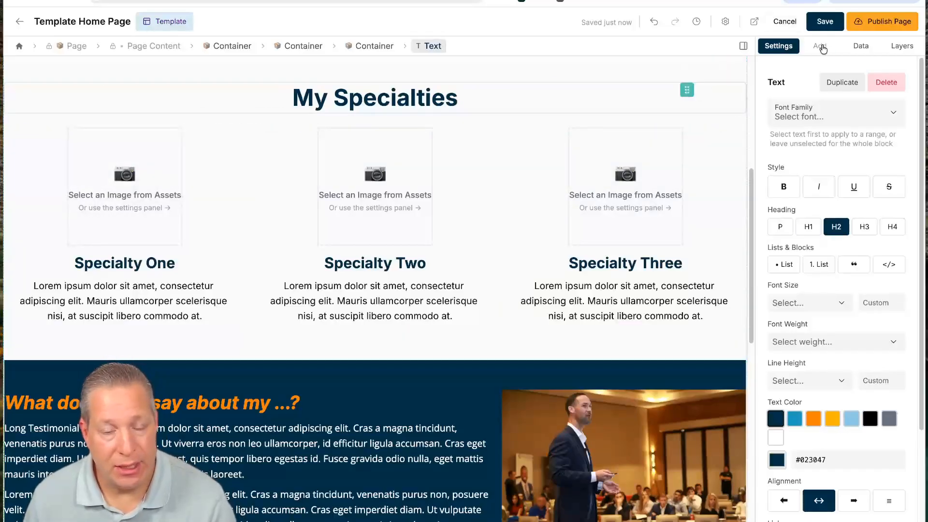
pyautogui.click(820, 49)
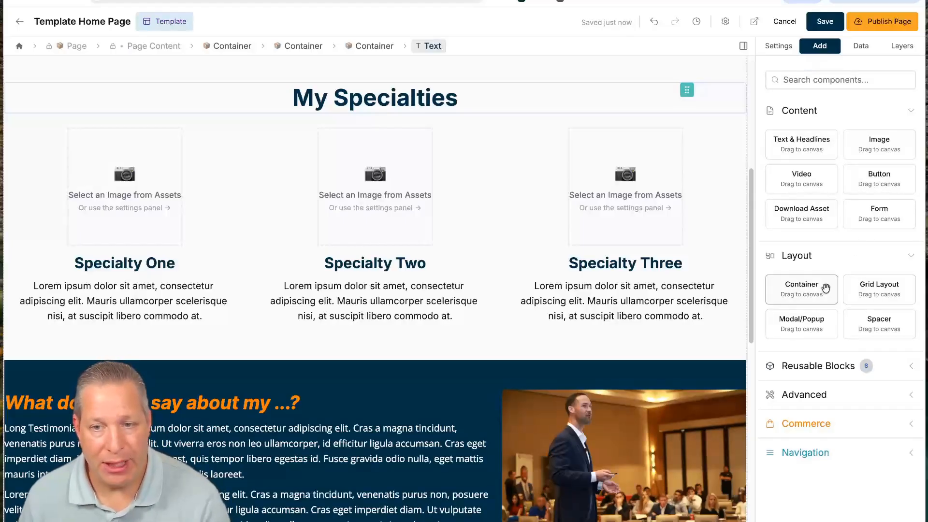
pyautogui.moveTo(808, 284); pyautogui.dragTo(375, 99)
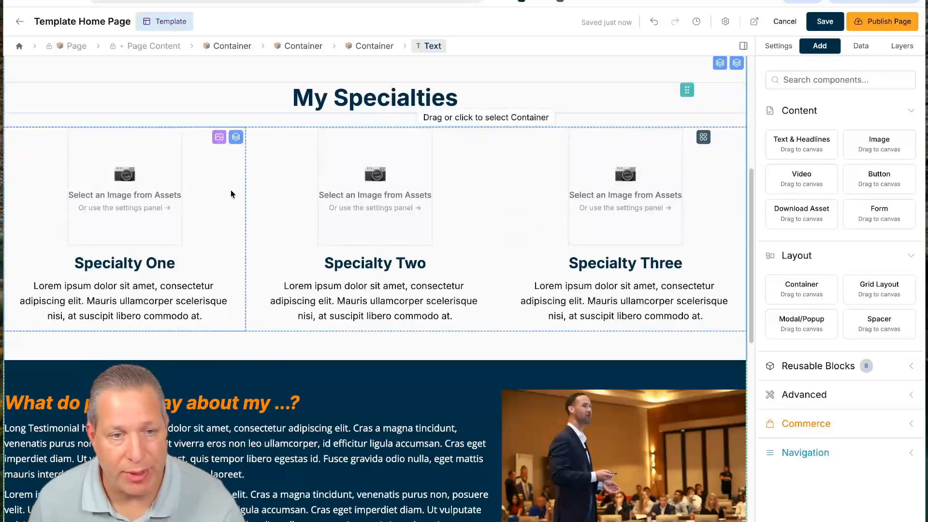
# - Place the headshot photo in the Specialty One image slot
pyautogui.click(124, 189)
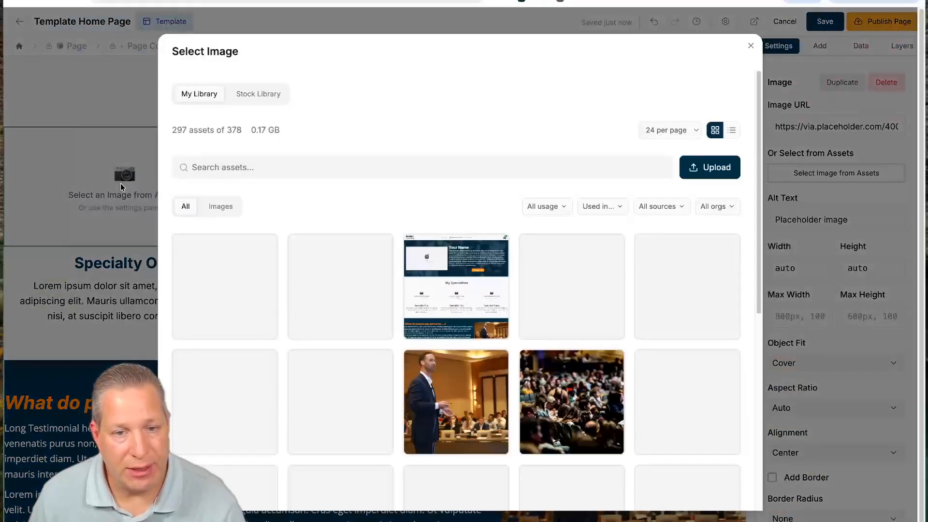
pyautogui.scroll(-1, 323, 318)
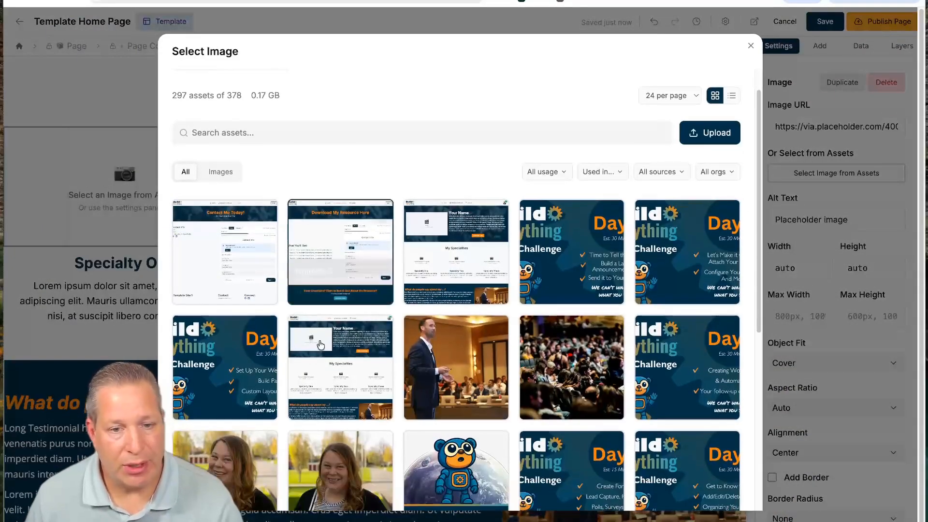
pyautogui.click(225, 479)
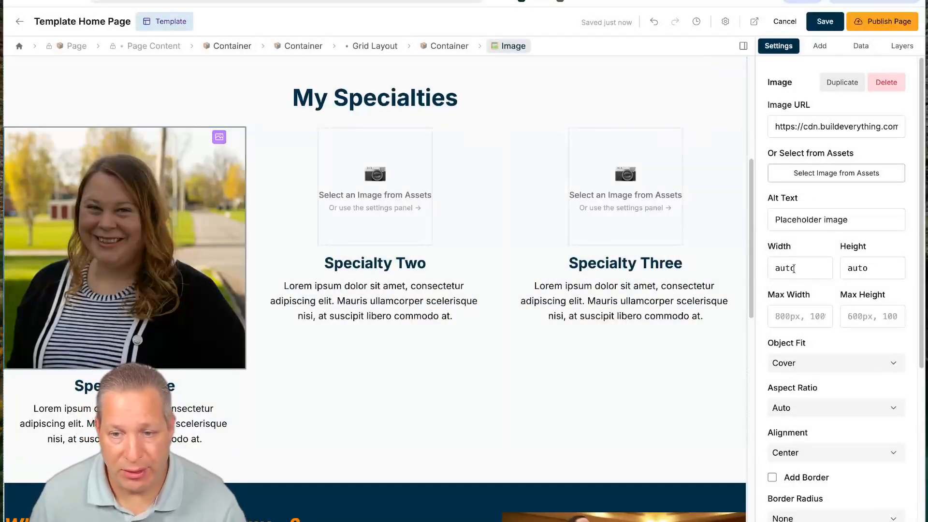
# - Give the Specialty One photo a navy #023047 border and Full (Circle) corner rounding
pyautogui.scroll(-1, 805, 401)
pyautogui.scroll(-5, 805, 399)
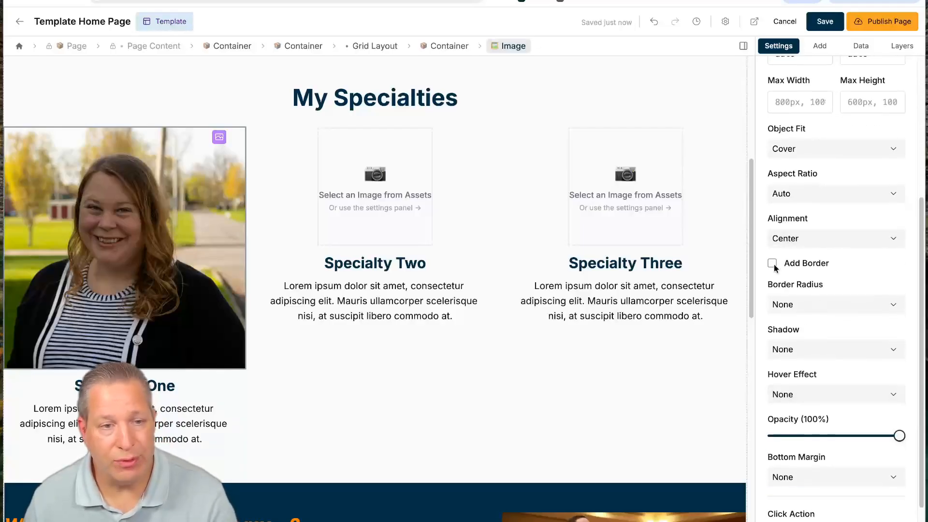
pyautogui.click(773, 263)
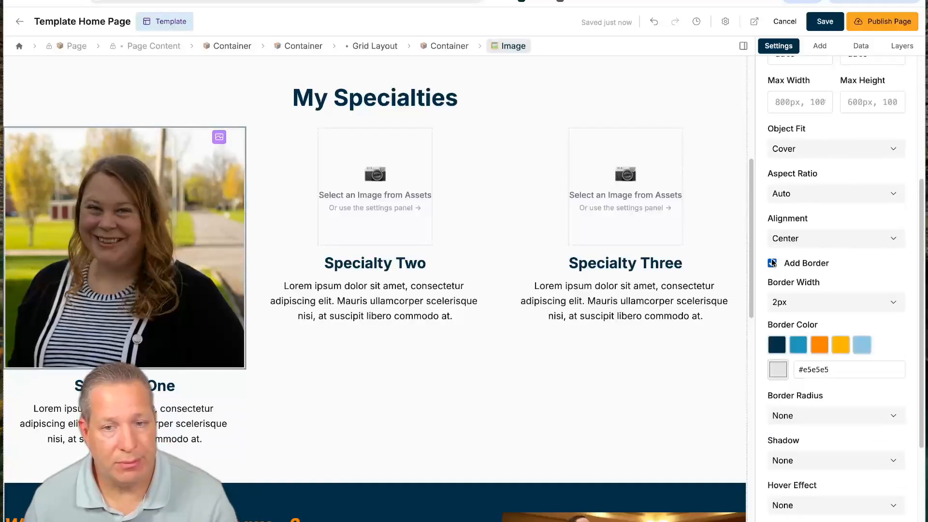
pyautogui.click(780, 344)
pyautogui.click(811, 417)
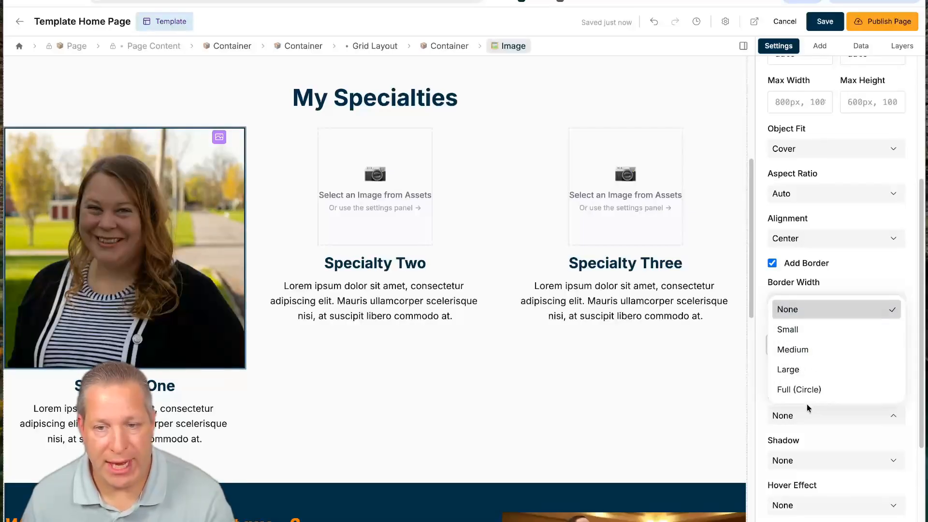
pyautogui.click(787, 387)
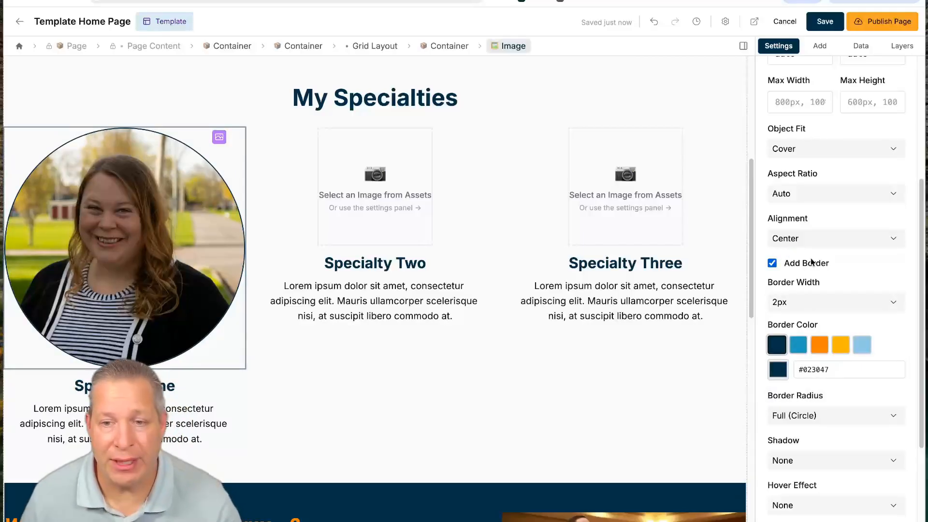
# - Set the Specialty One photo's maximum width to 200px
pyautogui.scroll(-1, 859, 312)
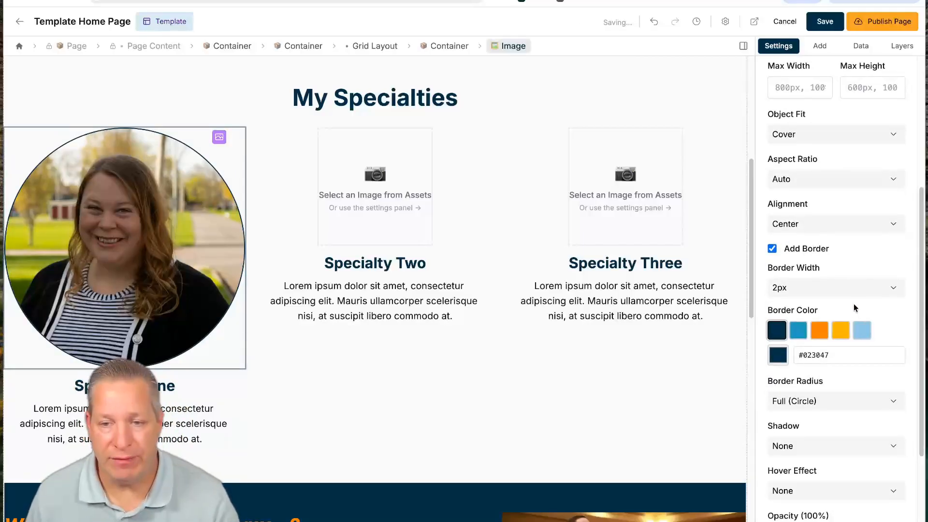
pyautogui.scroll(4, 849, 295)
pyautogui.click(801, 265)
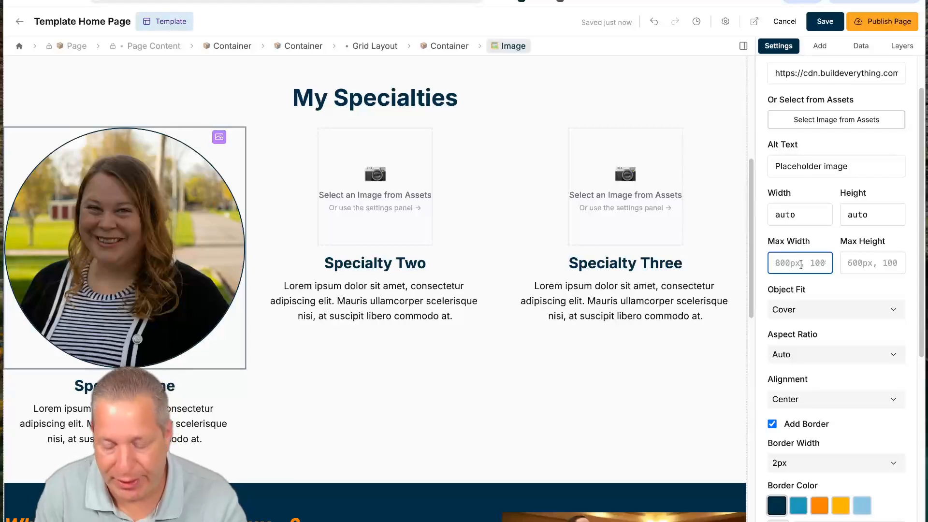
pyautogui.write('200p')
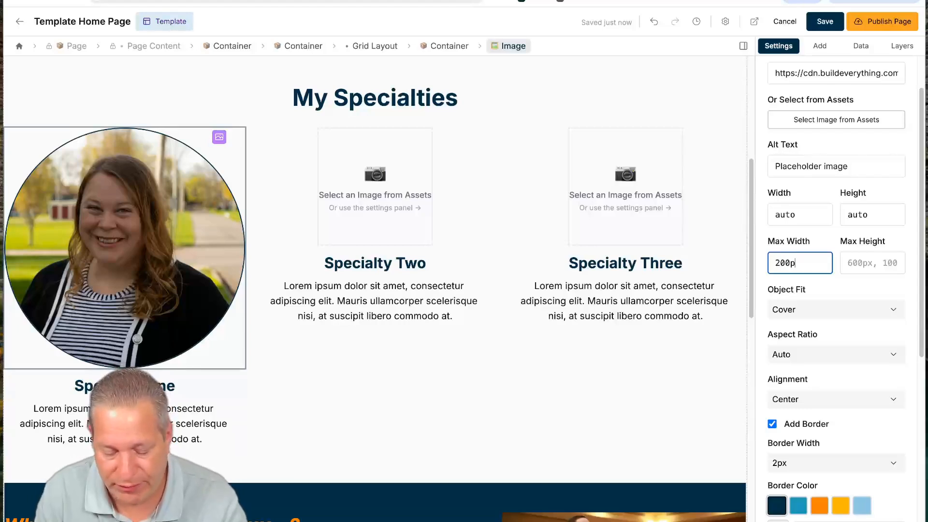
pyautogui.write('x')
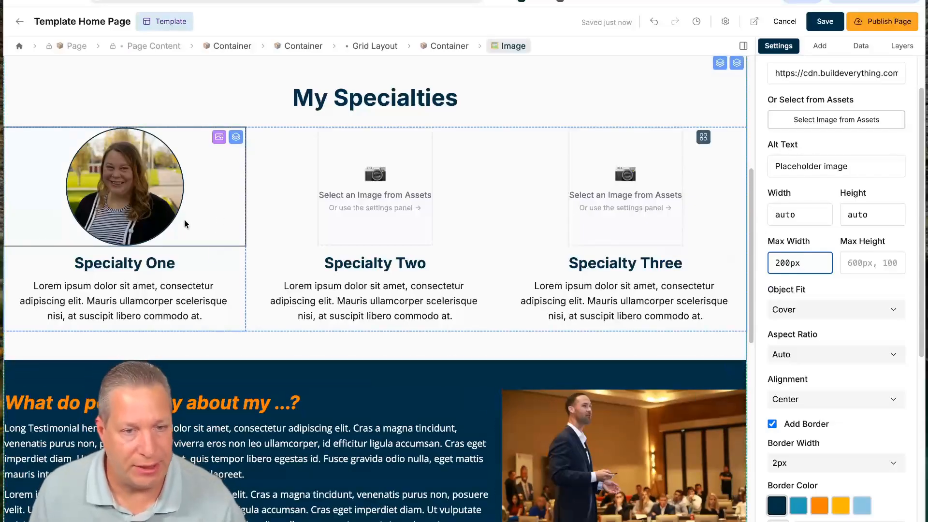
# - Retitle Specialty One 'Excited' and replace its lorem paragraph with '…one of the most exciting speakers there is, bar none!'
pyautogui.tripleClick(183, 269)
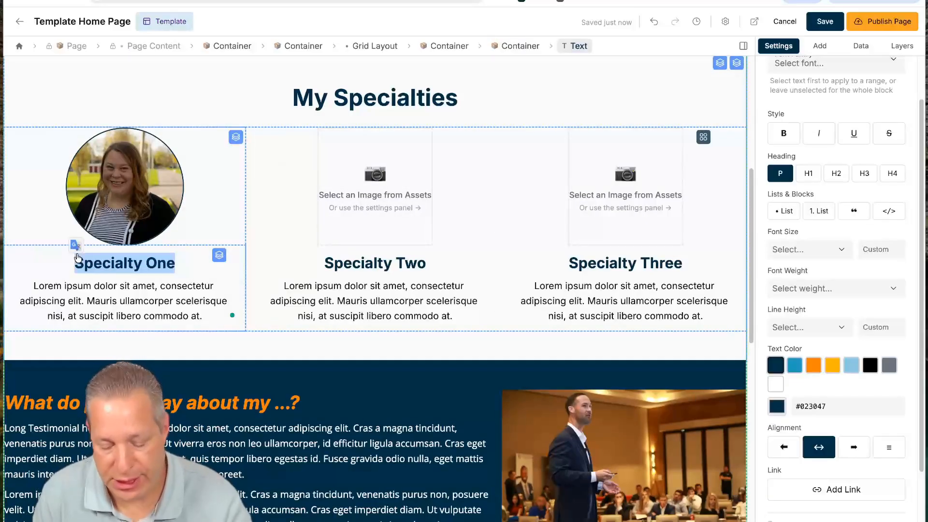
pyautogui.write('Excited')
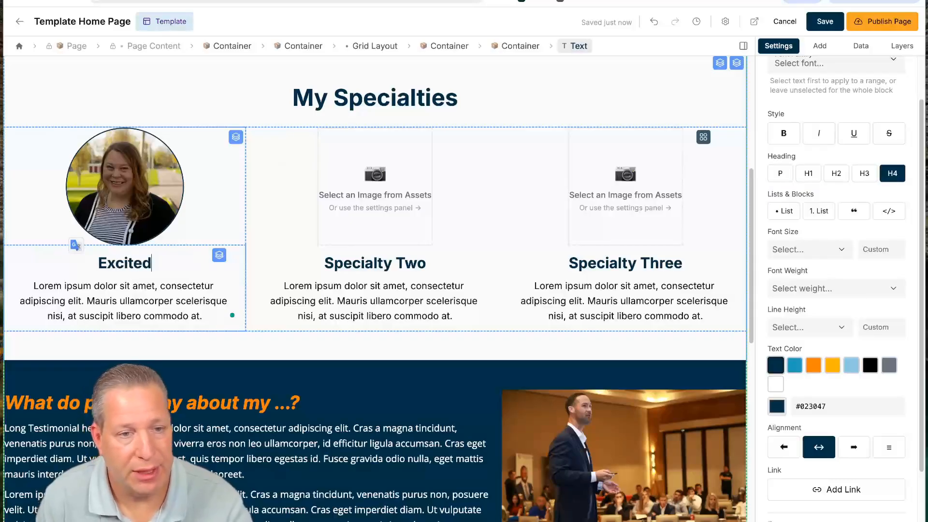
pyautogui.doubleClick(39, 289)
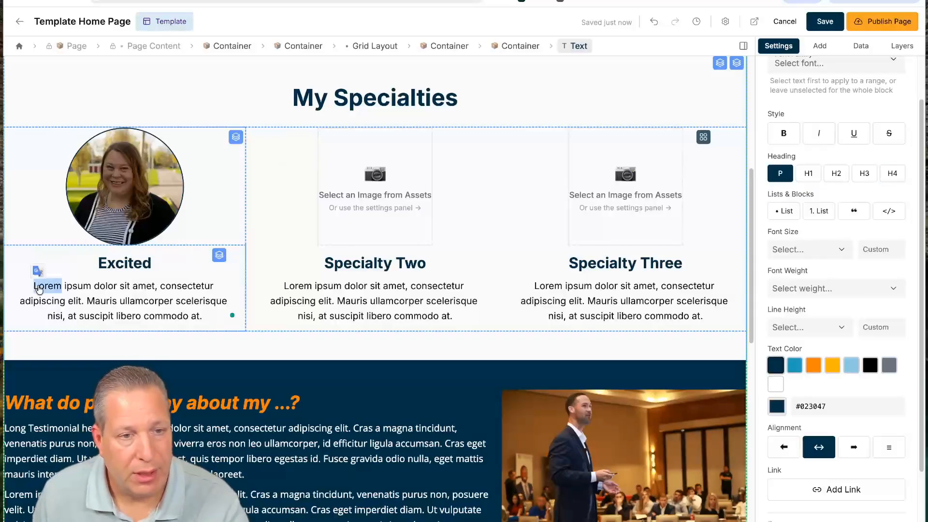
pyautogui.hotkey('shift', 'Down')
pyautogui.hotkey('shift', 'Down')
pyautogui.hotkey('shift', 'Down')
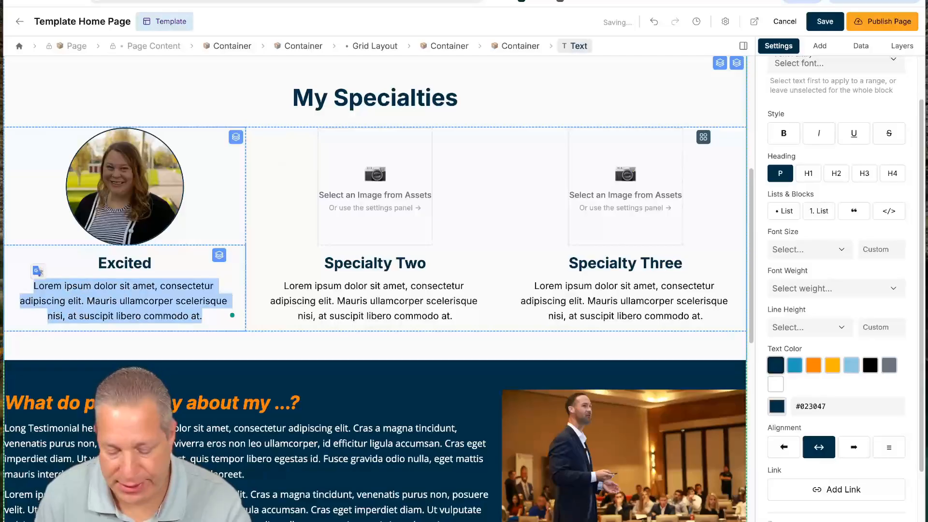
pyautogui.write('Craig is one of the most exciting ')
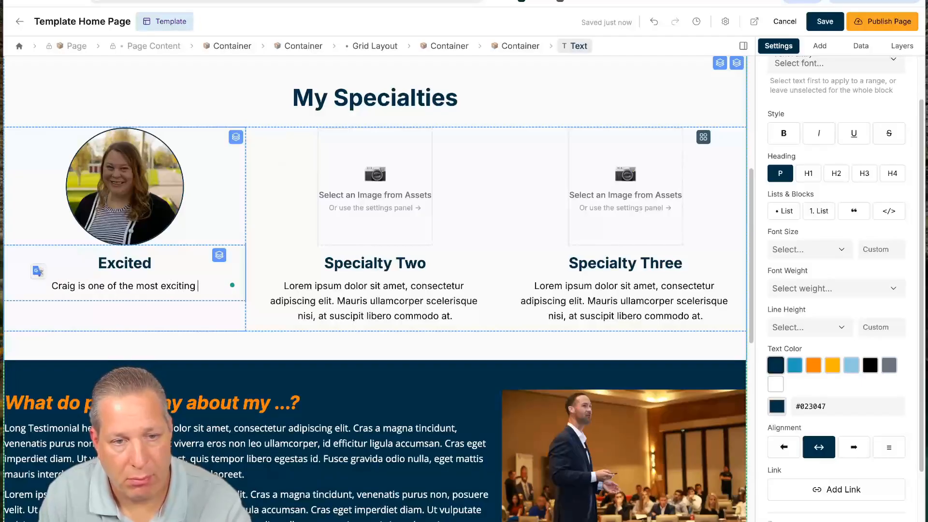
pyautogui.write('spea')
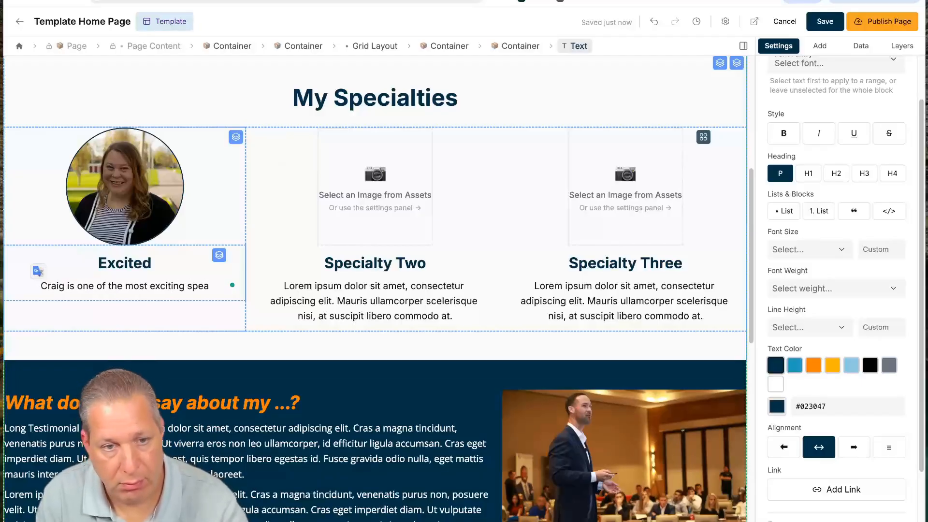
pyautogui.write('kers there is')
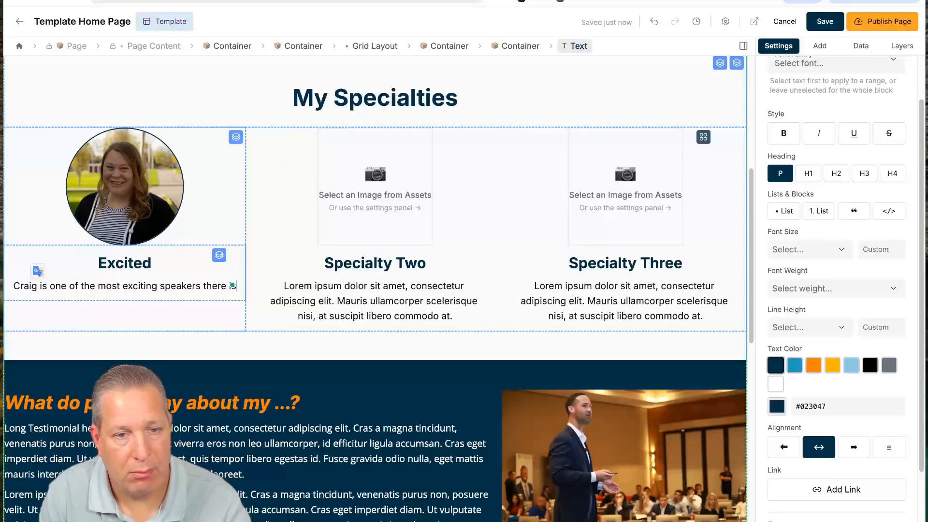
pyautogui.write(', bar none!')
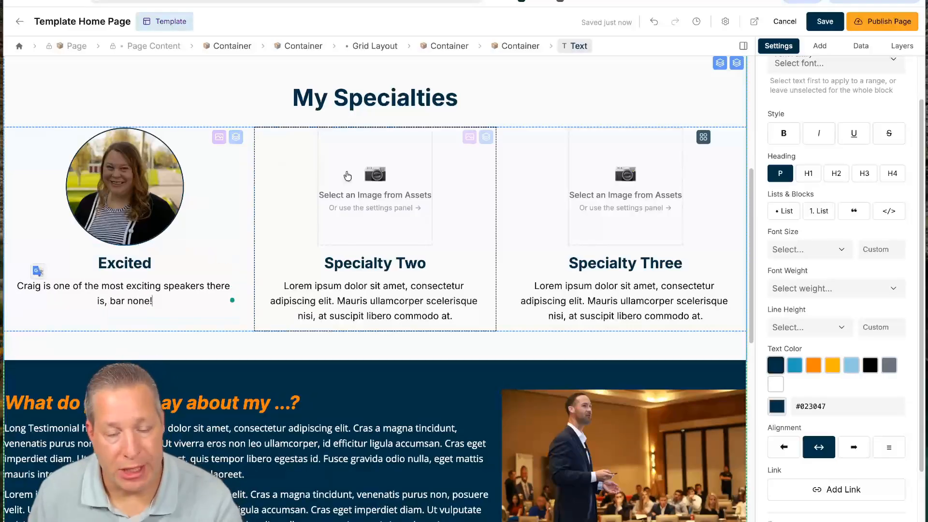
# - Place the bearded man's portrait from page 3 of the asset library in Specialty Two
pyautogui.click(365, 174)
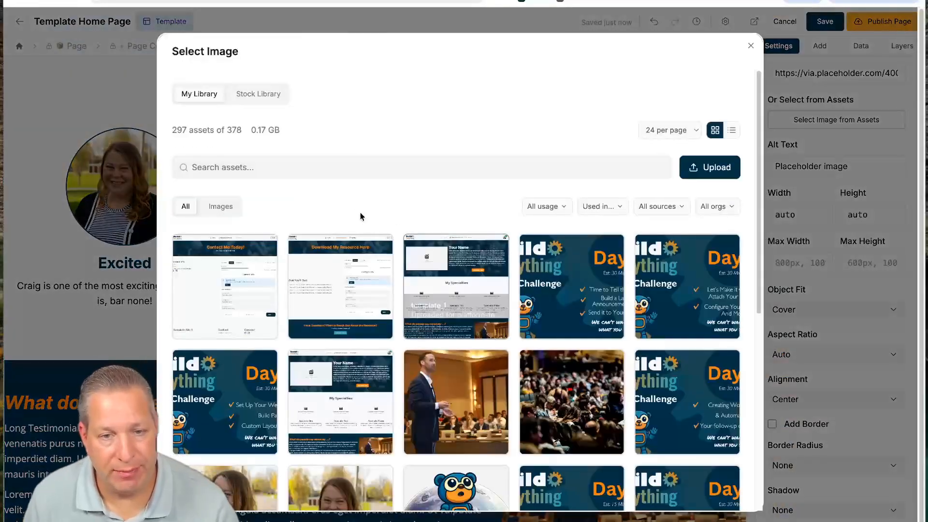
pyautogui.scroll(-7, 507, 314)
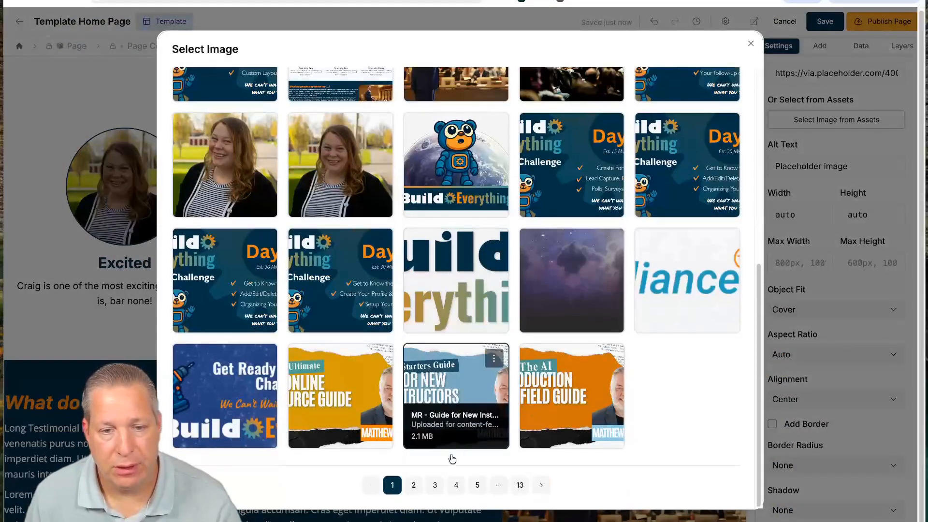
pyautogui.click(436, 485)
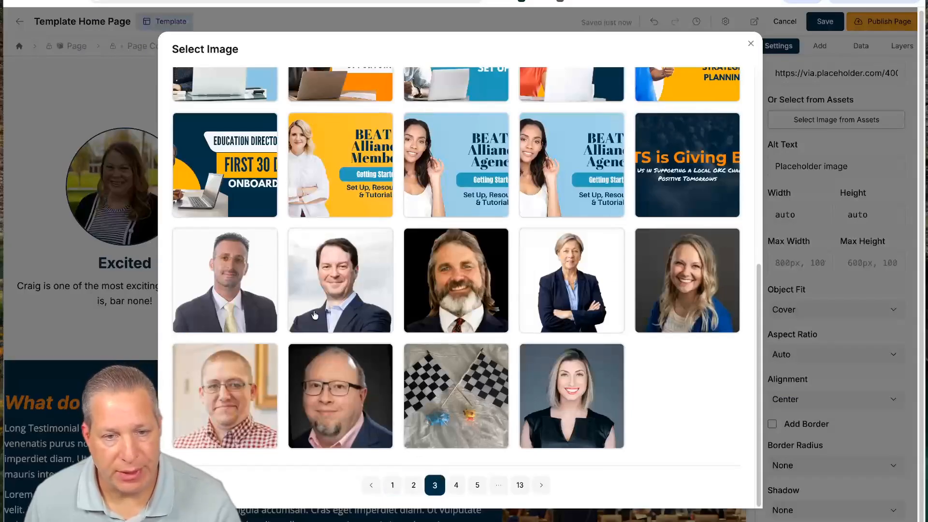
pyautogui.click(434, 486)
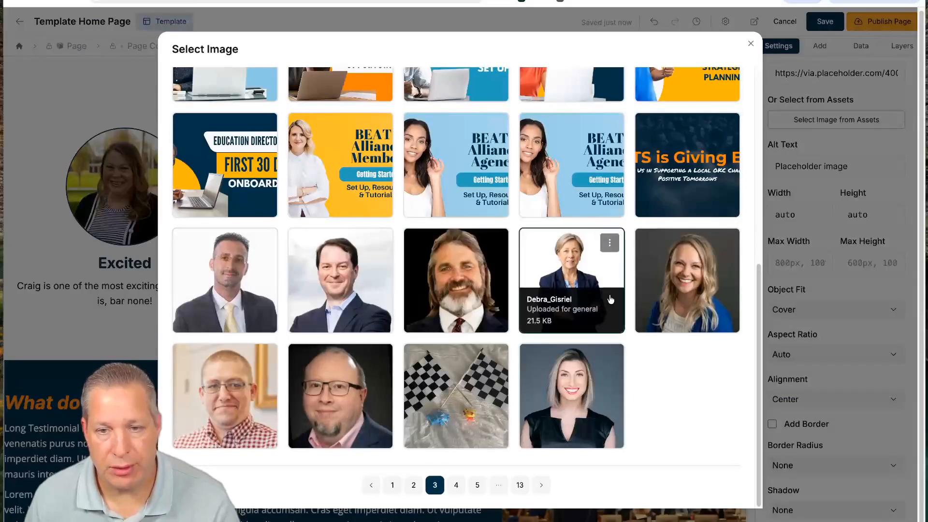
pyautogui.click(452, 279)
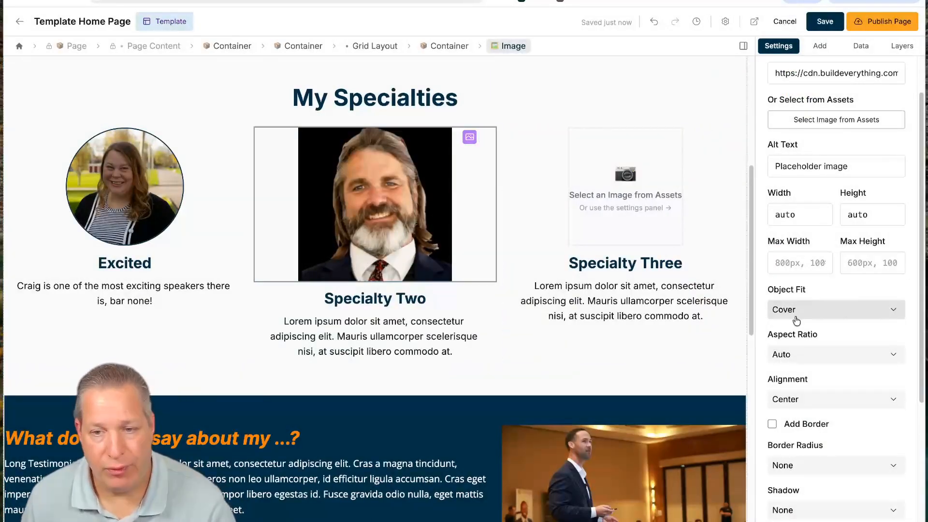
# - Give the Specialty Two photo a navy border, full-circle rounding and 200px maximum width
pyautogui.scroll(-2, 807, 377)
pyautogui.click(772, 346)
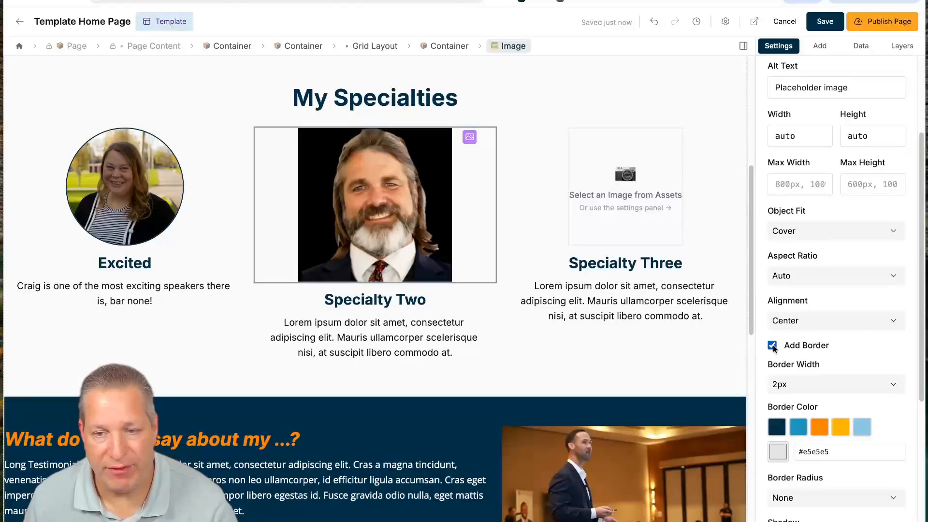
pyautogui.click(782, 435)
pyautogui.scroll(-2, 793, 445)
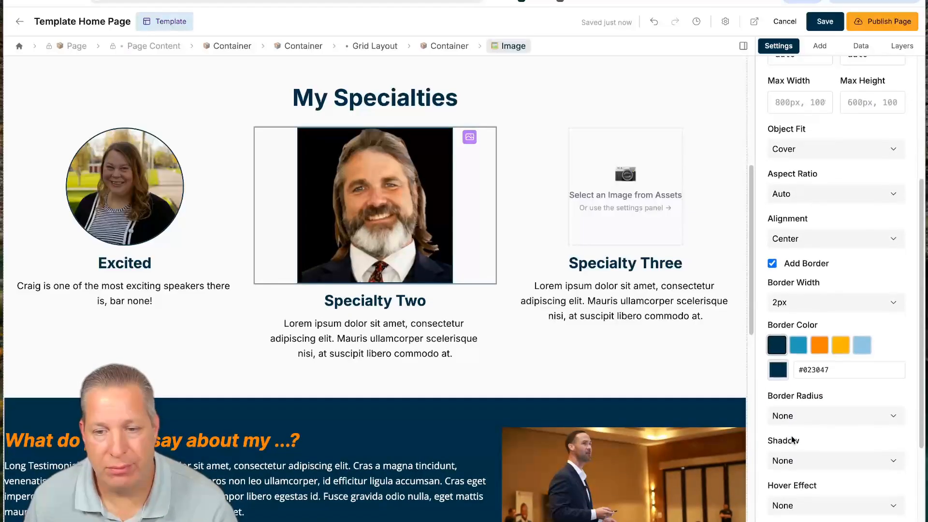
pyautogui.scroll(-3, 803, 465)
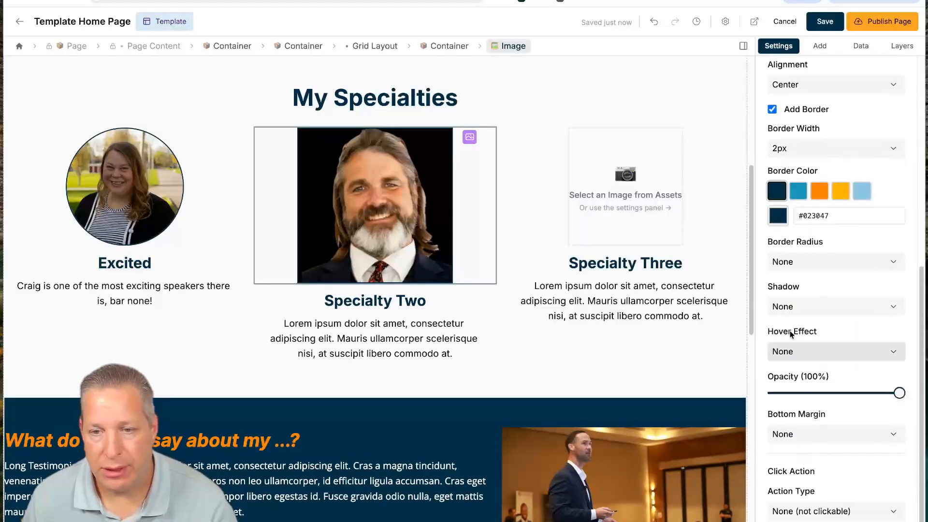
pyautogui.click(787, 263)
pyautogui.click(818, 370)
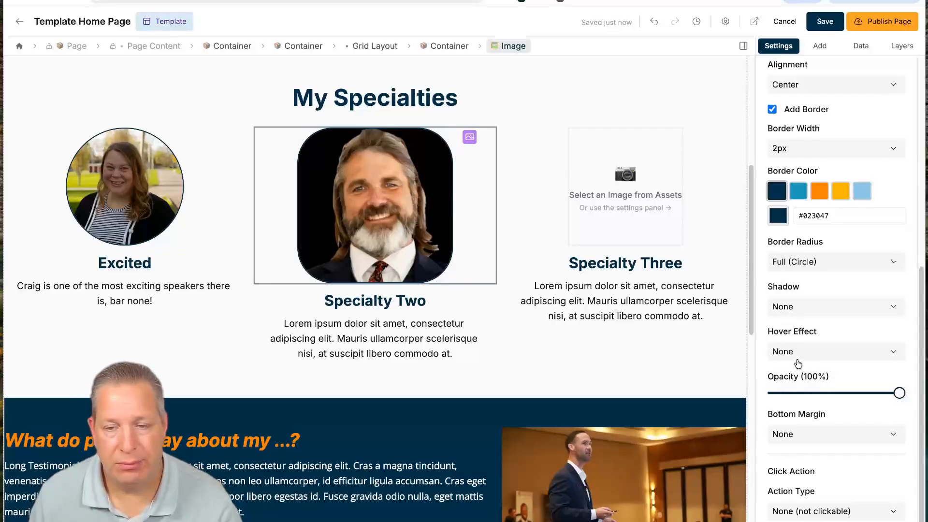
pyautogui.scroll(2, 806, 201)
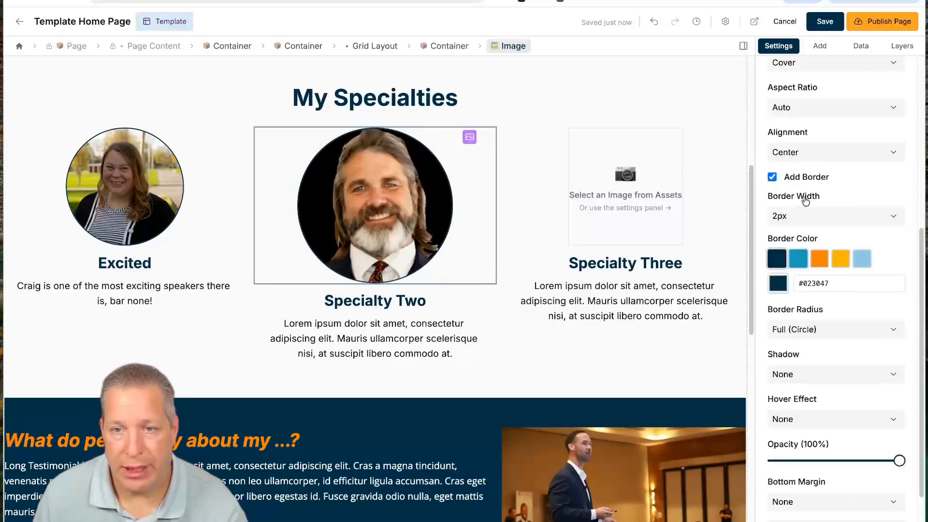
pyautogui.scroll(6, 820, 277)
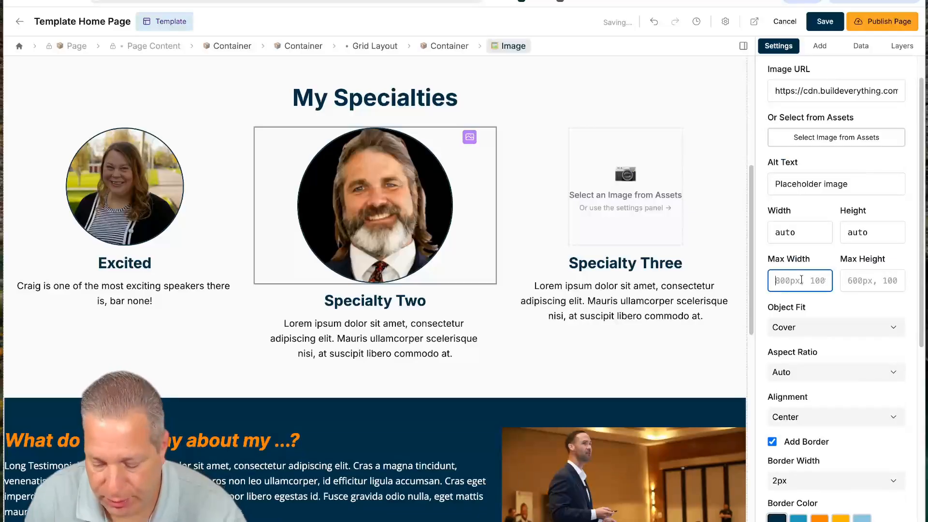
pyautogui.write('200px')
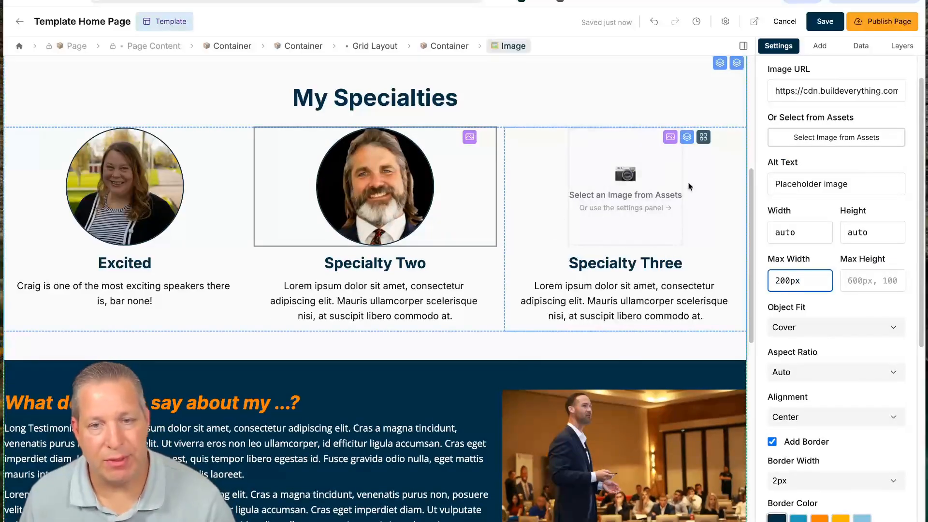
# - Replace the testimonial speaker photo with the 'Build Everything 7 Day Challenge – Day 1' graphic from assets
pyautogui.scroll(-4, 363, 310)
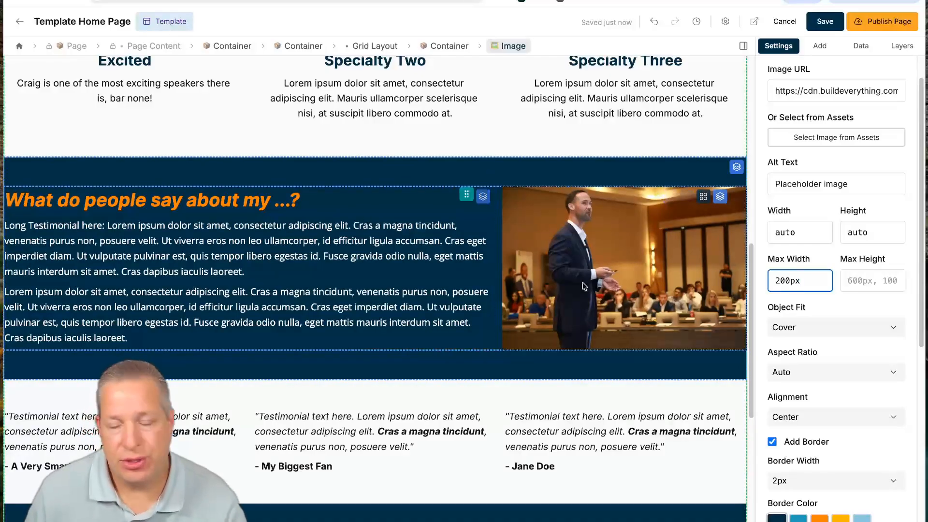
pyautogui.click(614, 282)
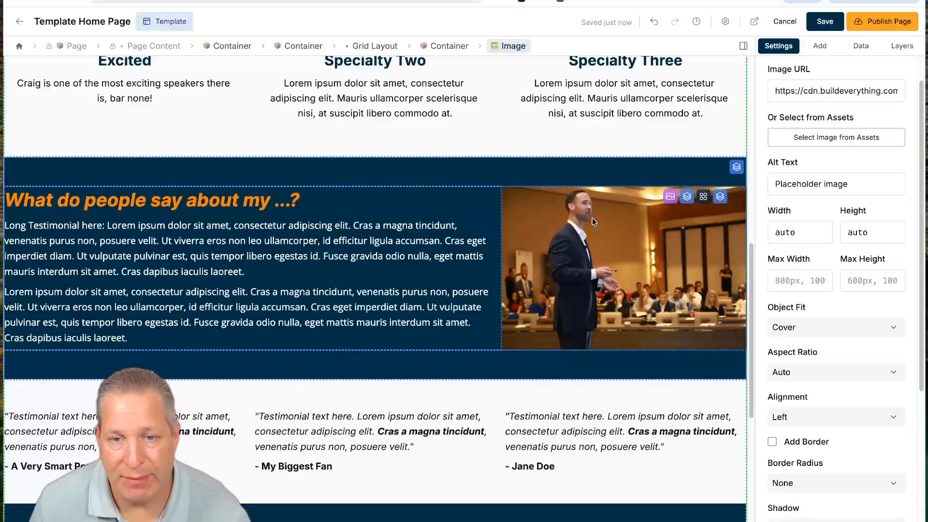
pyautogui.click(820, 136)
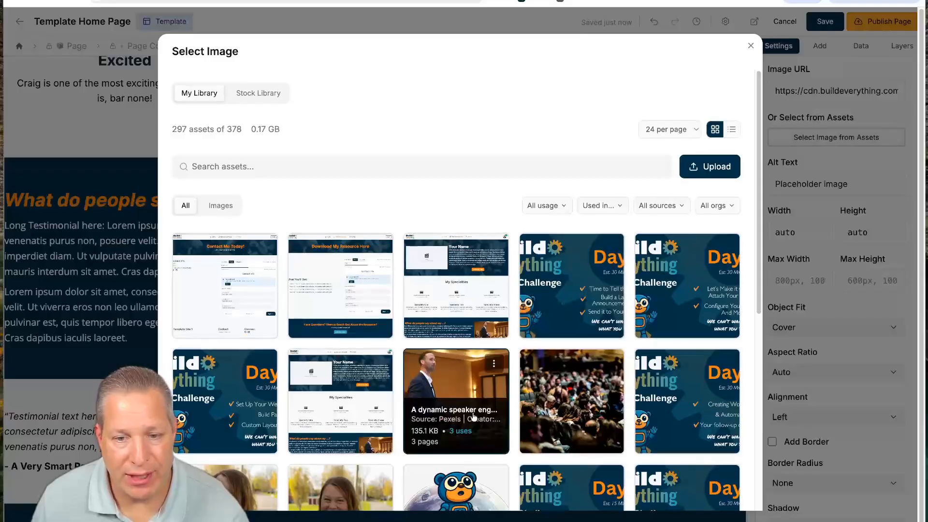
pyautogui.scroll(-4, 490, 385)
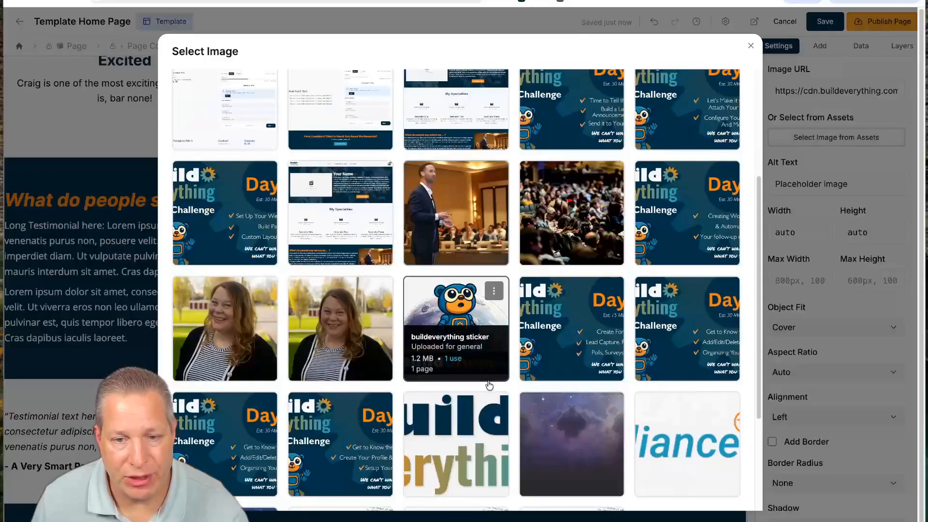
pyautogui.click(373, 423)
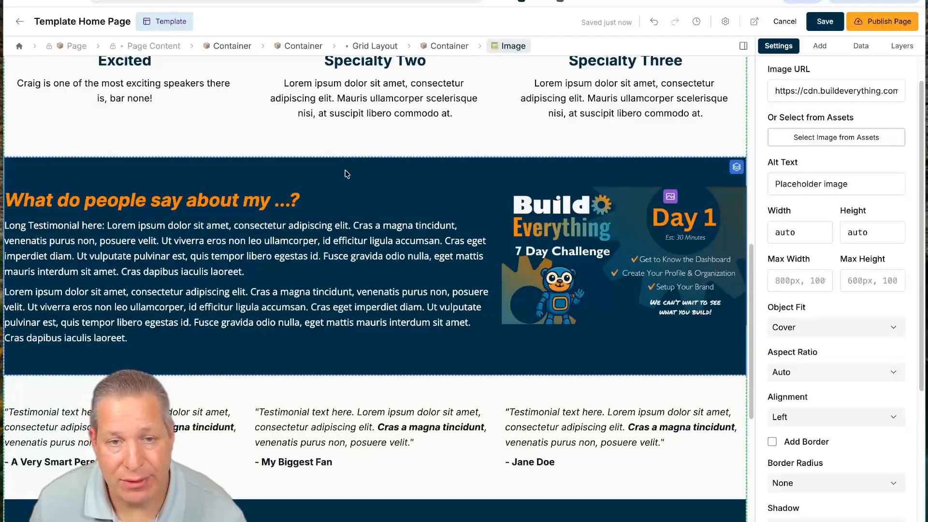
pyautogui.click(722, 170)
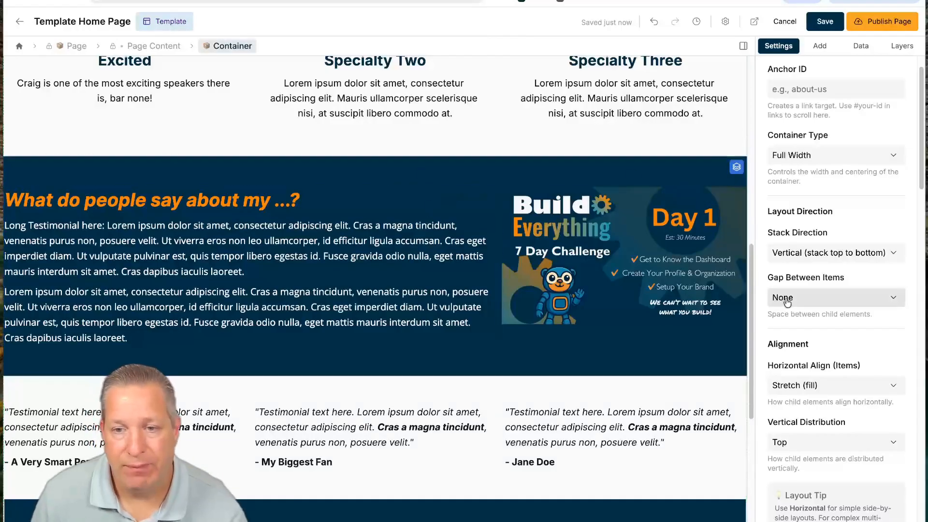
# - Change the testimonial container background from navy #023047 to solid orange #fb8500
pyautogui.scroll(-6, 787, 302)
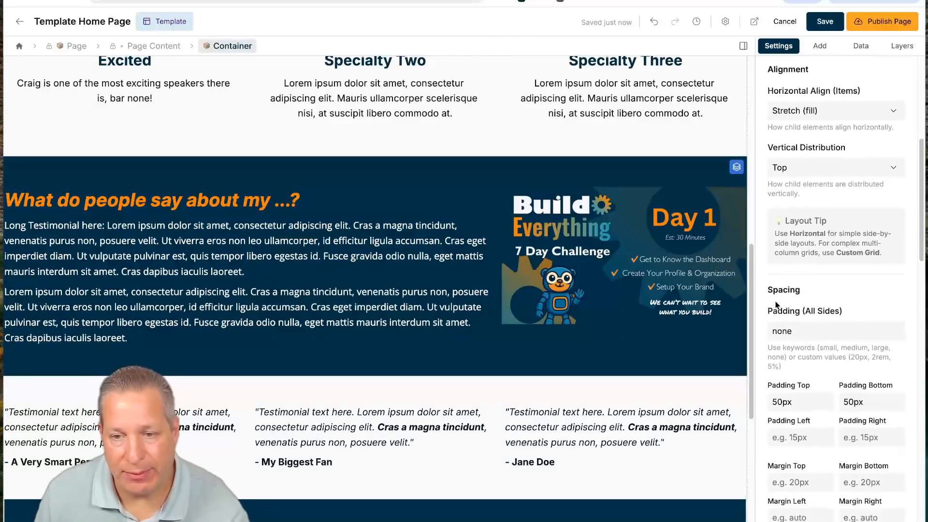
pyautogui.scroll(-2, 777, 304)
pyautogui.scroll(-10, 802, 334)
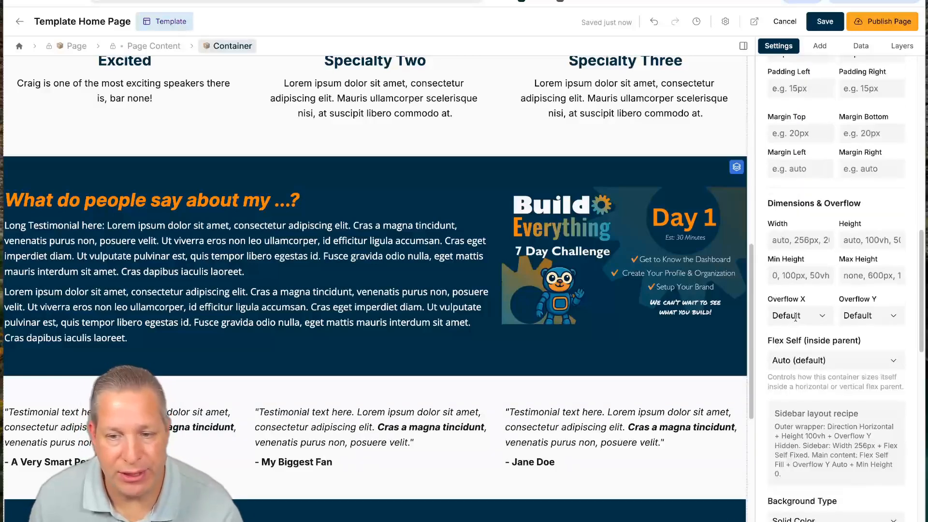
pyautogui.click(803, 354)
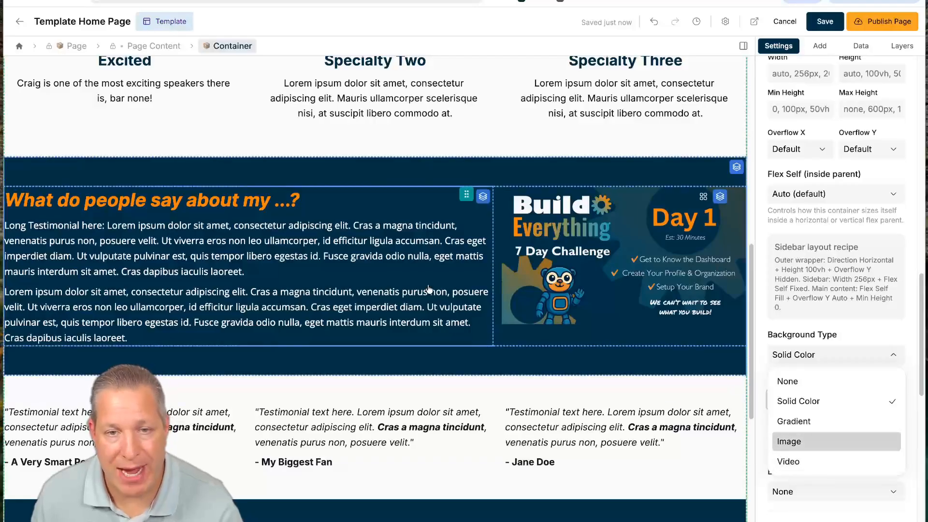
pyautogui.scroll(10, 427, 301)
pyautogui.scroll(-8, 425, 301)
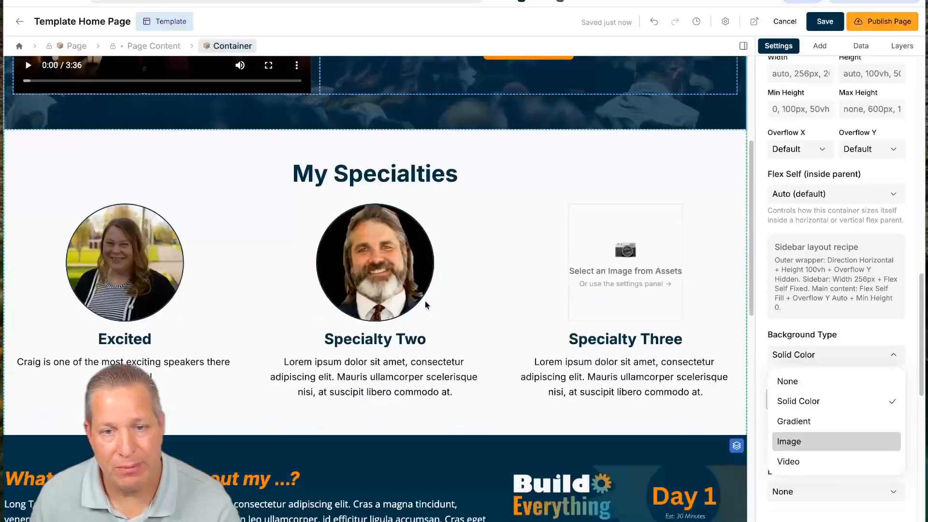
pyautogui.click(794, 405)
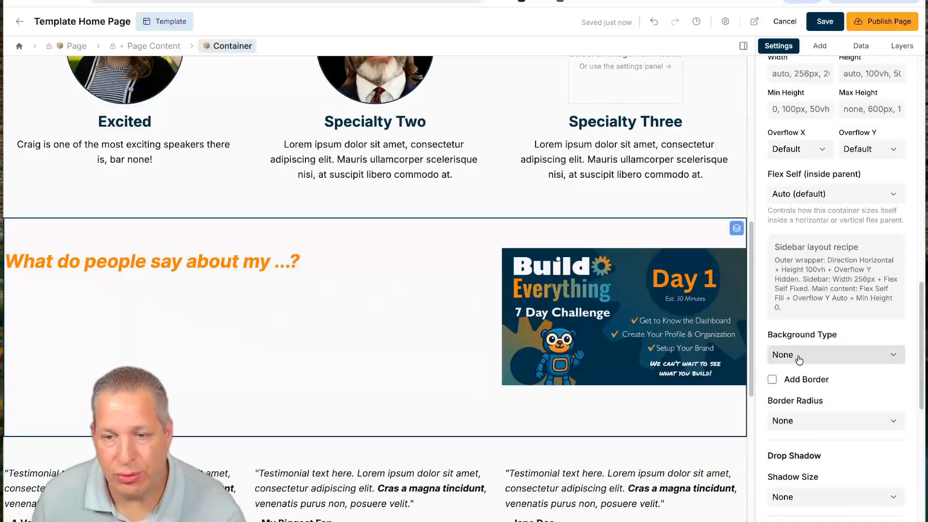
pyautogui.click(799, 358)
pyautogui.click(809, 401)
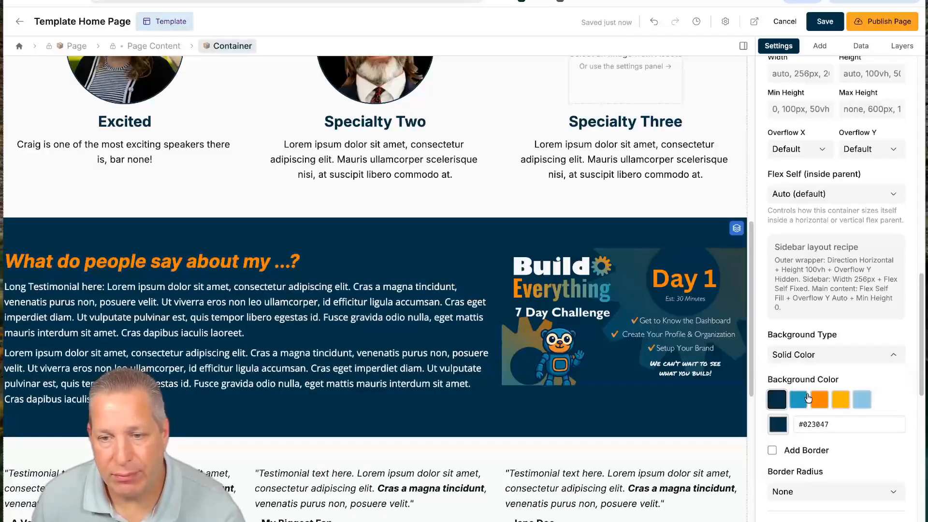
pyautogui.click(820, 401)
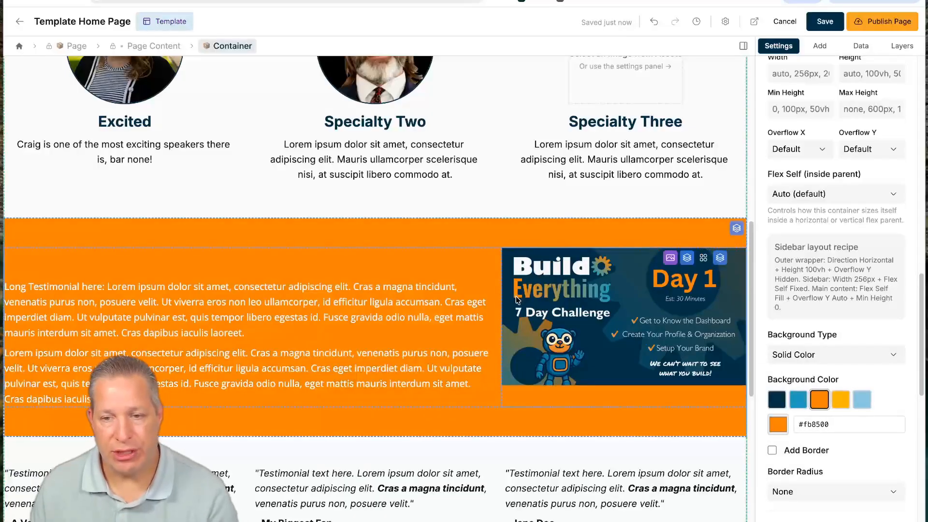
# - Colour the 'What do people say about my ...?' heading navy #023047 to show on orange
pyautogui.tripleClick(256, 264)
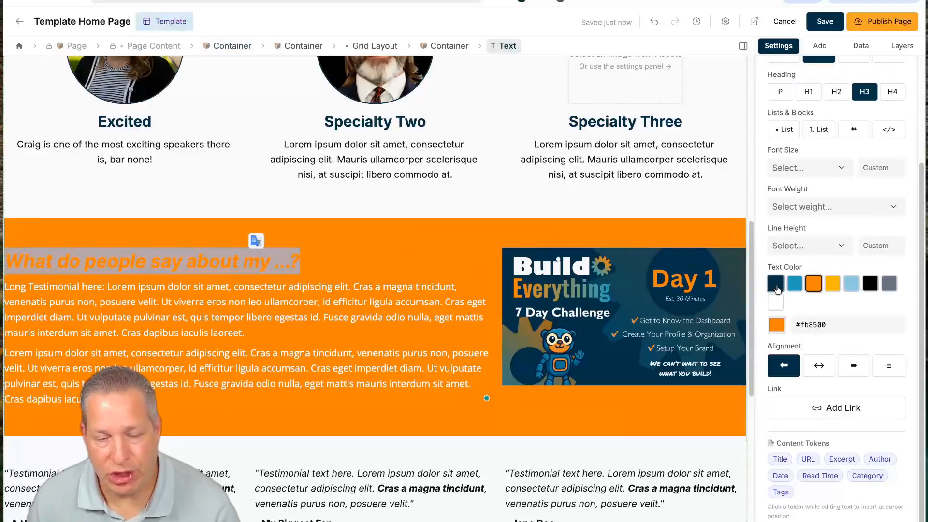
pyautogui.click(775, 284)
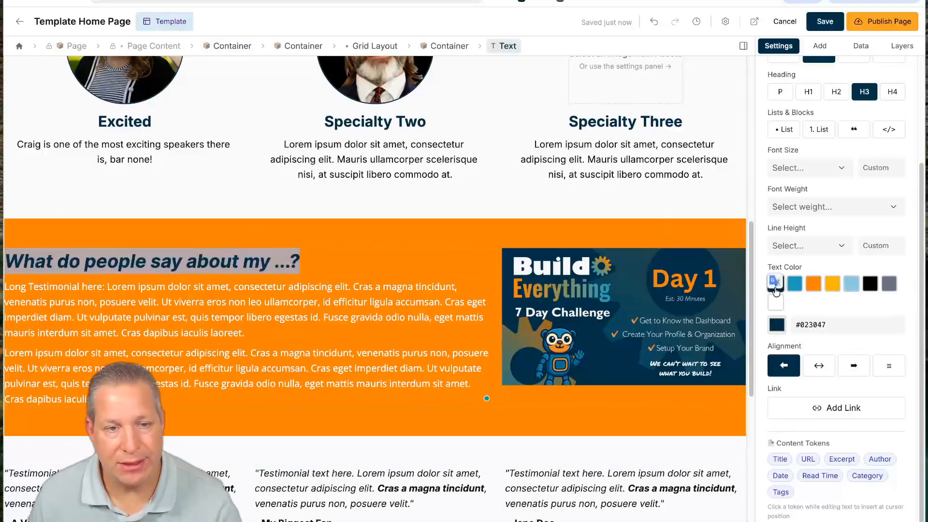
pyautogui.click(383, 318)
pyautogui.scroll(-4, 339, 348)
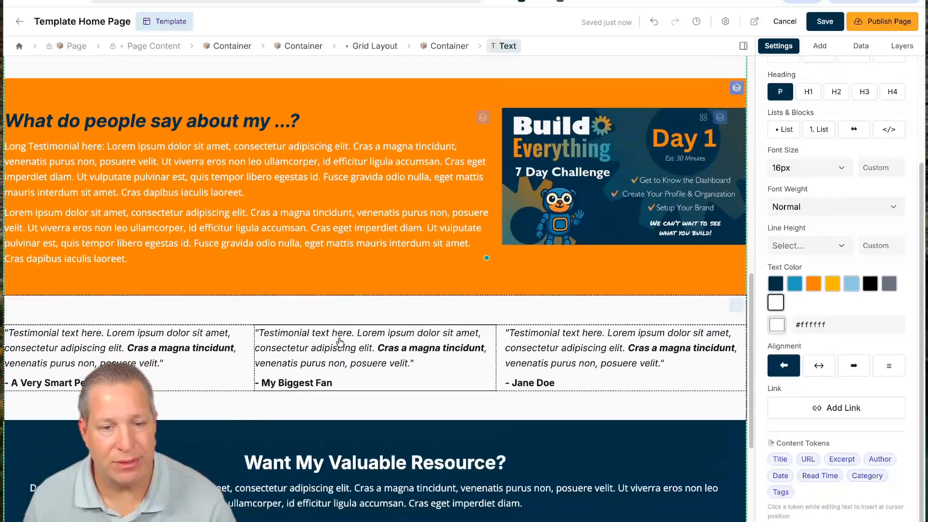
pyautogui.click(204, 311)
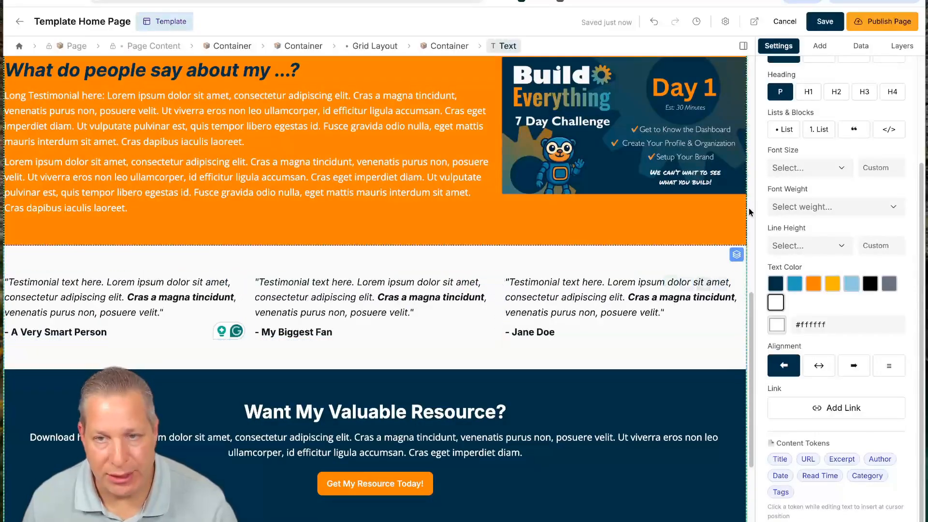
pyautogui.click(818, 47)
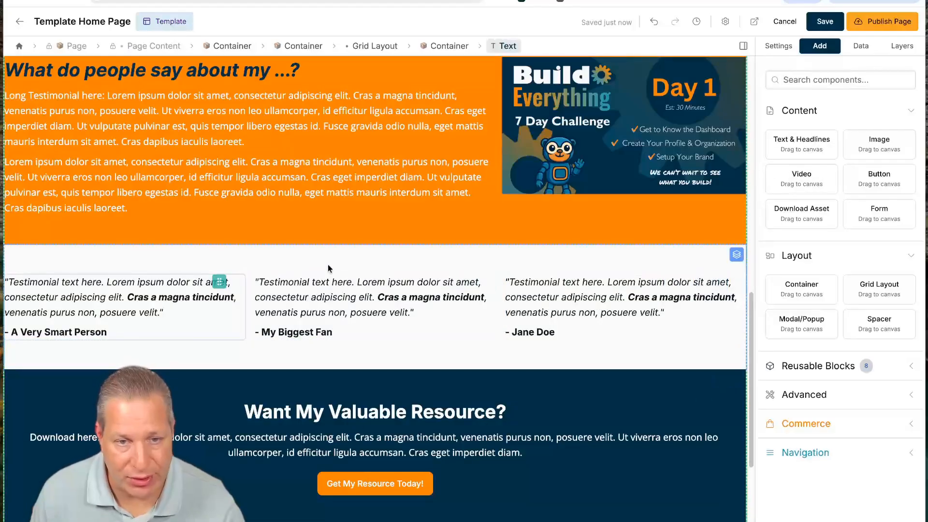
# - Add an Image above the first testimonial using the buildeverything sticker from assets
pyautogui.click(575, 206)
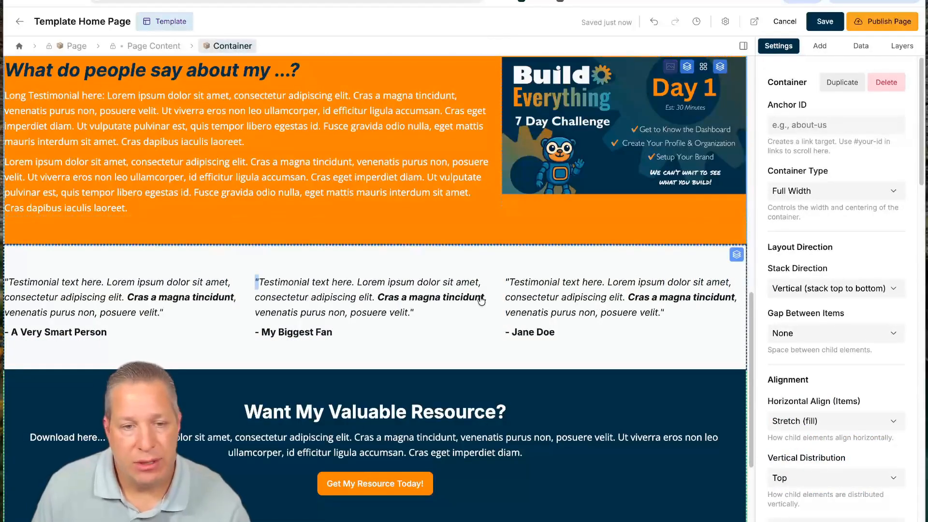
pyautogui.click(826, 50)
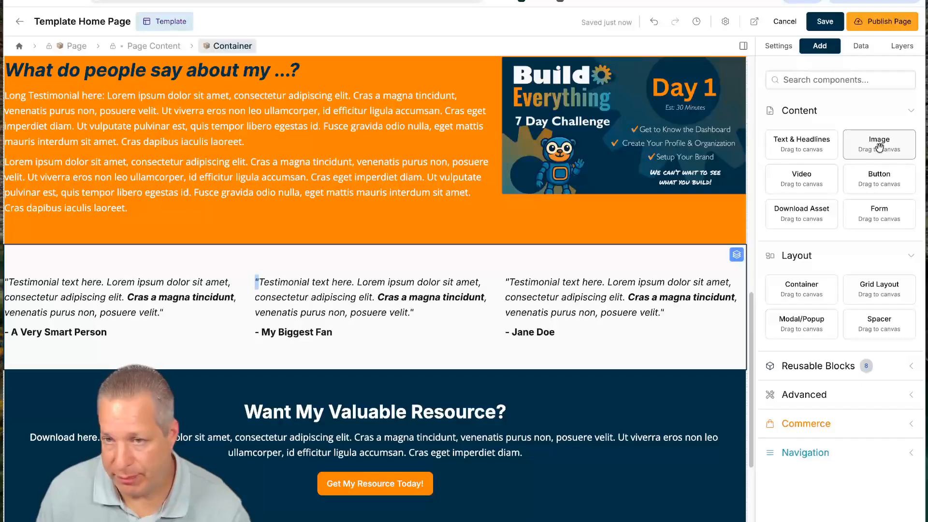
pyautogui.moveTo(879, 147); pyautogui.dragTo(123, 285)
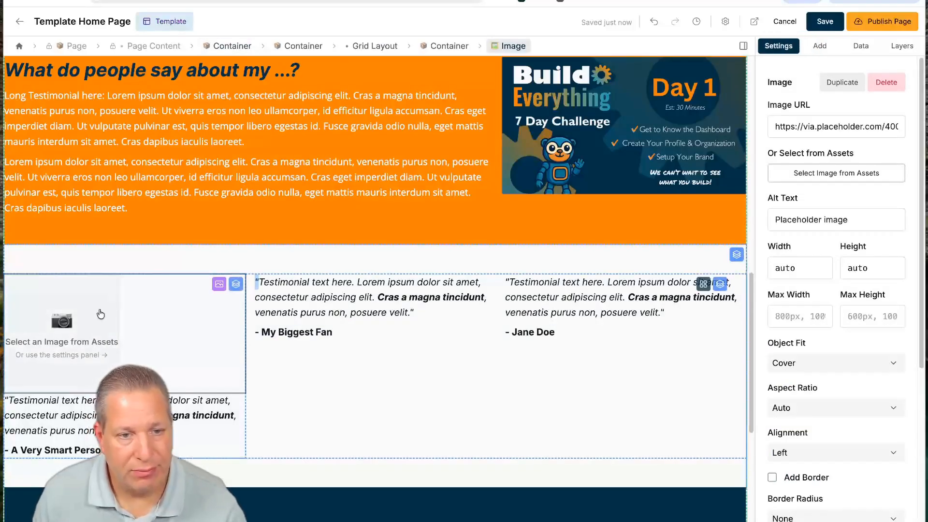
pyautogui.click(100, 314)
pyautogui.scroll(-1, 430, 399)
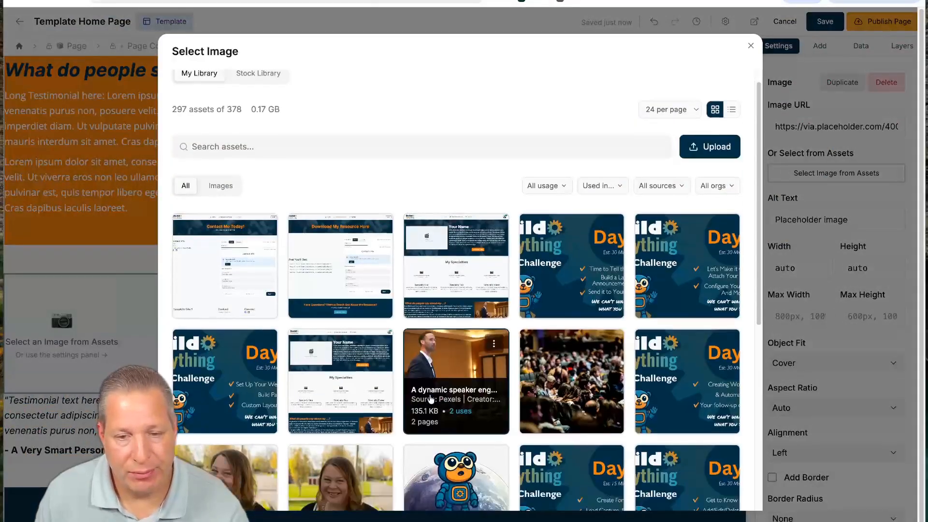
pyautogui.scroll(-4, 431, 399)
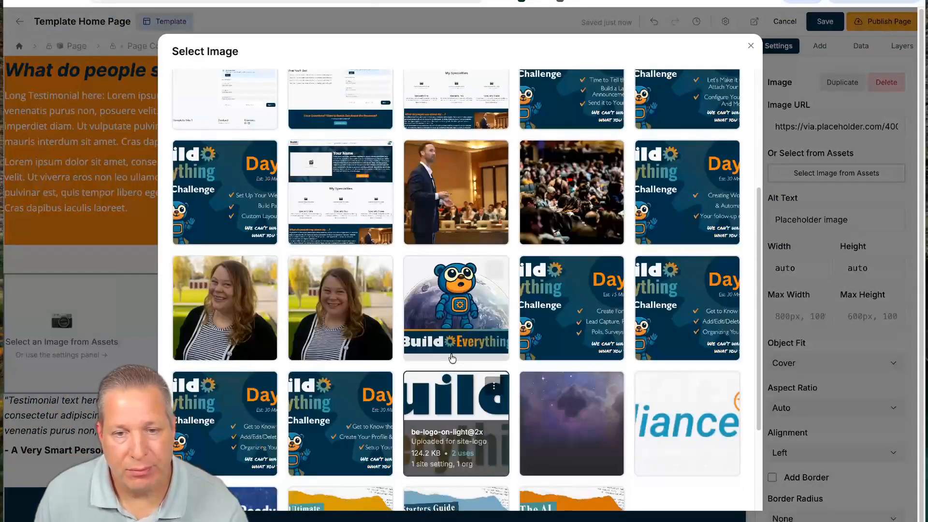
pyautogui.click(459, 299)
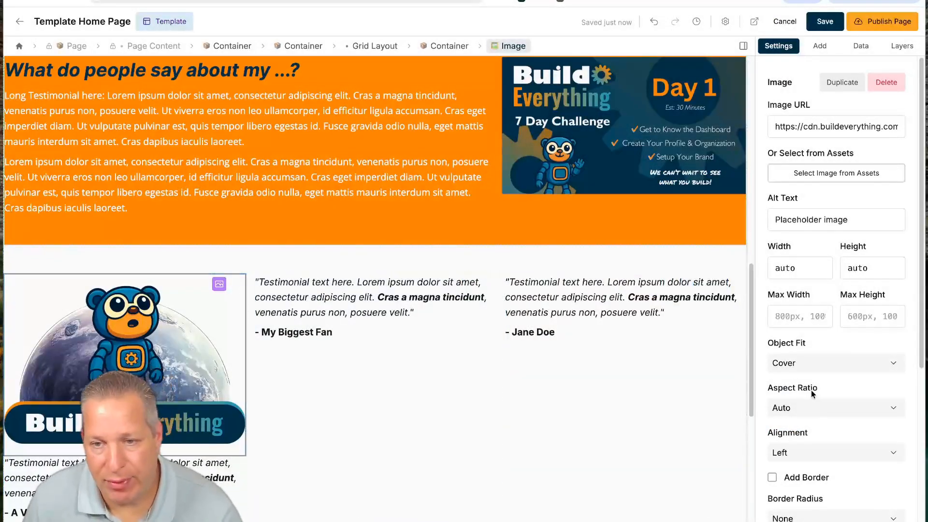
# - Limit the sticker image to 300px maximum width and centre it in its column
pyautogui.click(786, 317)
pyautogui.write('300px')
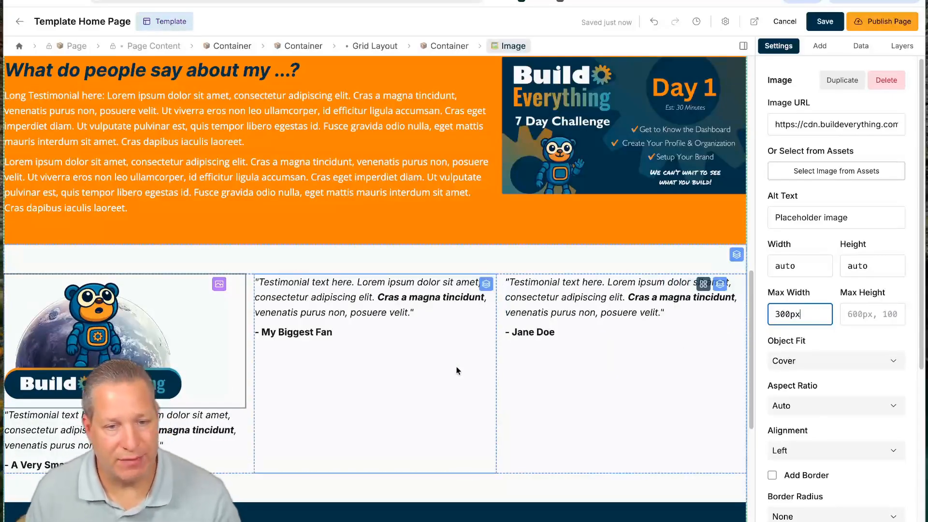
pyautogui.click(220, 421)
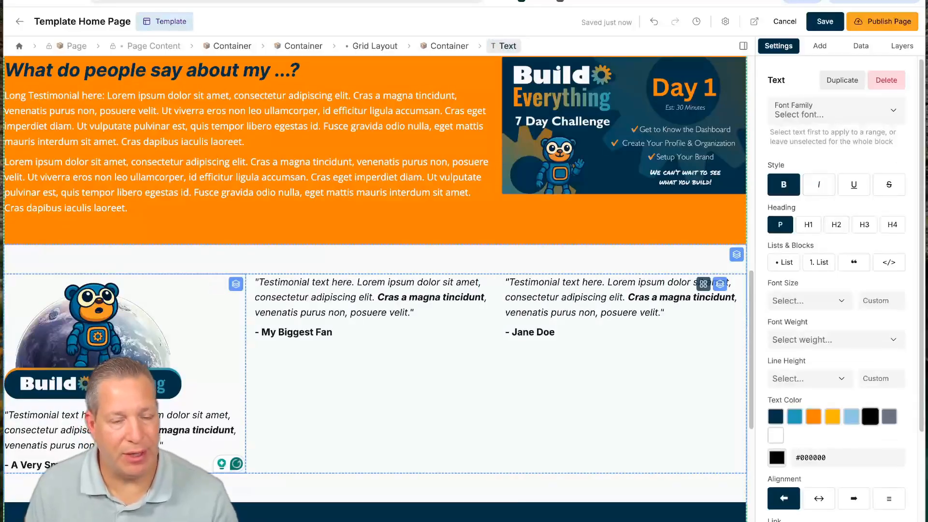
pyautogui.click(213, 349)
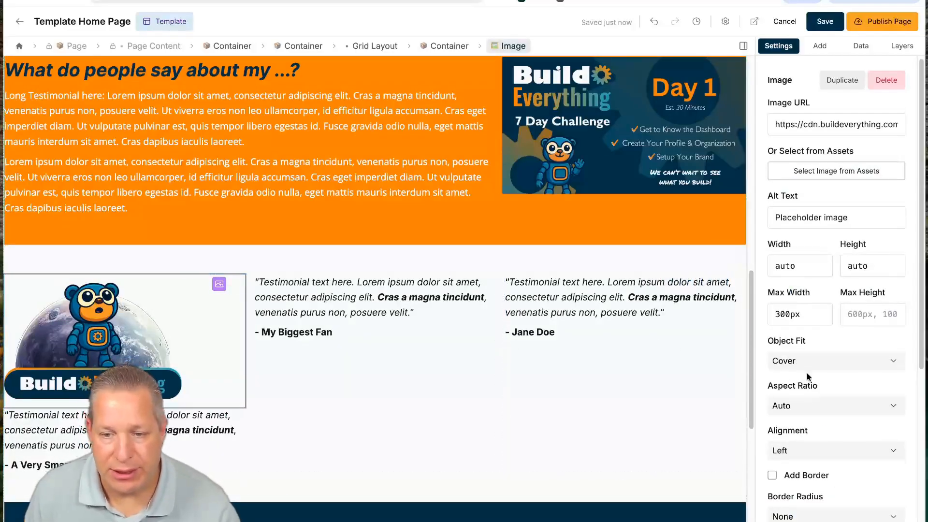
pyautogui.click(806, 449)
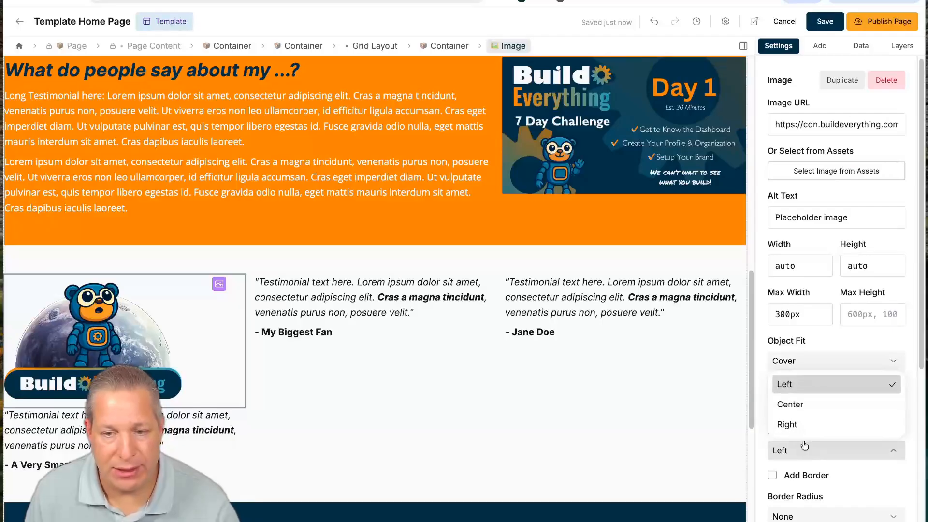
pyautogui.click(793, 404)
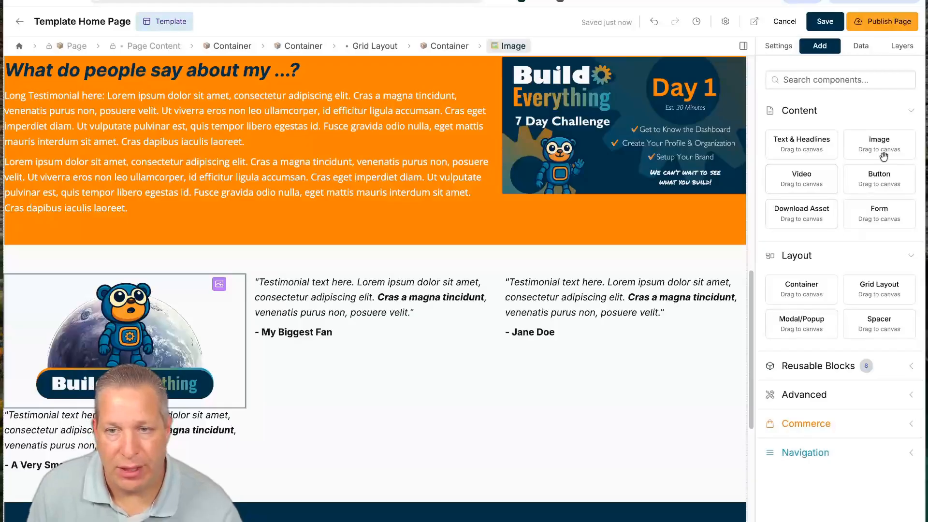
# - Add a self-hosted Video above the second testimonial using the 6:53 Day 2 challenge video
pyautogui.moveTo(797, 174); pyautogui.dragTo(318, 287)
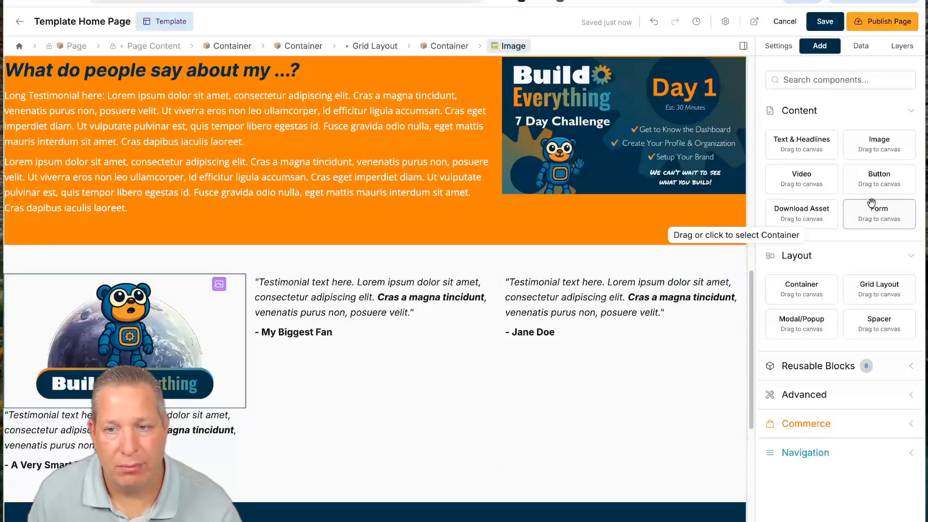
pyautogui.moveTo(801, 180); pyautogui.dragTo(391, 305)
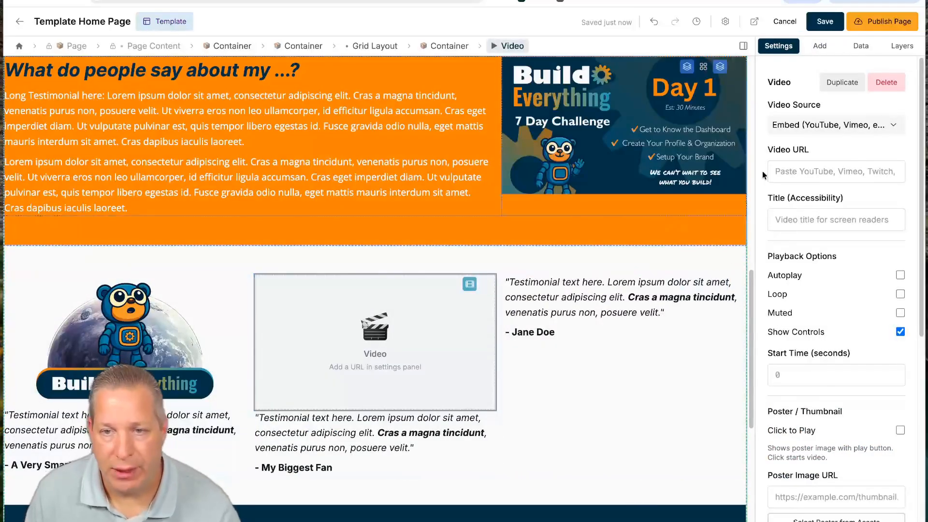
pyautogui.click(814, 137)
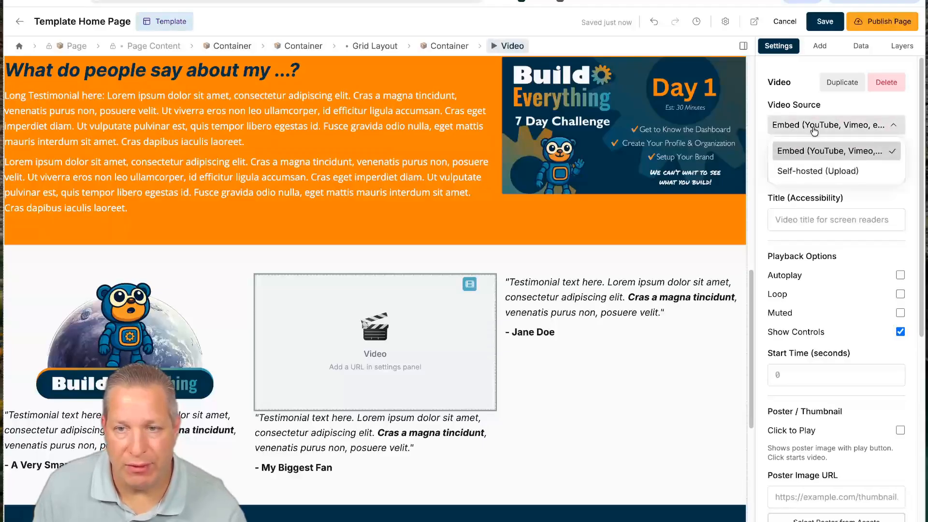
pyautogui.click(802, 169)
pyautogui.click(810, 195)
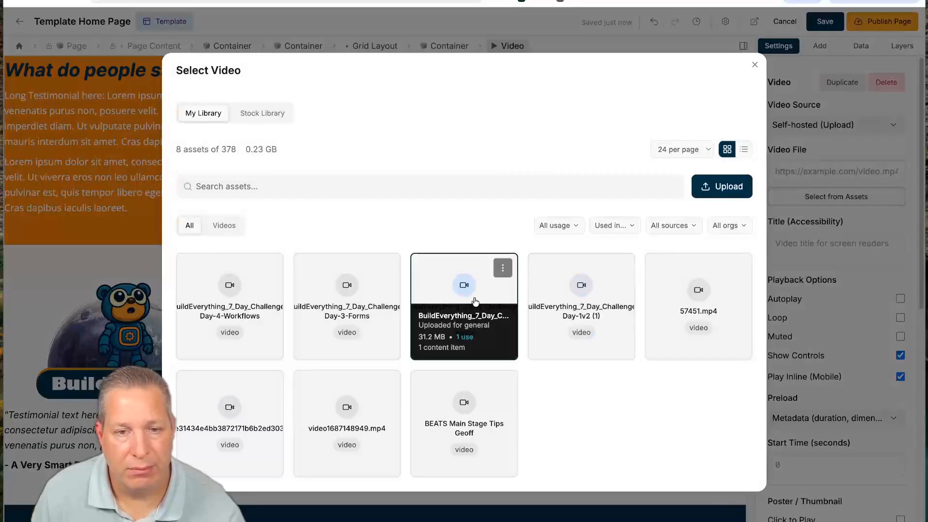
pyautogui.click(475, 302)
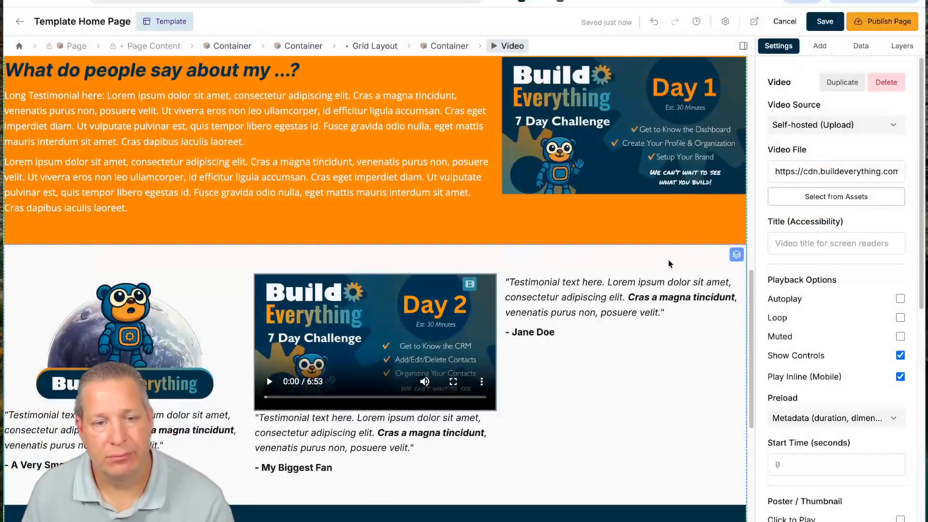
# - Cap the Day 2 video's maximum width at 350px
pyautogui.scroll(-9, 838, 309)
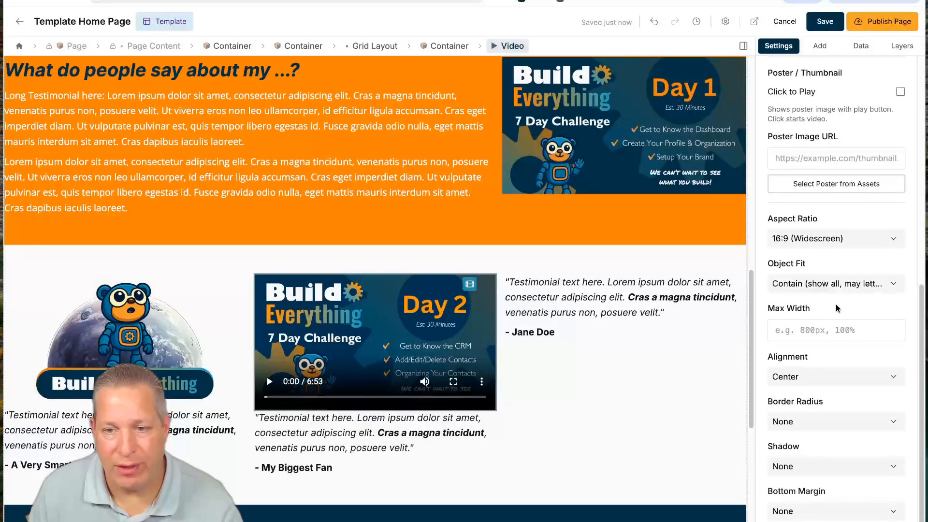
pyautogui.click(802, 329)
pyautogui.write('300px')
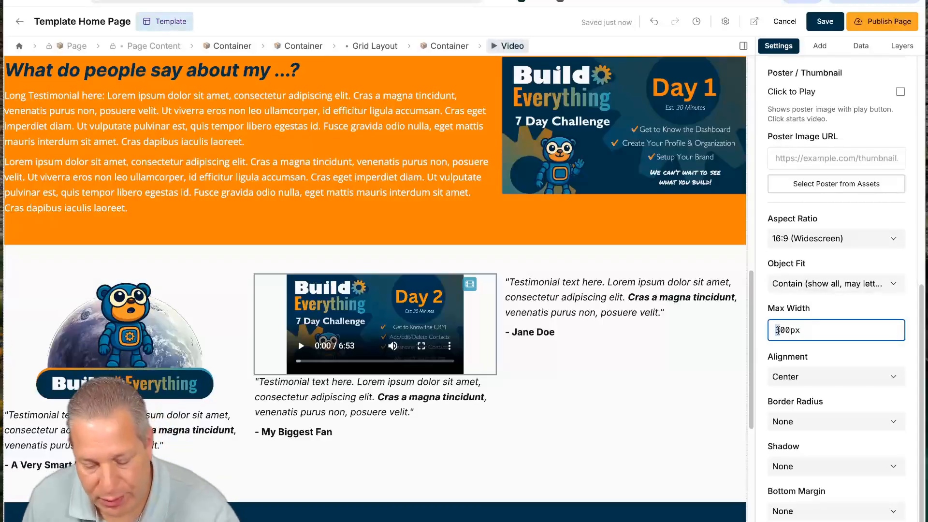
pyautogui.write('4')
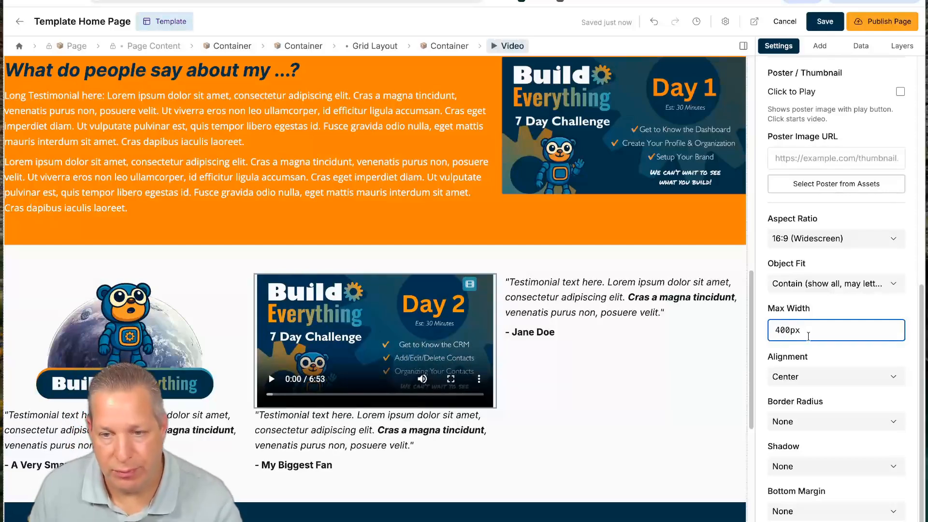
pyautogui.write('35')
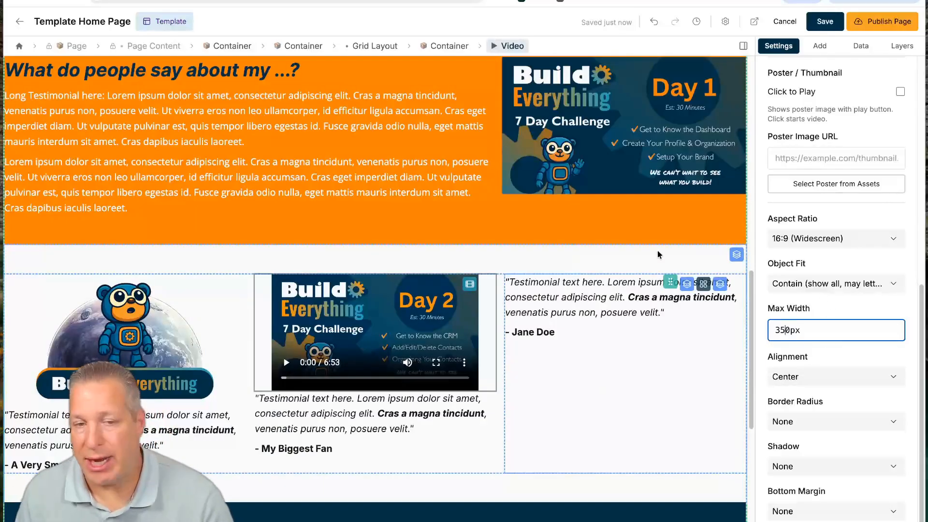
pyautogui.click(584, 307)
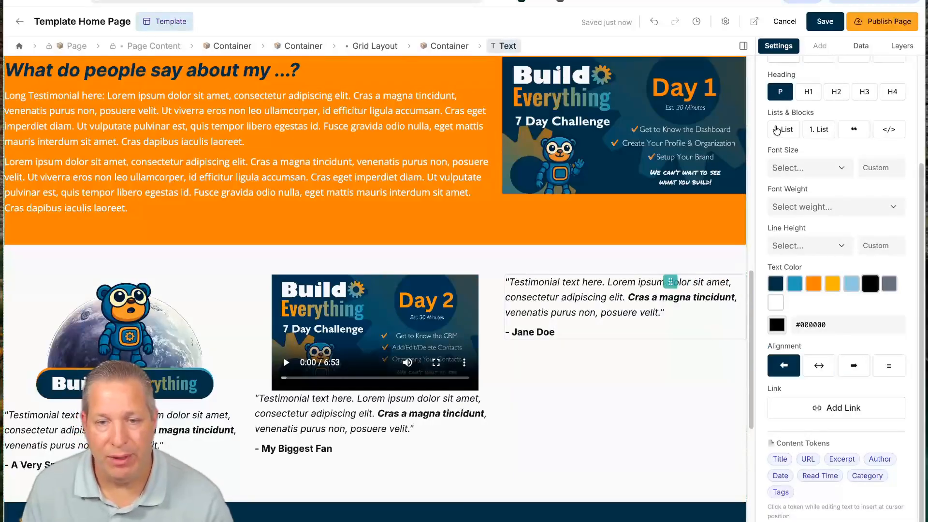
pyautogui.click(820, 46)
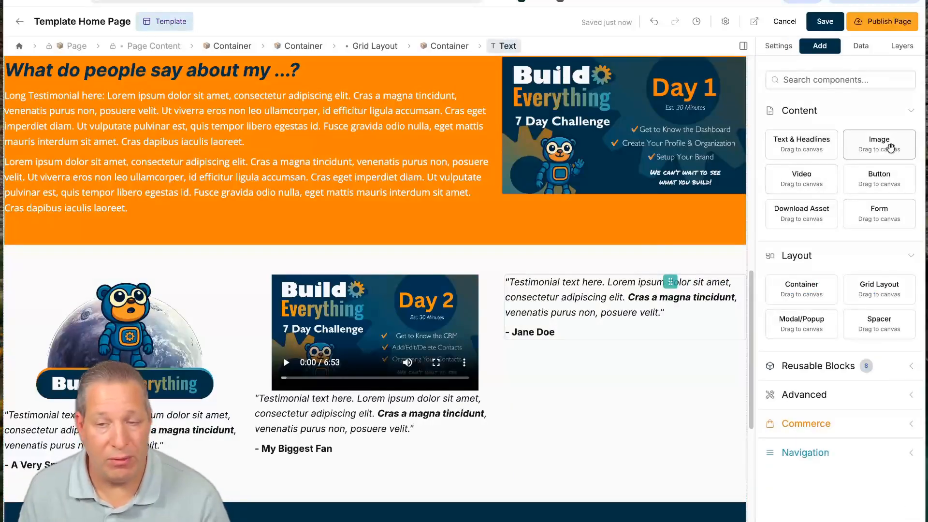
pyautogui.scroll(-3, 610, 346)
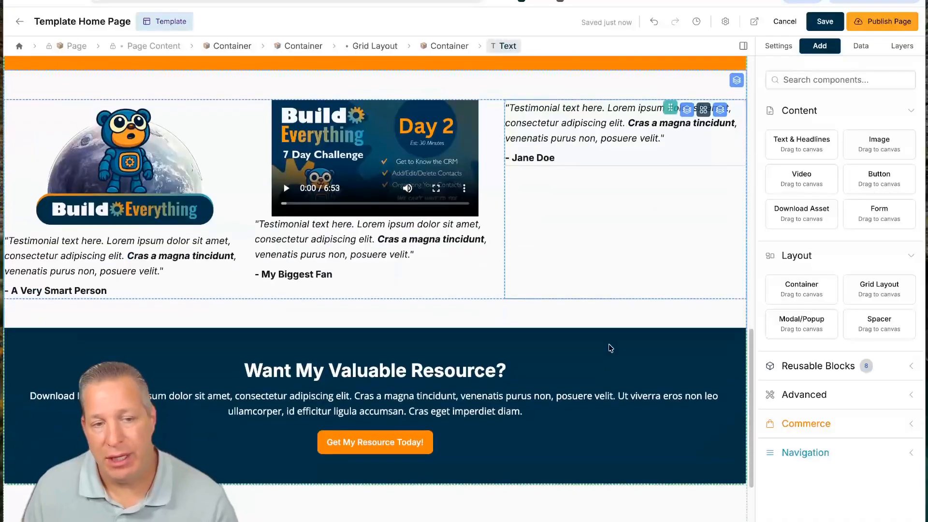
pyautogui.scroll(-2, 604, 348)
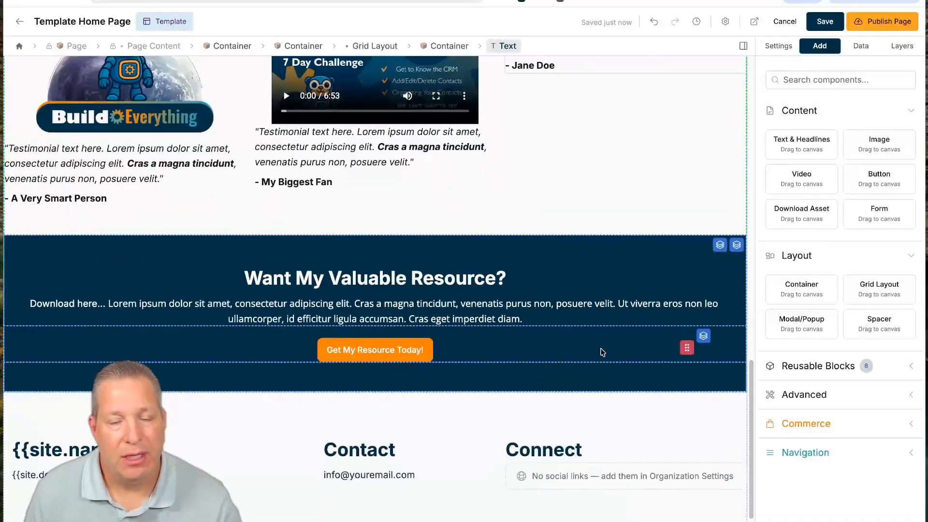
pyautogui.scroll(7, 602, 339)
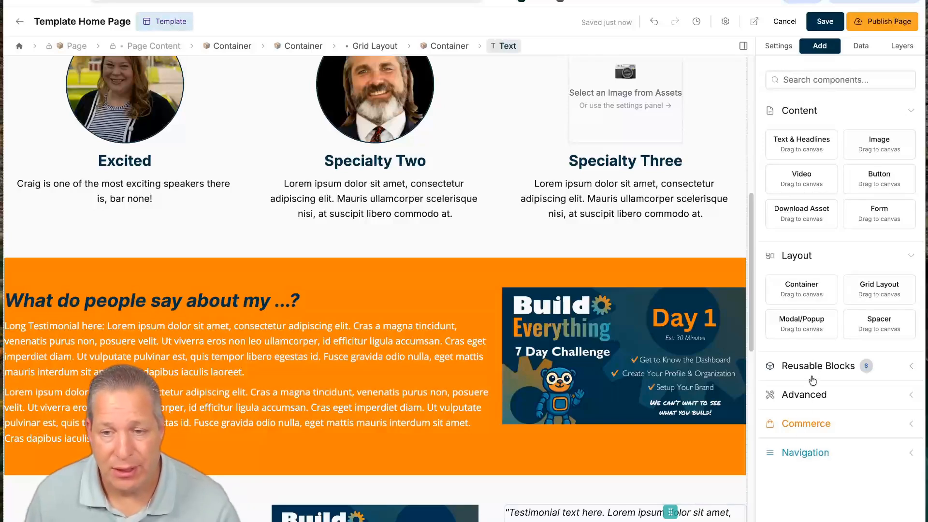
pyautogui.click(811, 372)
pyautogui.scroll(-4, 824, 434)
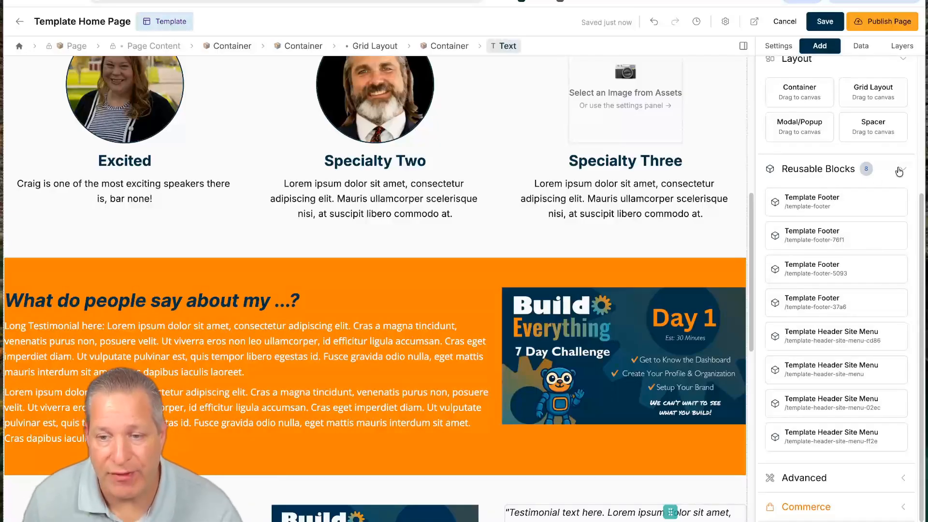
pyautogui.click(900, 170)
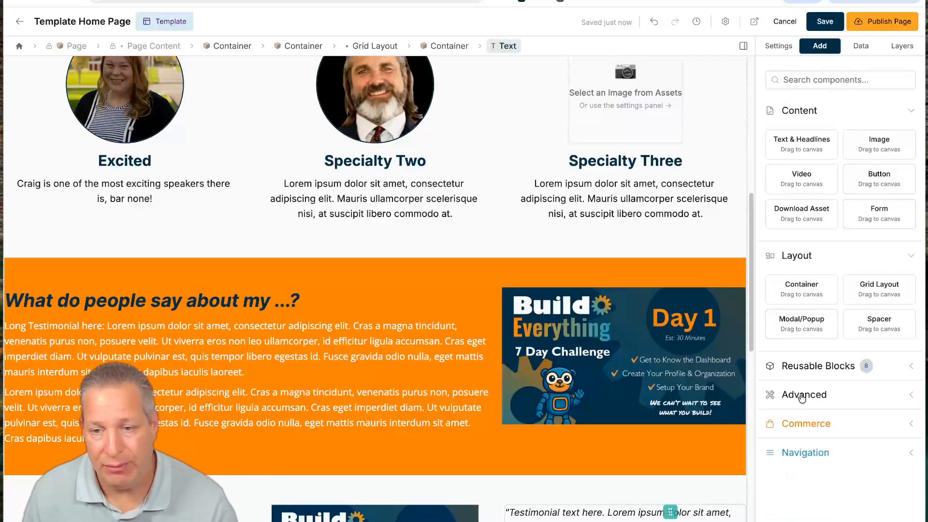
pyautogui.click(801, 392)
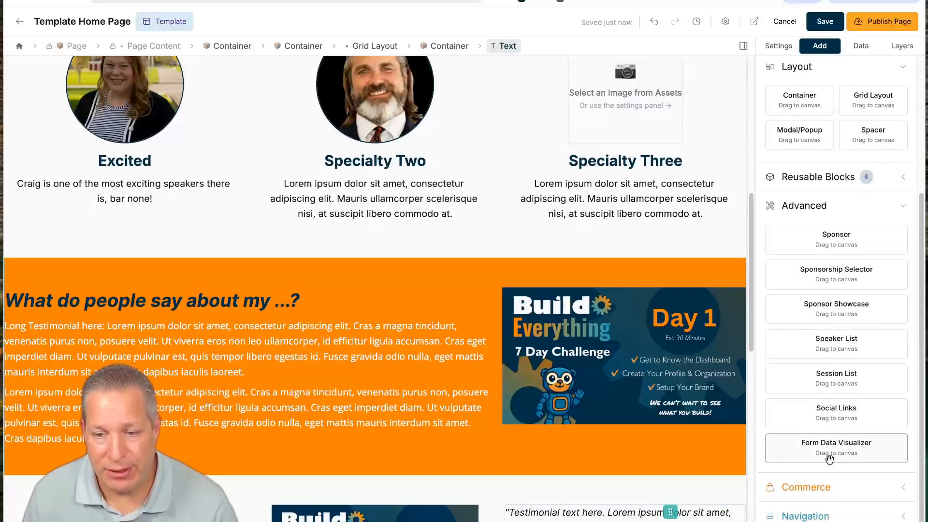
pyautogui.click(845, 487)
pyautogui.click(825, 514)
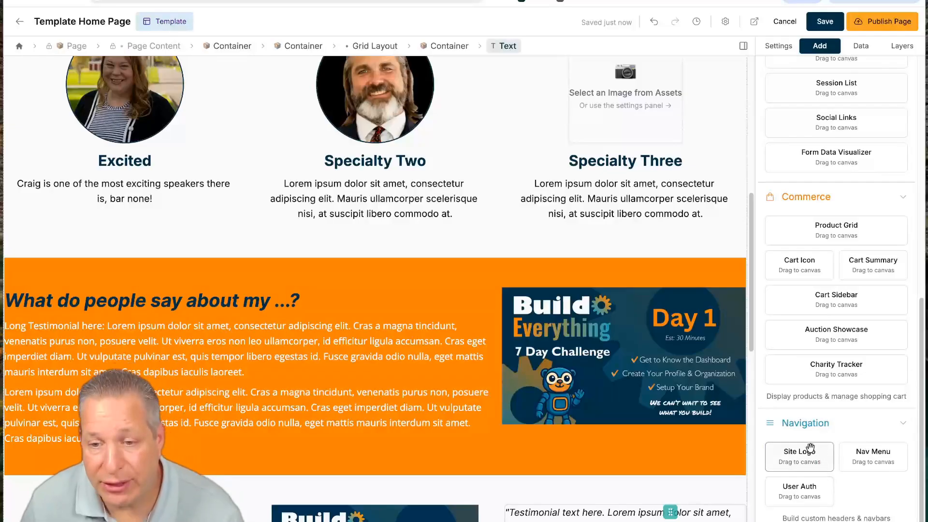
pyautogui.scroll(8, 783, 389)
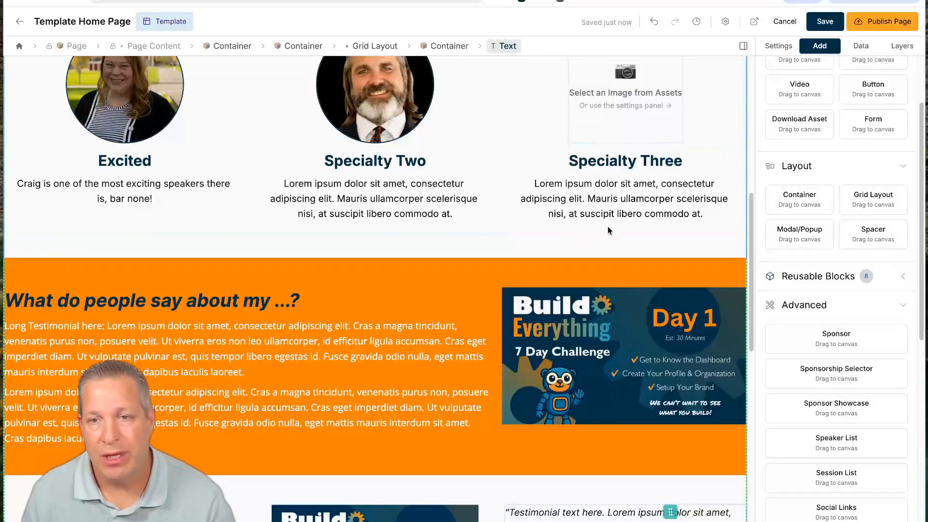
pyautogui.click(780, 49)
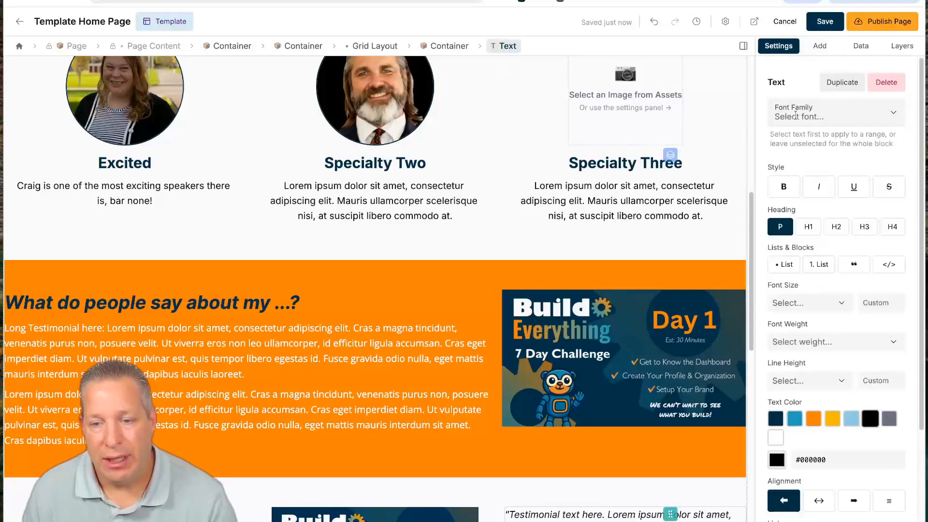
pyautogui.scroll(3, 555, 176)
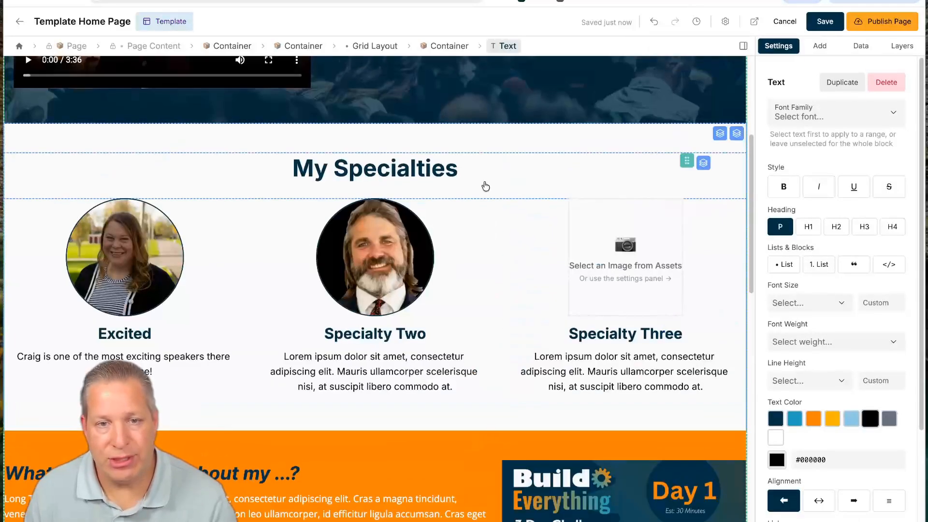
# - Show the Template Home Page's version history and scroll its saved versions up to v56
pyautogui.scroll(5, 520, 157)
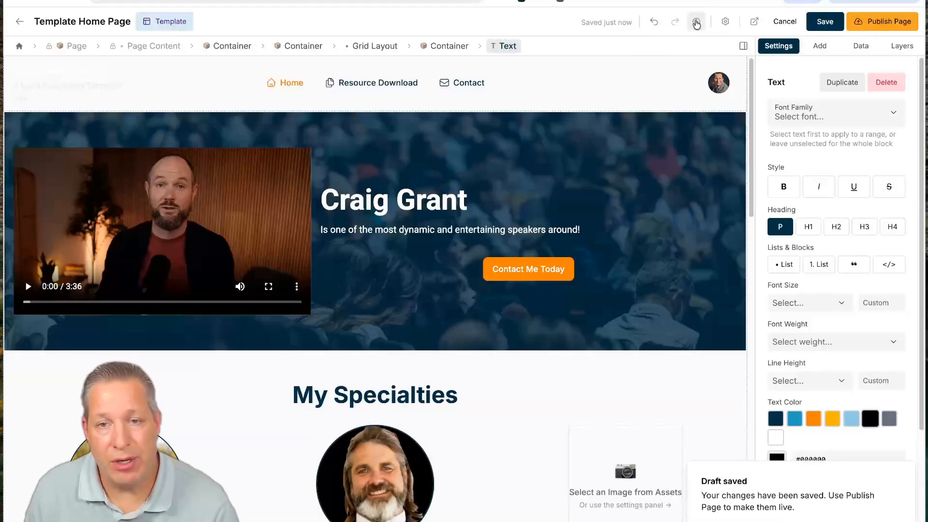
pyautogui.click(697, 23)
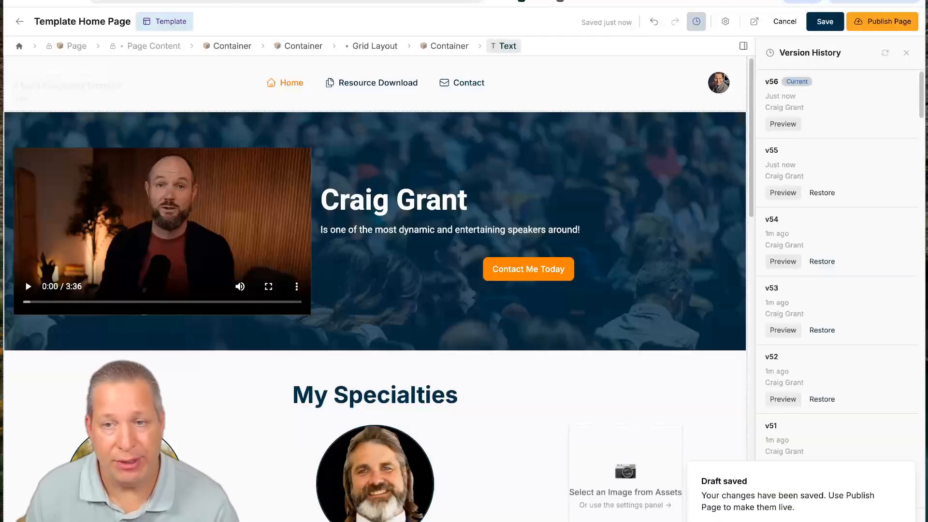
pyautogui.scroll(-10, 832, 243)
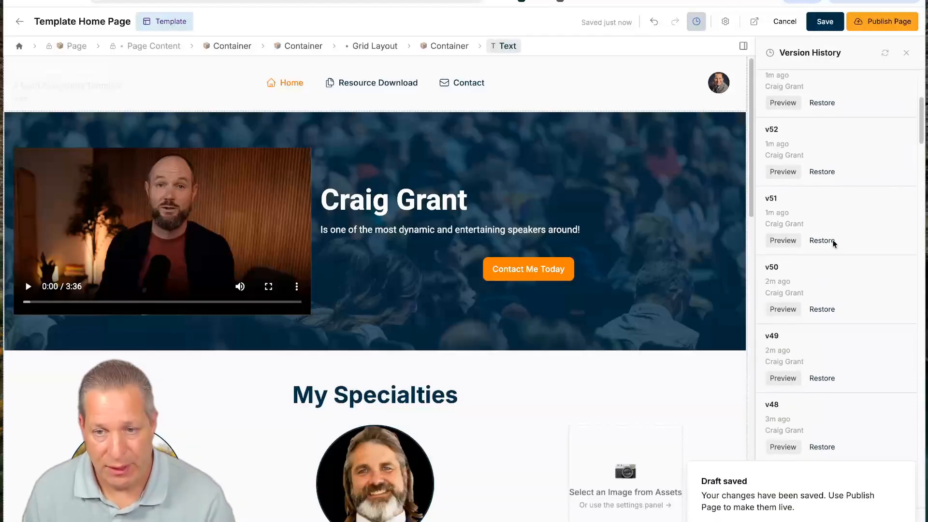
pyautogui.scroll(-3, 832, 244)
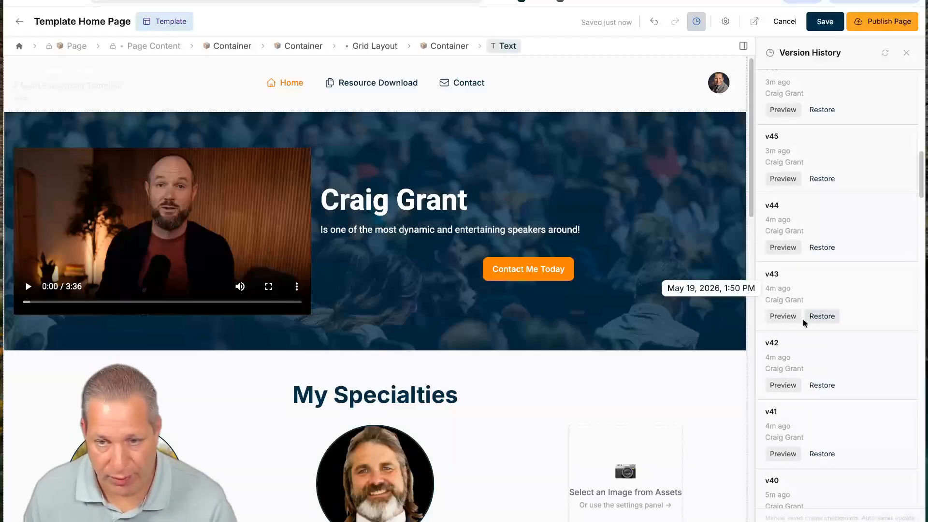
# - Restore the Template Home Page to version v43 and review the restored page
pyautogui.click(822, 316)
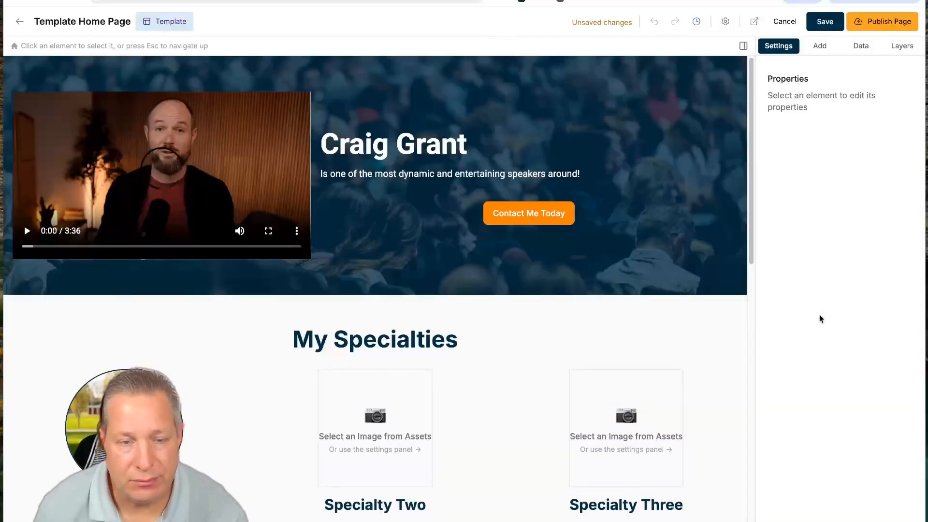
pyautogui.scroll(-10, 536, 363)
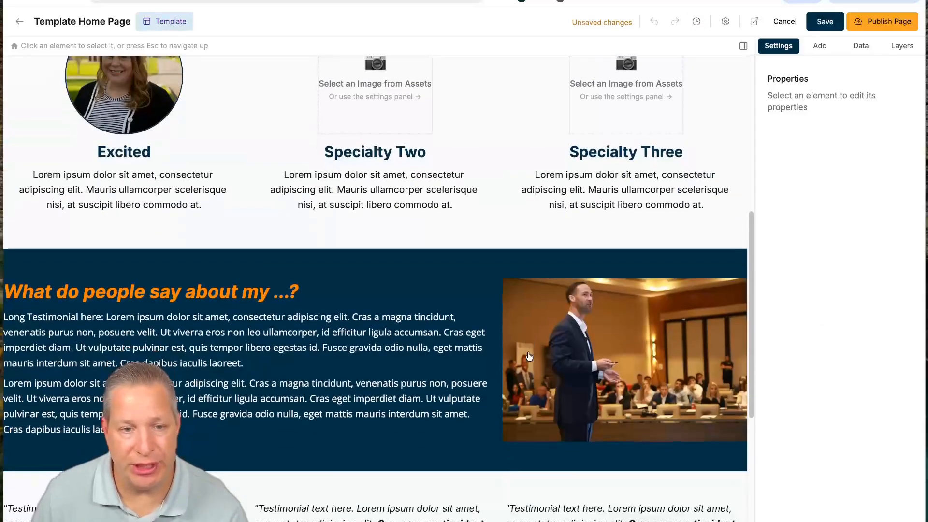
pyautogui.scroll(10, 527, 355)
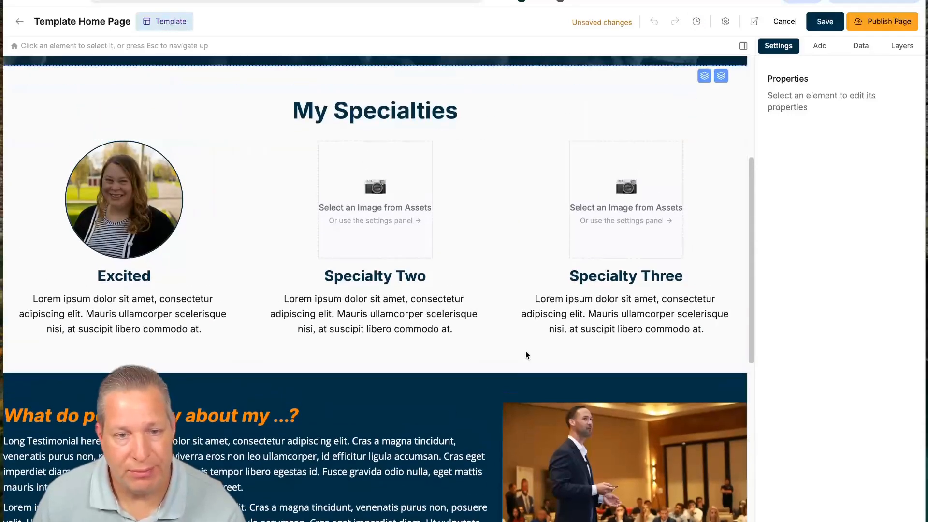
pyautogui.scroll(-6, 484, 353)
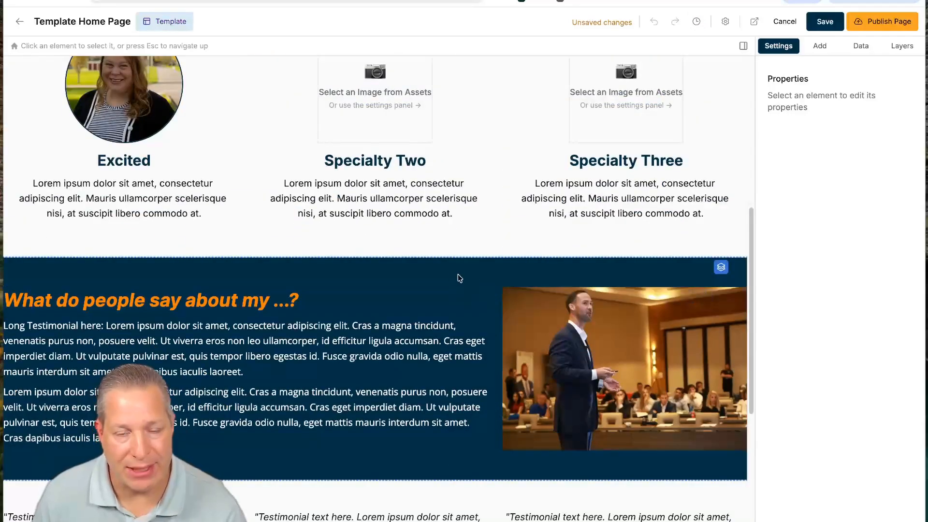
pyautogui.scroll(4, 460, 279)
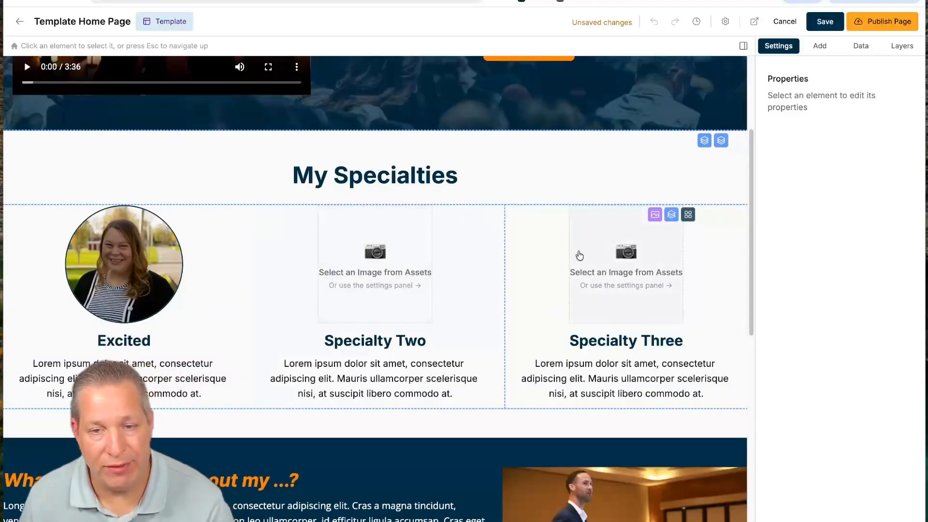
pyautogui.scroll(3, 508, 299)
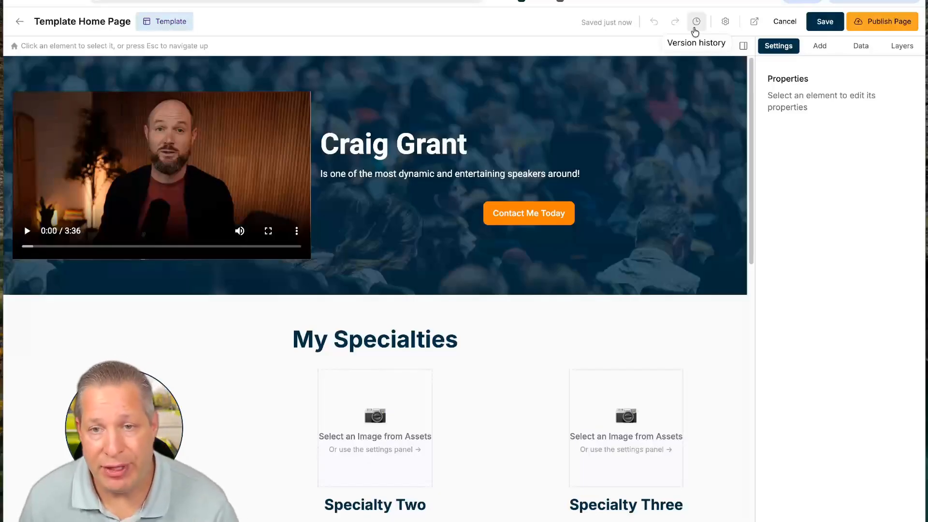
# - Look over the version list again, then cancel out of the page editor
pyautogui.click(694, 23)
pyautogui.scroll(-10, 860, 344)
pyautogui.scroll(-20, 860, 343)
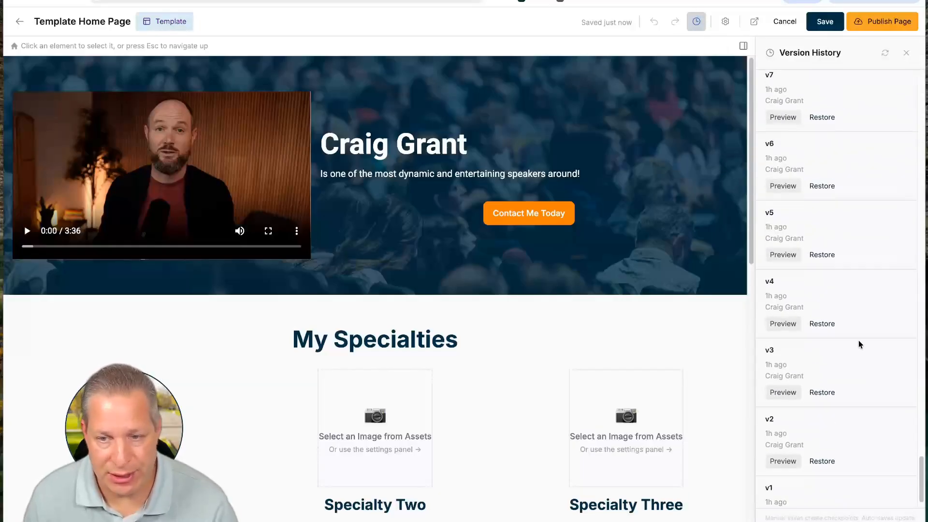
pyautogui.scroll(5, 860, 344)
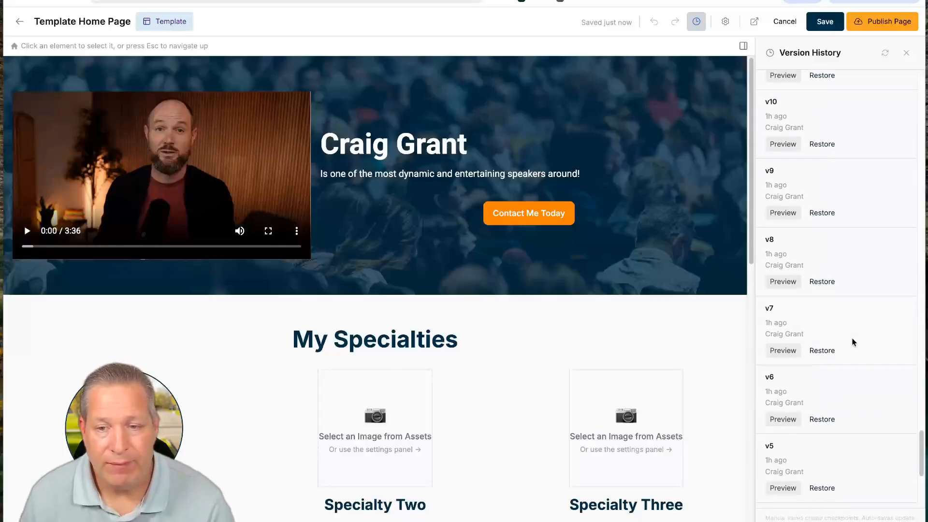
pyautogui.scroll(20, 853, 343)
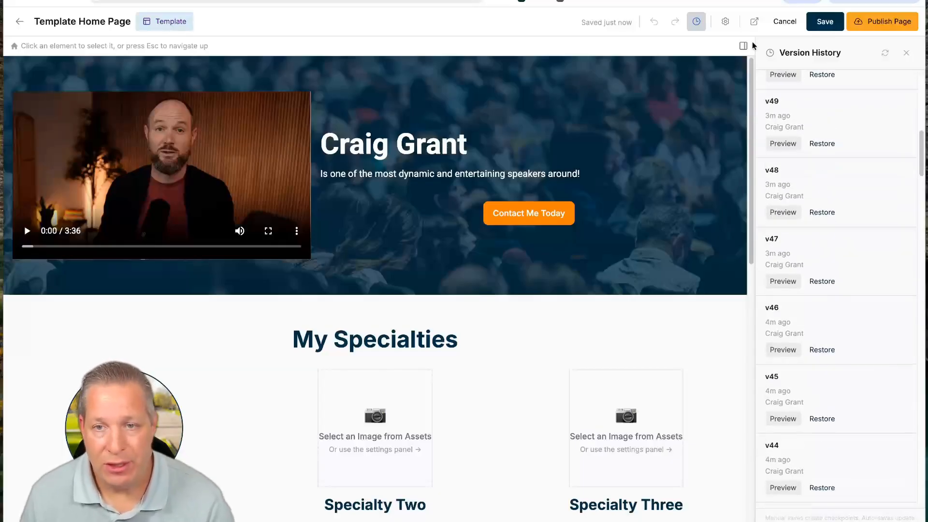
pyautogui.click(785, 21)
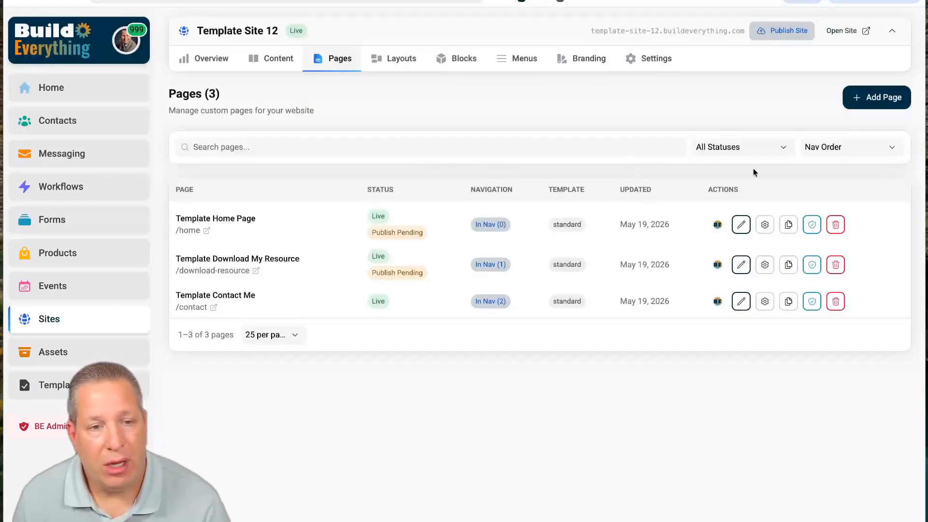
# - Edit Template Home Page and confirm 'Get My Resource Today!' links to /download-resource, then go back
pyautogui.click(742, 223)
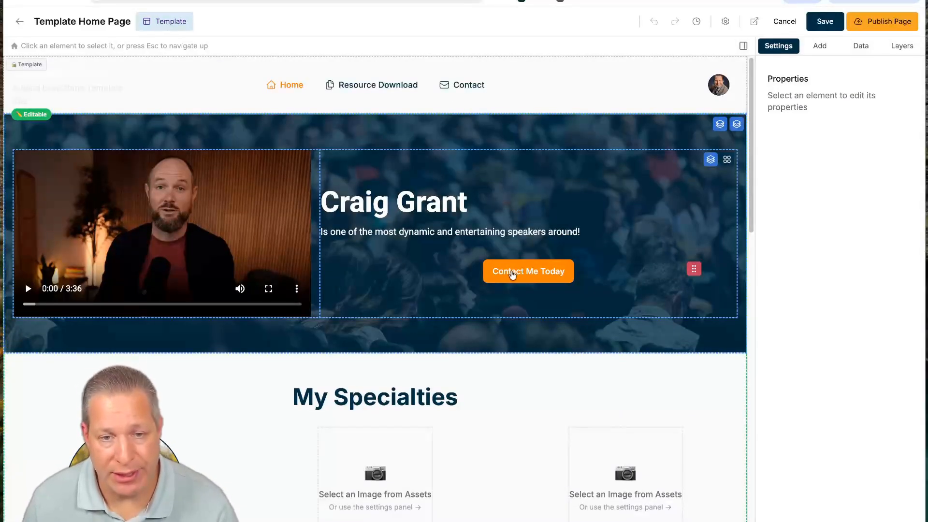
pyautogui.click(528, 273)
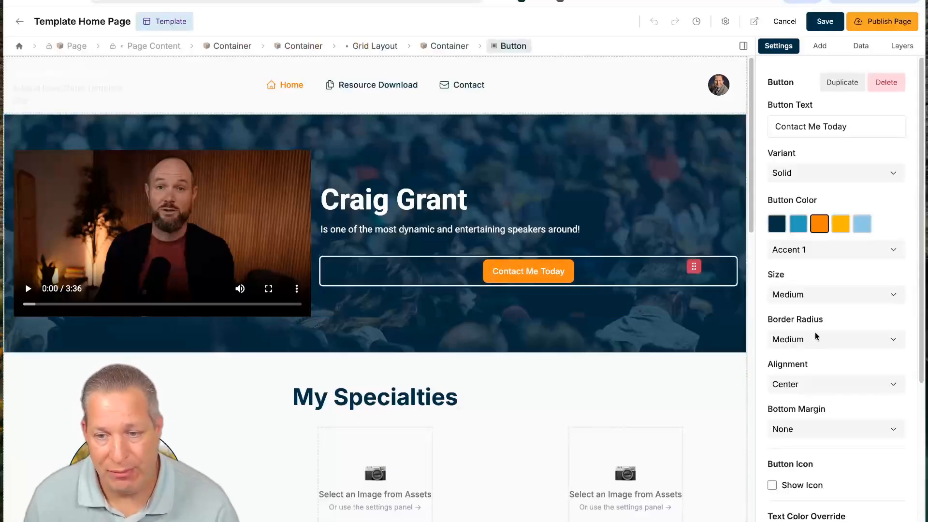
pyautogui.scroll(-5, 817, 336)
pyautogui.scroll(-10, 450, 339)
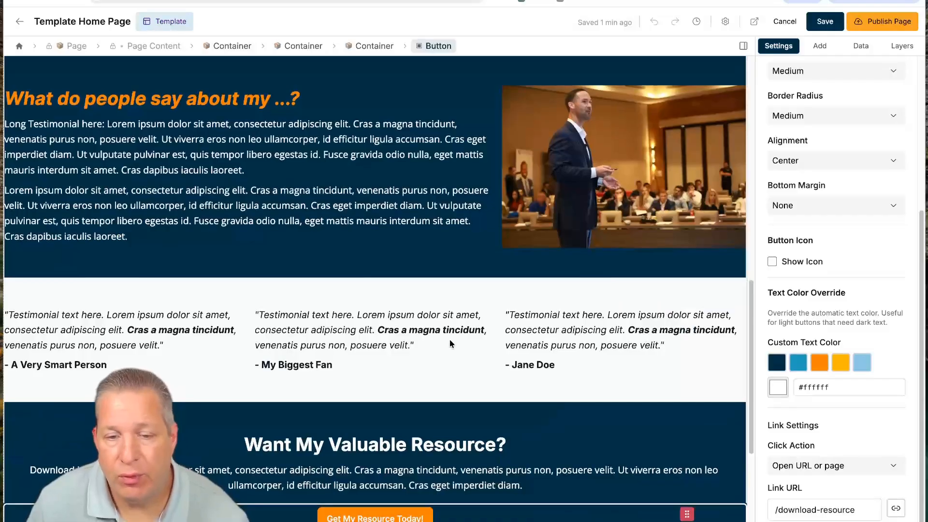
pyautogui.scroll(-4, 450, 339)
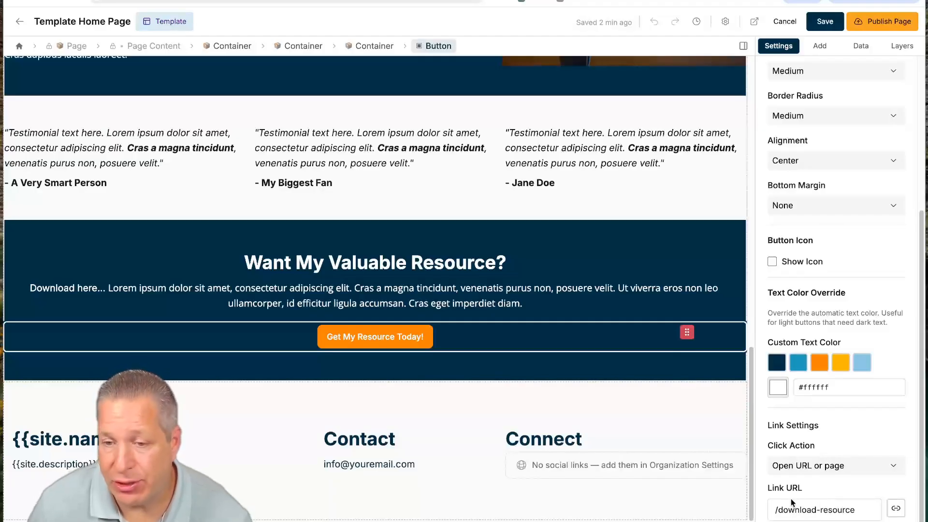
pyautogui.scroll(10, 405, 247)
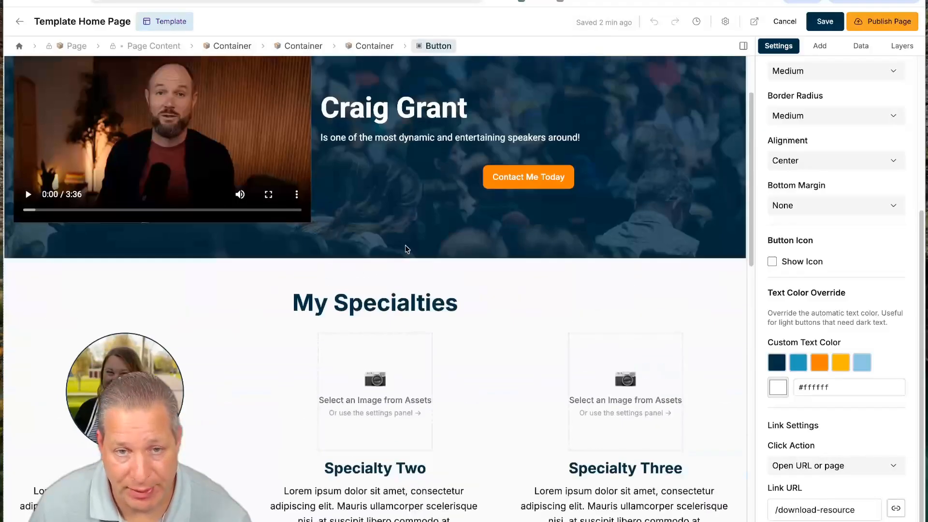
pyautogui.scroll(1, 405, 249)
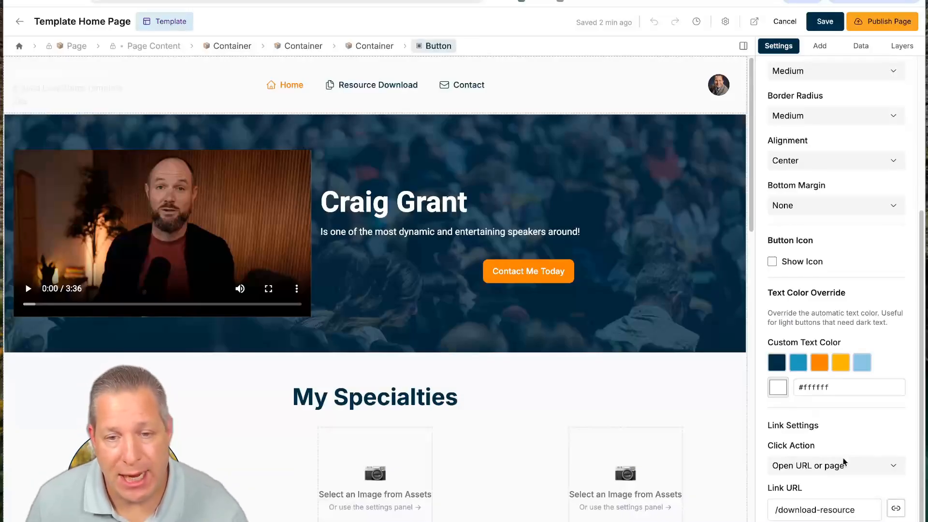
pyautogui.scroll(-15, 662, 440)
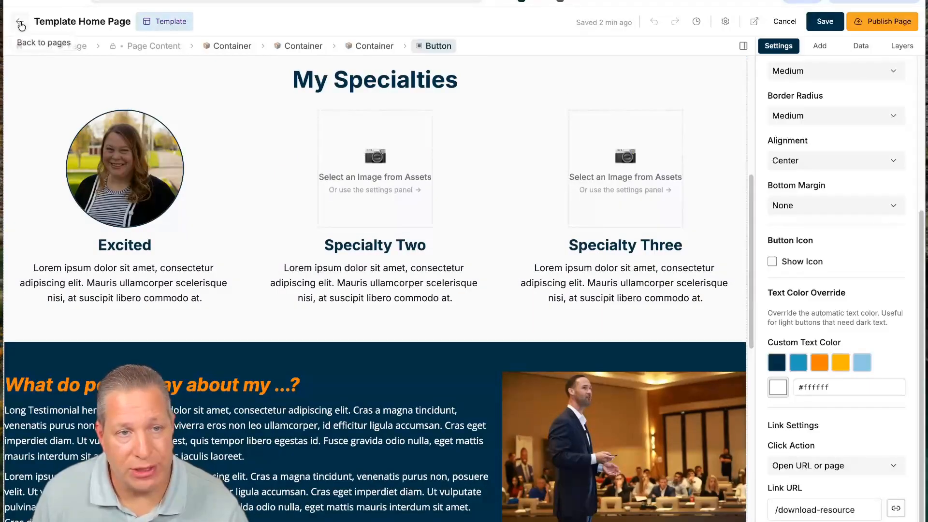
pyautogui.click(19, 23)
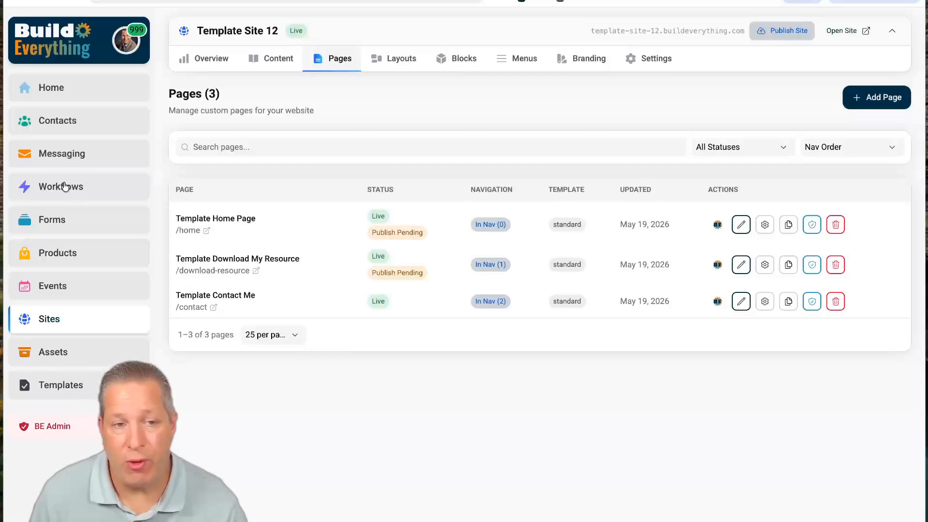
# - Go to Forms and open Lead Capture Form with Edit Form
pyautogui.rightClick(57, 224)
pyautogui.press('Escape')
pyautogui.click(144, 228)
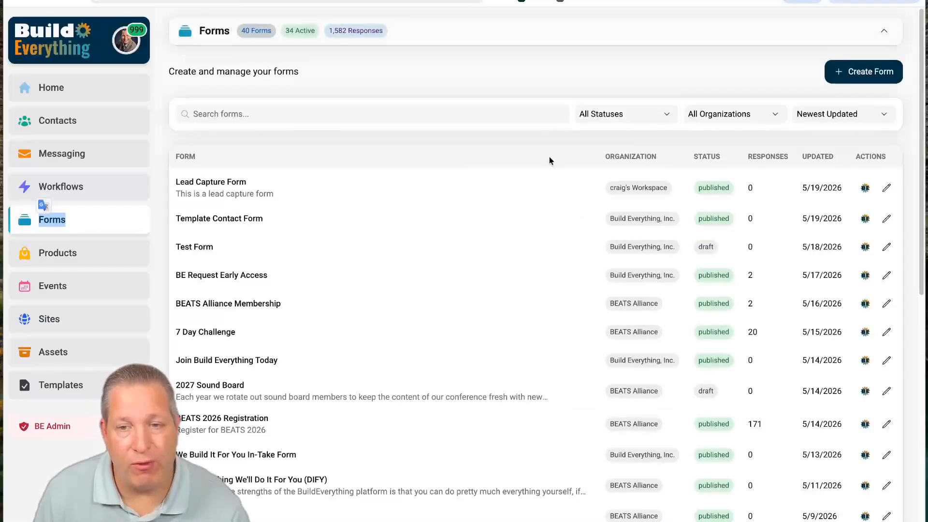
pyautogui.click(887, 187)
pyautogui.click(850, 210)
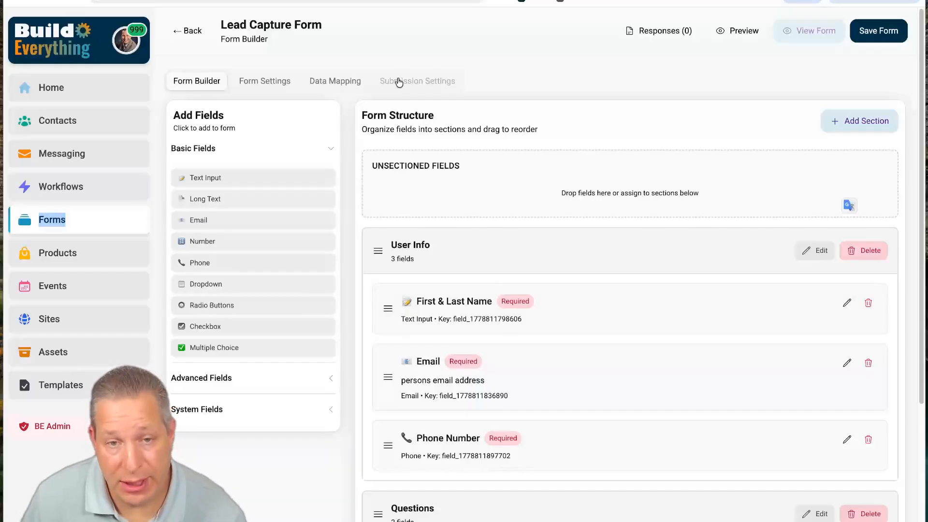
# - Set Download Asset to BuildEverything_7_Day_Challenge-Day-3-Forms, save the form, and return to Template Site 12
pyautogui.click(399, 82)
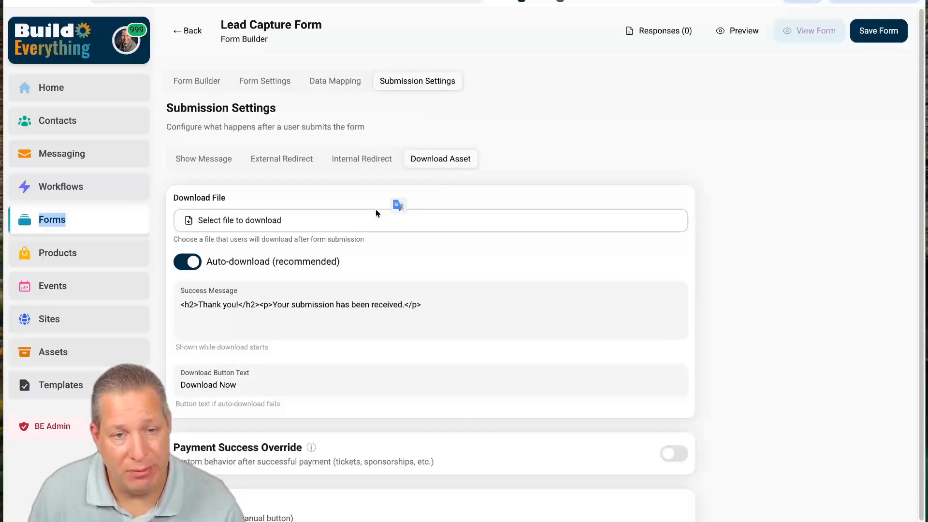
pyautogui.click(262, 219)
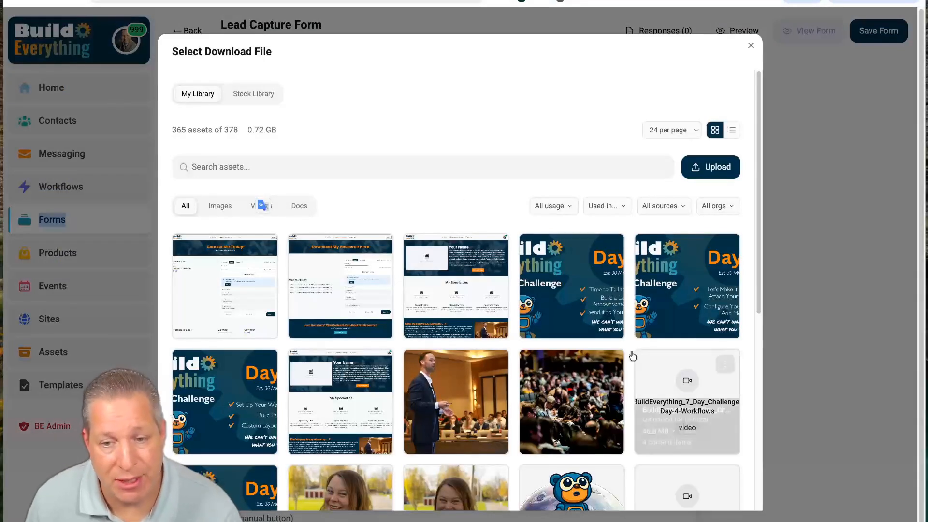
pyautogui.scroll(-7, 633, 356)
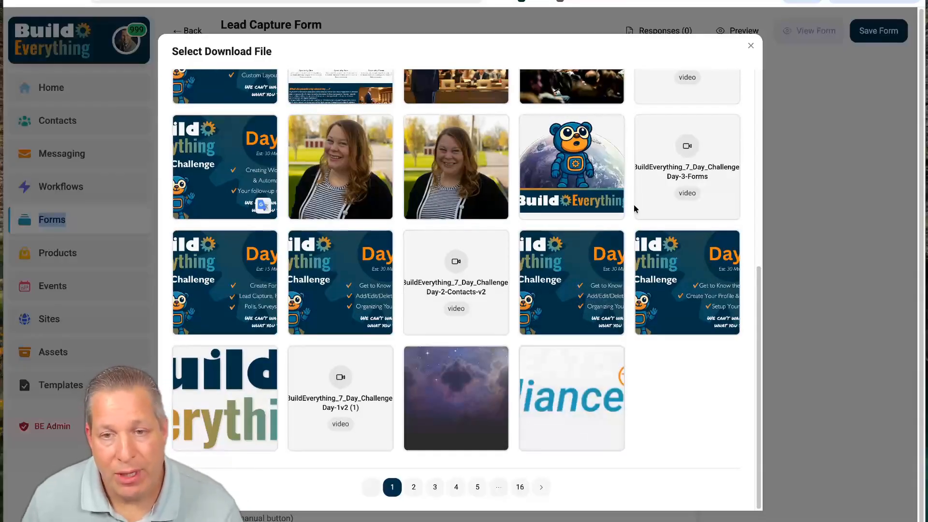
pyautogui.click(656, 150)
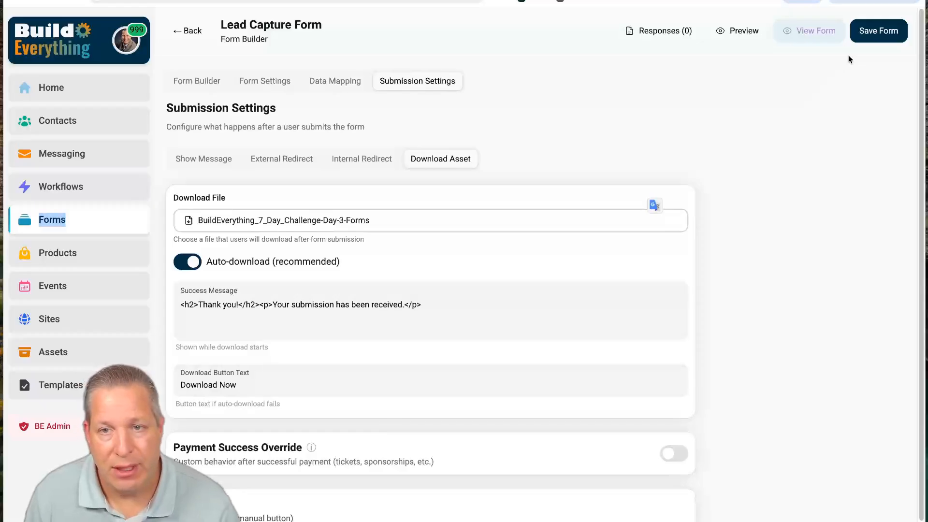
pyautogui.click(880, 32)
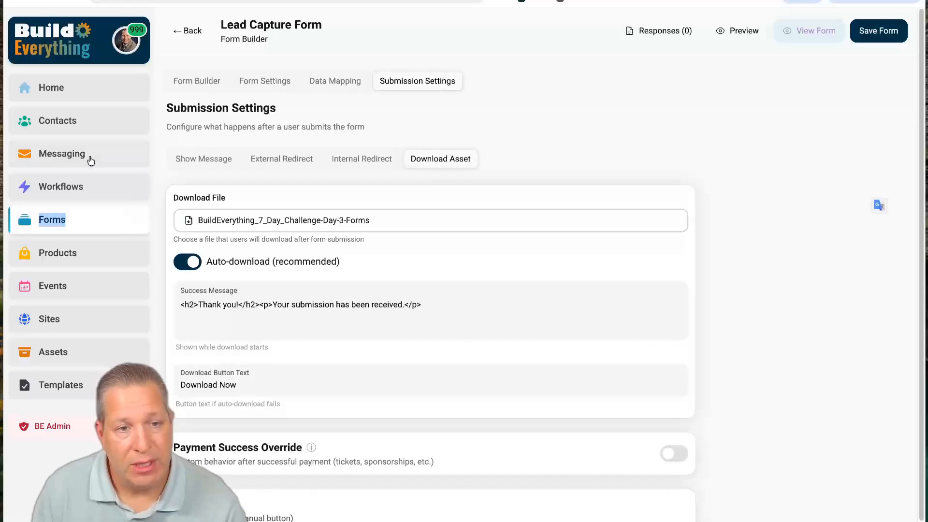
pyautogui.click(63, 317)
pyautogui.click(203, 185)
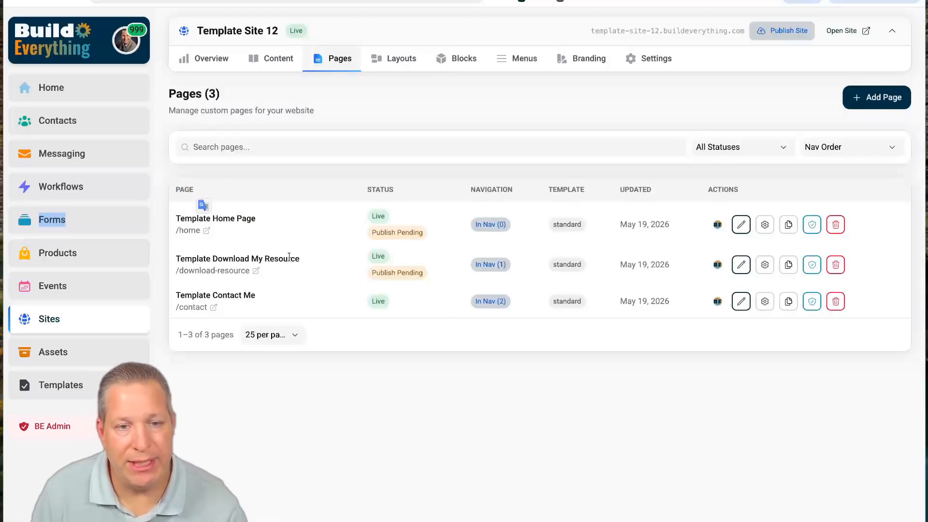
# - Edit Template Download My Resource and highlight its four placeholder feature lines
pyautogui.click(742, 266)
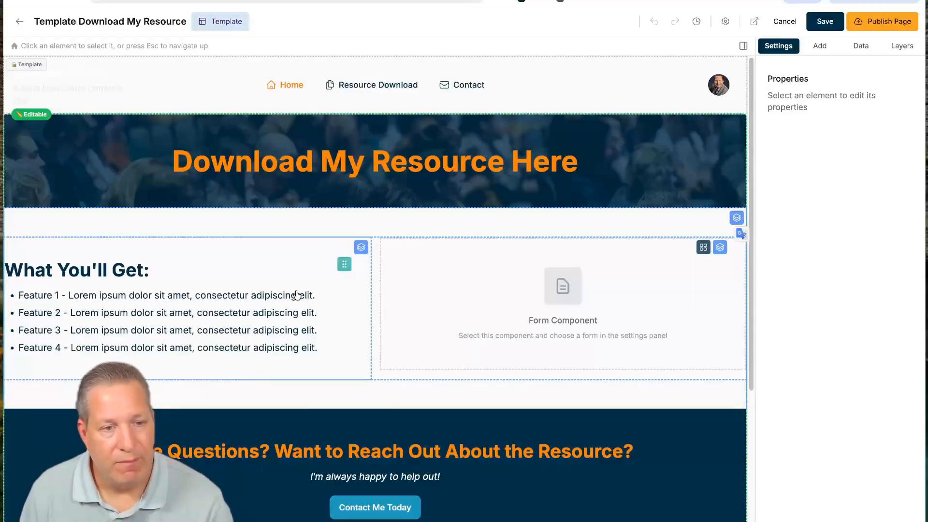
pyautogui.click(21, 297)
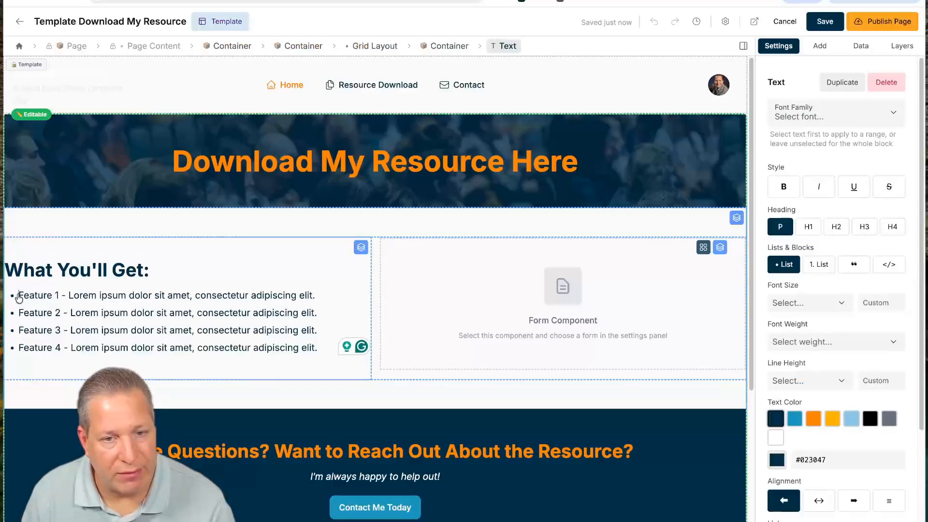
pyautogui.moveTo(19, 297); pyautogui.dragTo(318, 348)
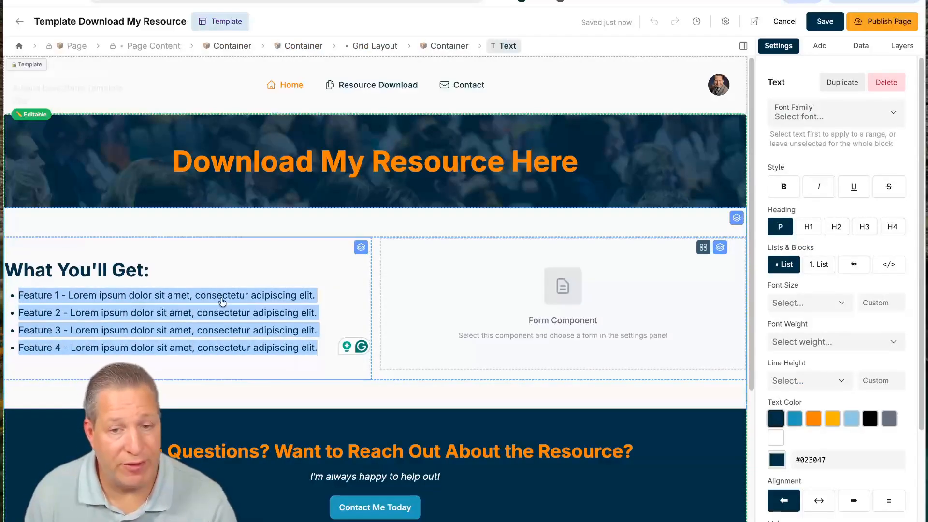
# - Assign Lead Capture Form to the page's empty form component
pyautogui.click(492, 279)
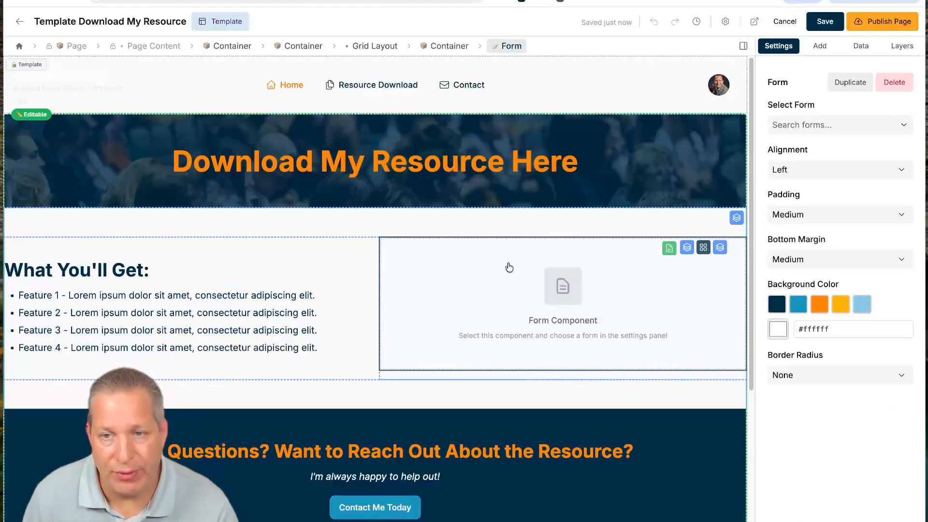
pyautogui.click(813, 126)
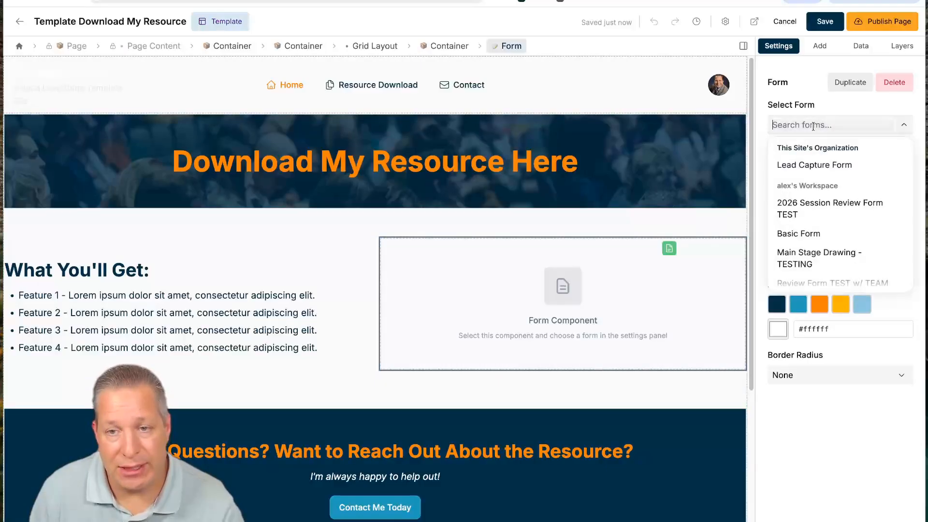
pyautogui.click(810, 164)
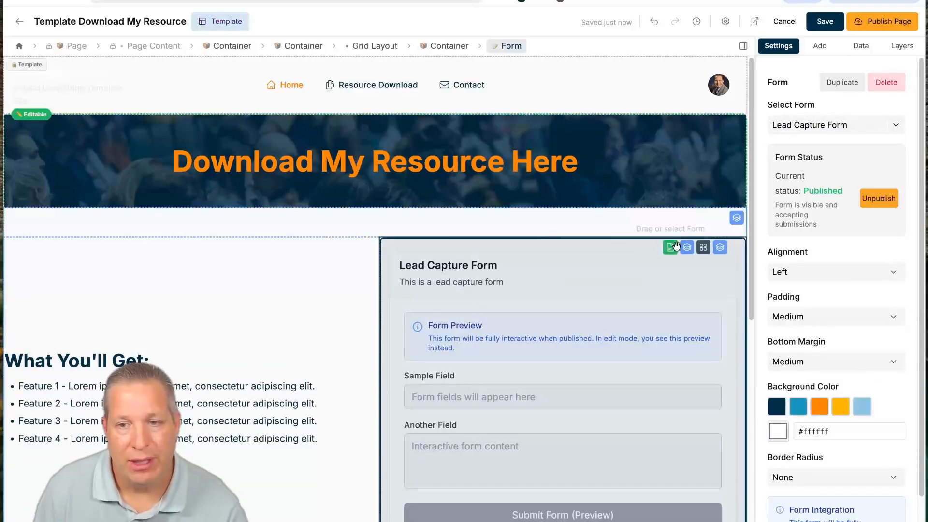
pyautogui.scroll(-6, 549, 364)
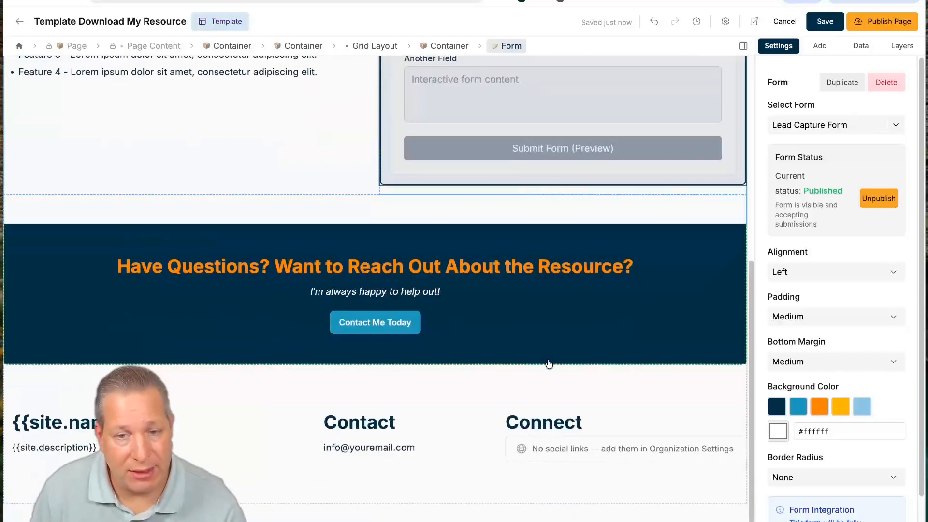
pyautogui.scroll(4, 549, 363)
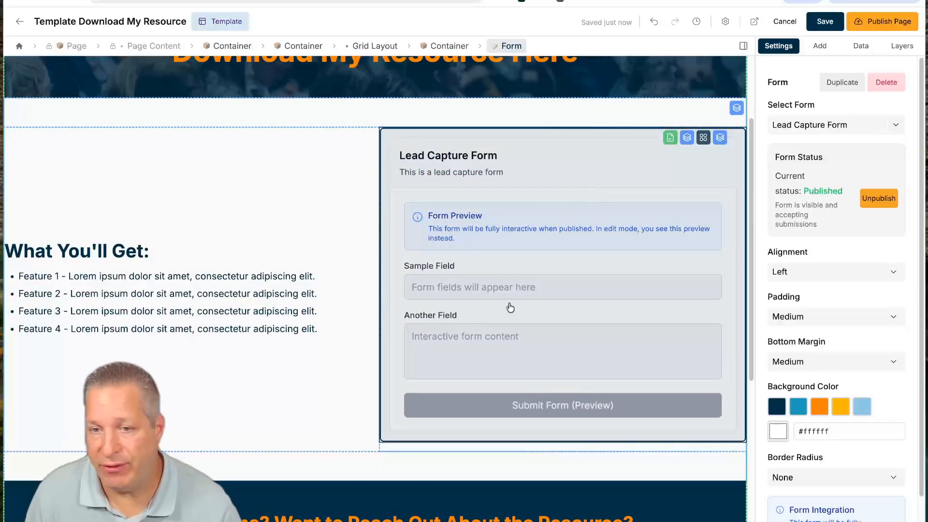
# - Set the embedded form to draft, save, publish the page, and view it live
pyautogui.click(872, 203)
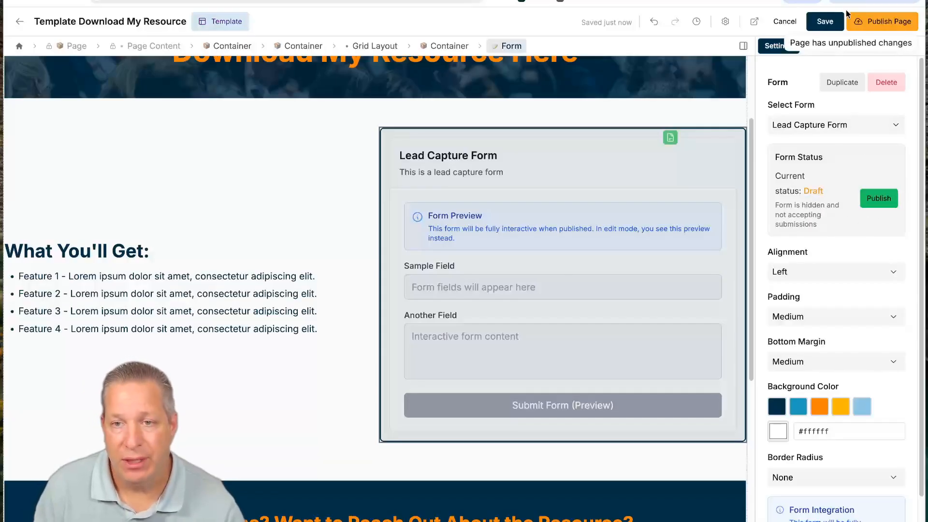
pyautogui.click(832, 24)
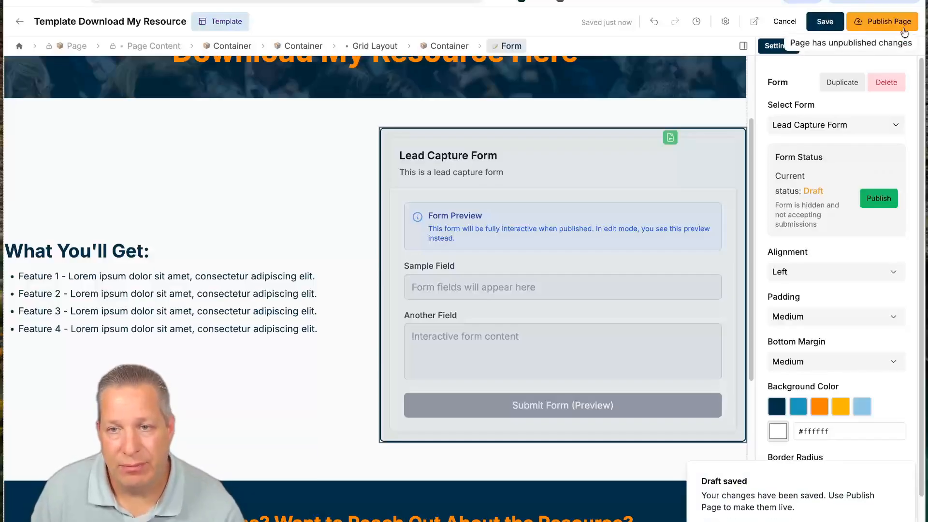
pyautogui.click(876, 22)
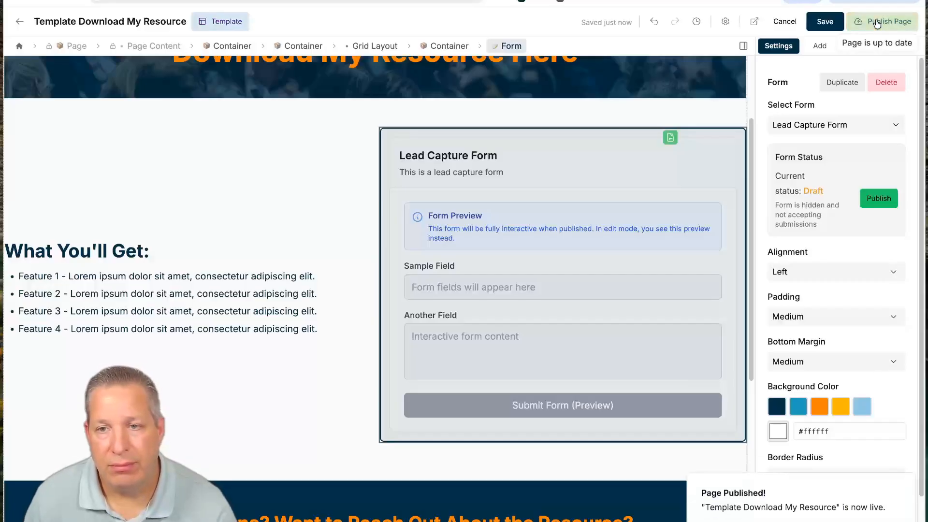
pyautogui.click(754, 22)
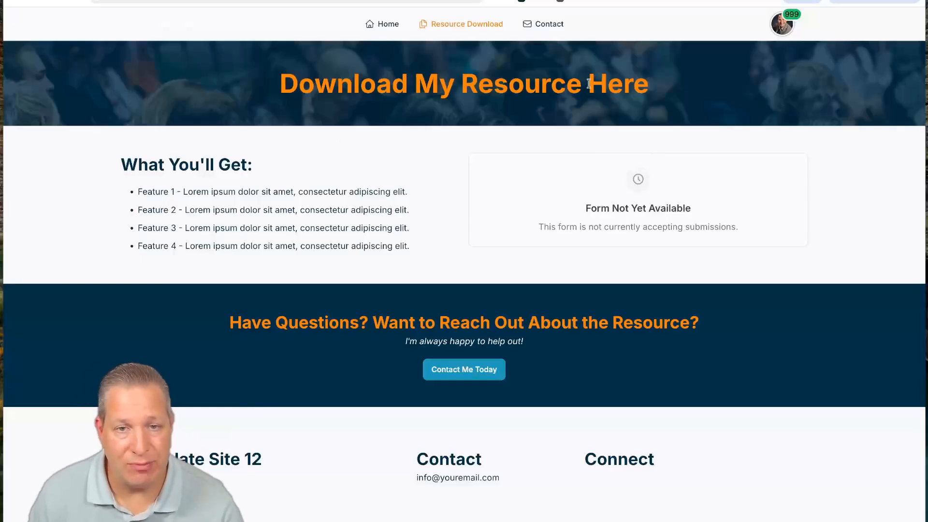
# - Visit the live Contact and Home pages, then return to the Download My Resource editor tab
pyautogui.click(535, 21)
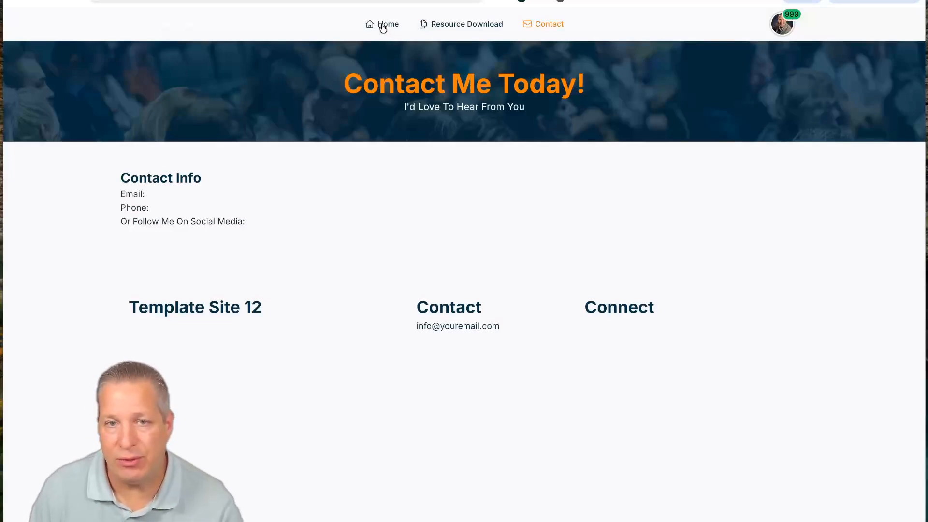
pyautogui.click(383, 25)
pyautogui.scroll(-3, 531, 252)
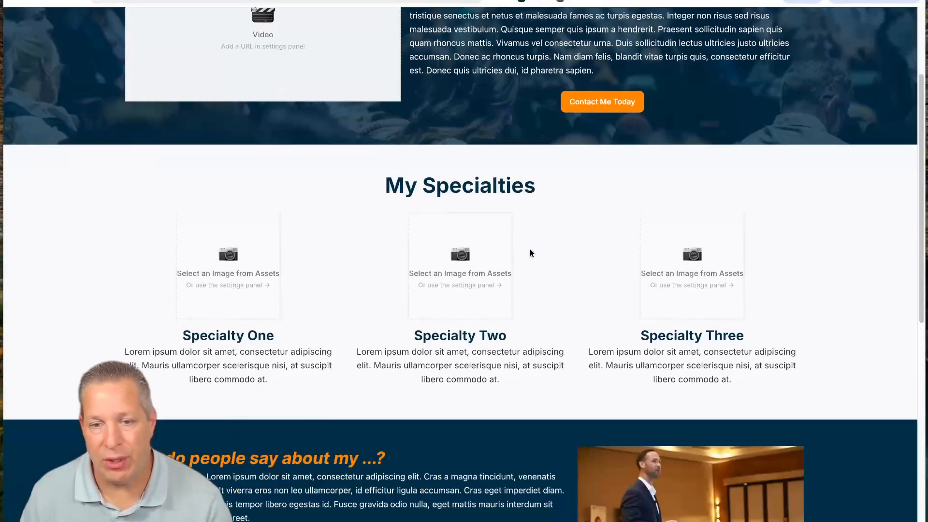
pyautogui.scroll(-9, 530, 253)
pyautogui.scroll(12, 530, 252)
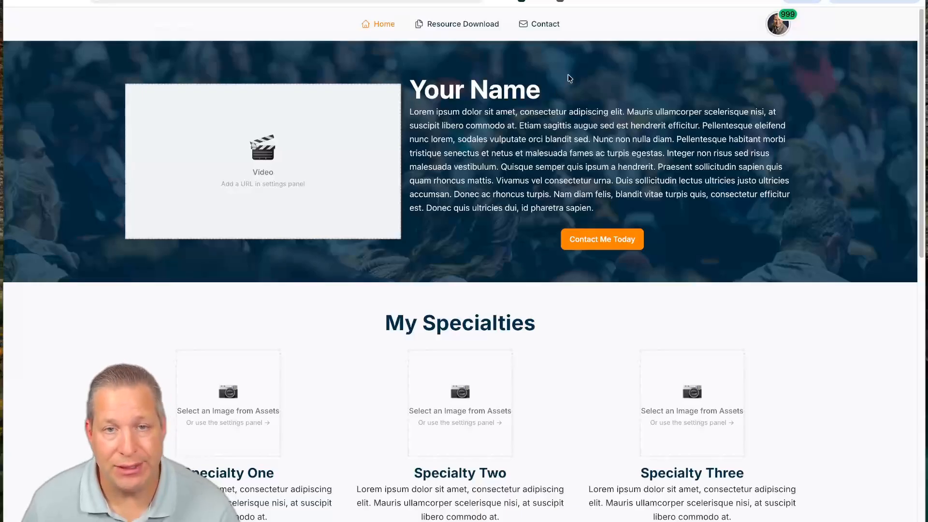
pyautogui.click(104, 1)
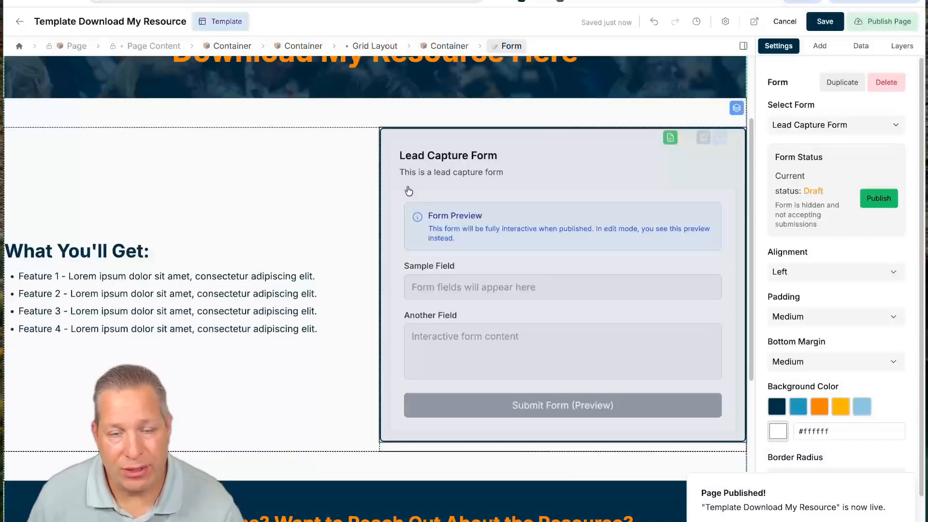
# - Exit the editor to Template Site 12's pages and choose Add Page
pyautogui.click(19, 24)
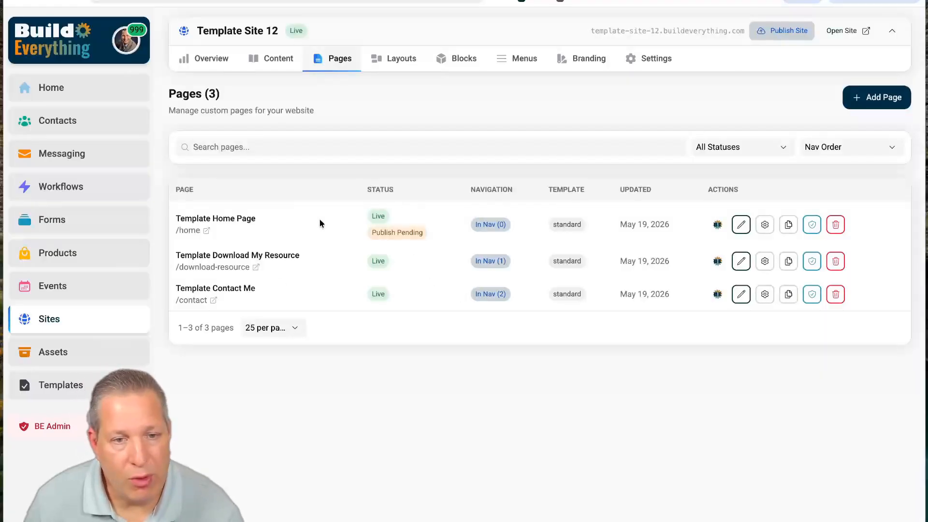
pyautogui.click(871, 109)
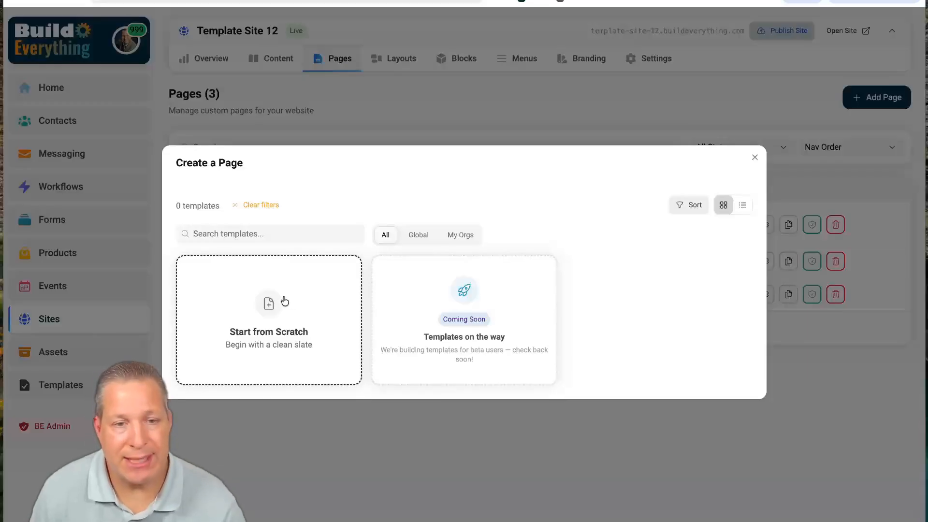
# - Choose Start from Scratch and scroll through the empty Add New Page form
pyautogui.click(338, 331)
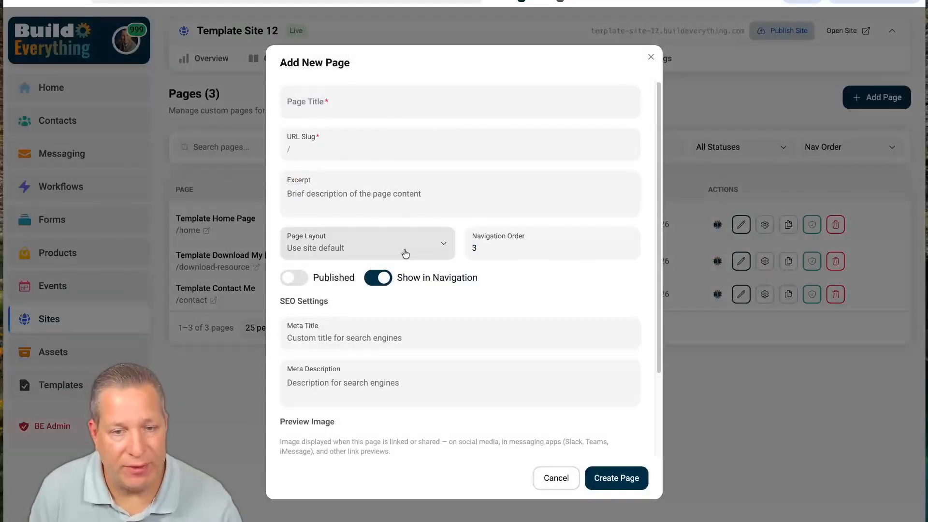
pyautogui.scroll(-3, 438, 349)
pyautogui.scroll(3, 415, 321)
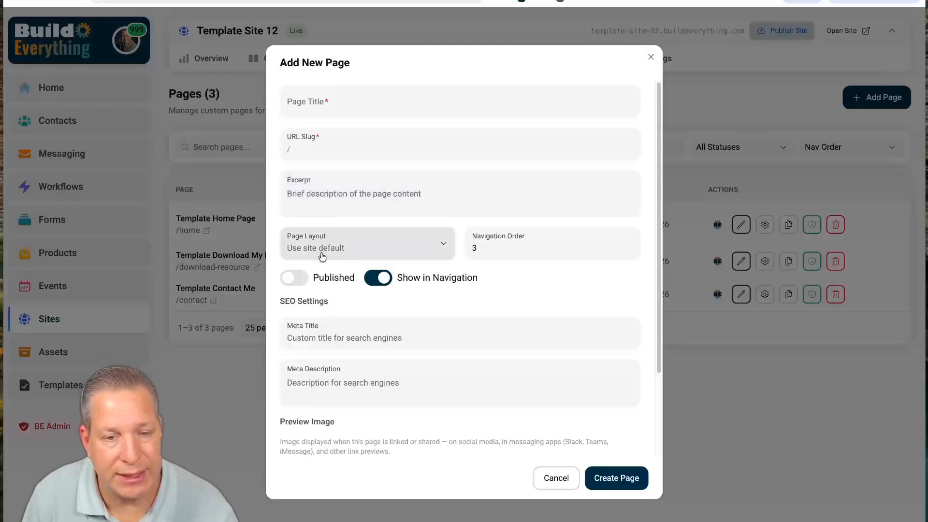
pyautogui.scroll(-3, 421, 354)
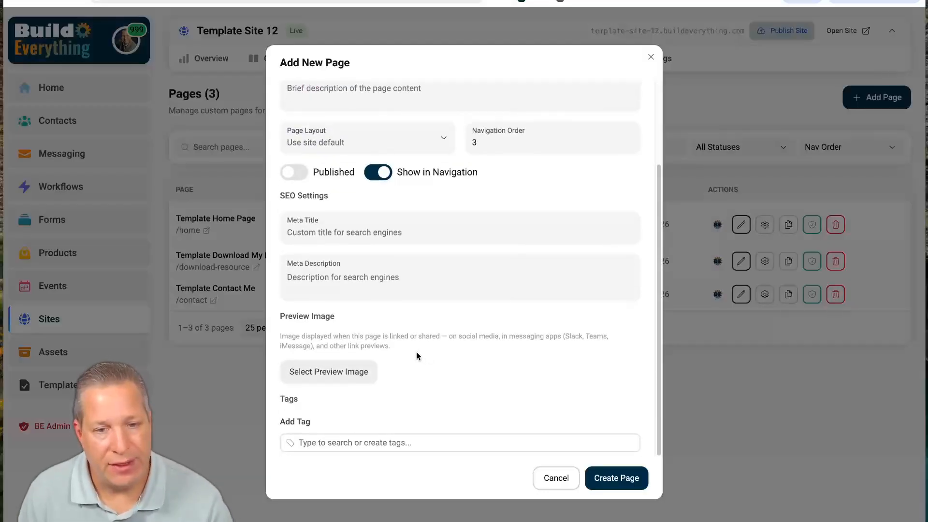